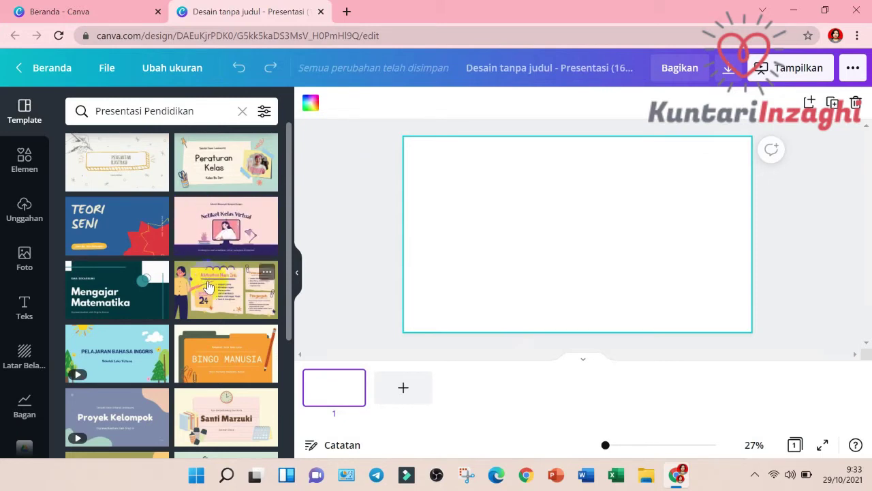
Browse the Presentasi Pendidikan templates and open "Warna-warni Ditulis Tangan Tentang Saya Kosong Pendidikan Presentasi".
{"action": "scroll", "coordinate": [216, 285], "scroll_direction": "down", "scroll_amount": 10}
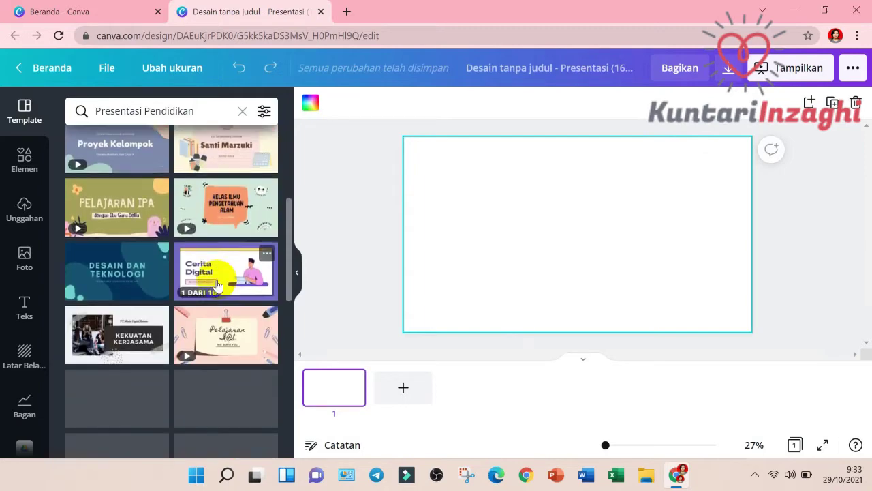
{"action": "scroll", "coordinate": [217, 285], "scroll_direction": "down", "scroll_amount": 5}
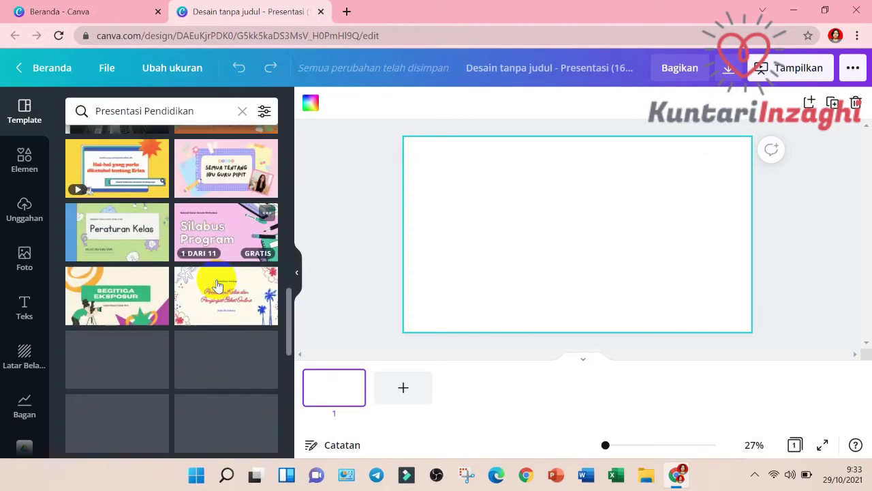
{"action": "scroll", "coordinate": [217, 285], "scroll_direction": "down", "scroll_amount": 5}
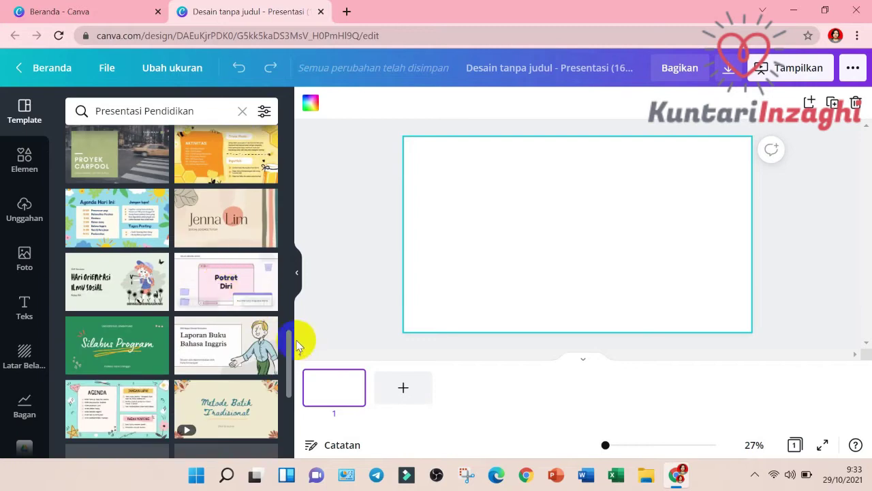
{"action": "scroll", "coordinate": [278, 332], "scroll_direction": "down", "scroll_amount": 5}
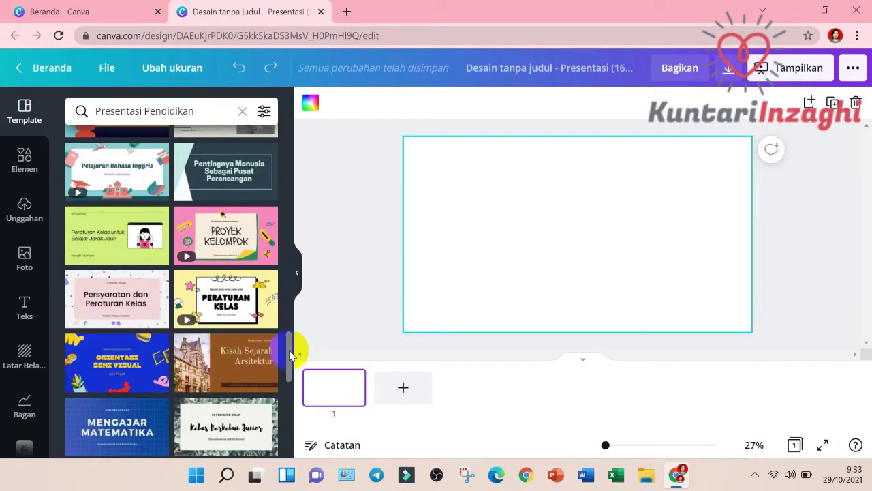
{"action": "left_click_drag", "start_coordinate": [290, 354], "coordinate": [292, 434]}
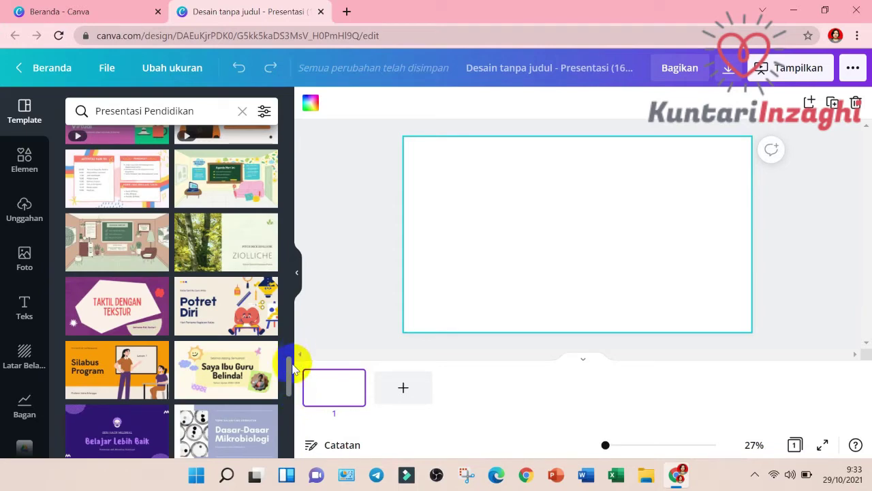
{"action": "left_click_drag", "start_coordinate": [288, 374], "coordinate": [292, 253]}
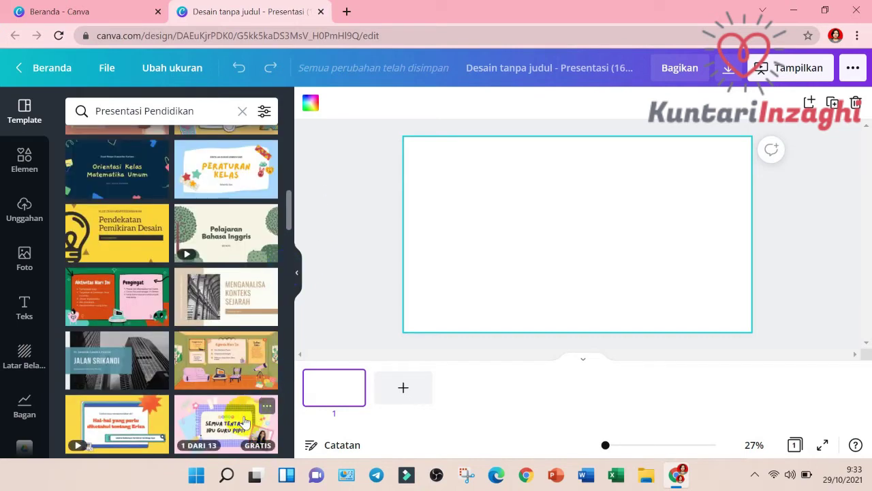
{"action": "left_click", "coordinate": [240, 403]}
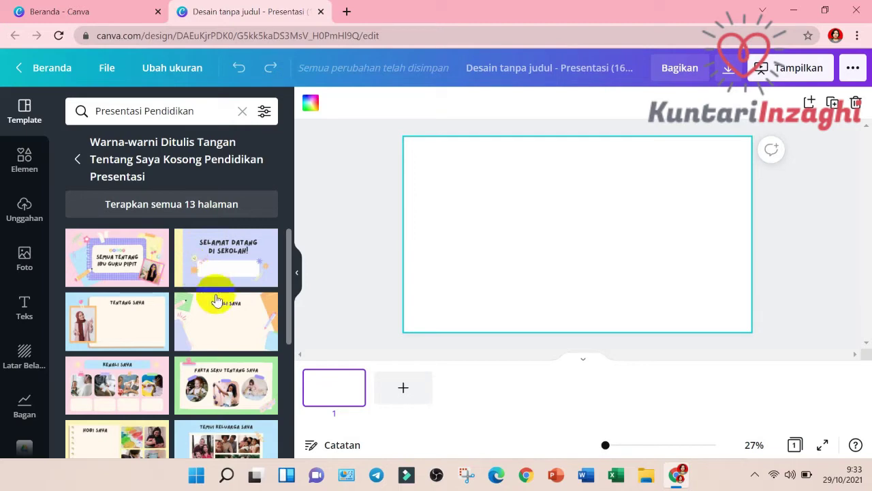
Look through the template's 13 pages and apply its pink cover page to the blank slide.
{"action": "scroll", "coordinate": [204, 306], "scroll_direction": "down", "scroll_amount": 5}
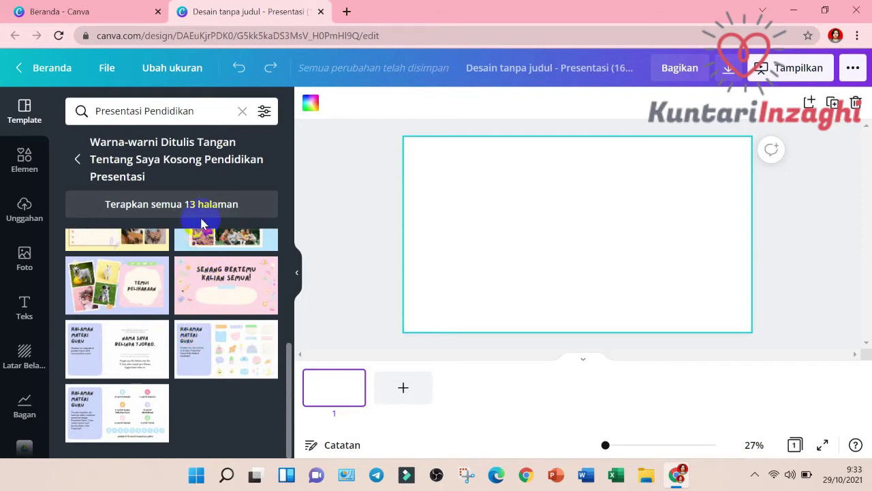
{"action": "scroll", "coordinate": [196, 302], "scroll_direction": "up", "scroll_amount": 5}
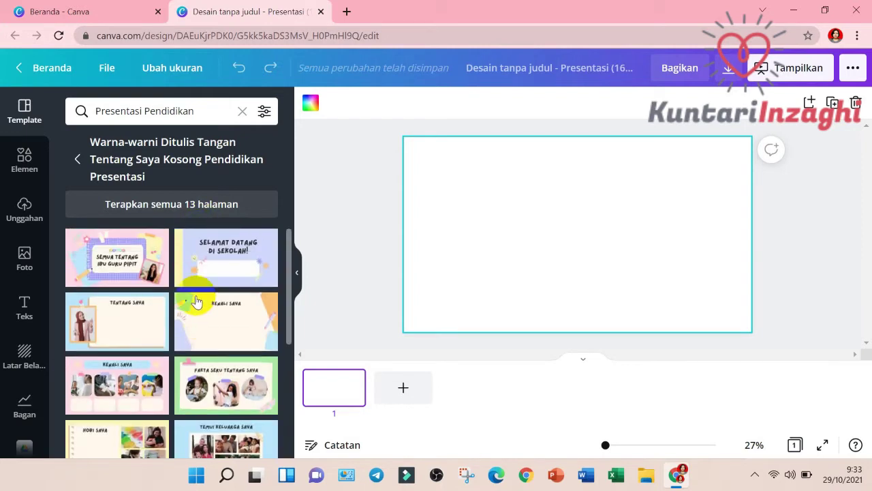
{"action": "left_click", "coordinate": [121, 261]}
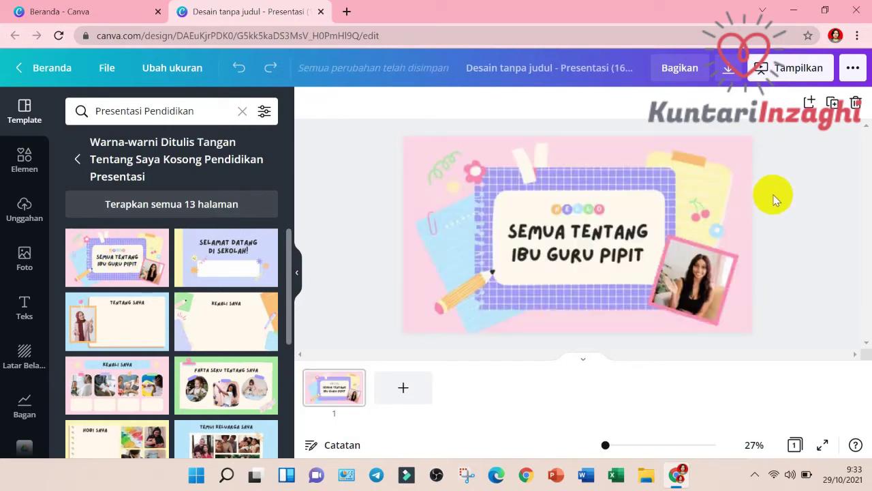
Replace the cover slide's title text with "ENAM AGAMA DI INDONESIA".
{"action": "left_click", "coordinate": [586, 233]}
{"action": "left_click", "coordinate": [586, 234]}
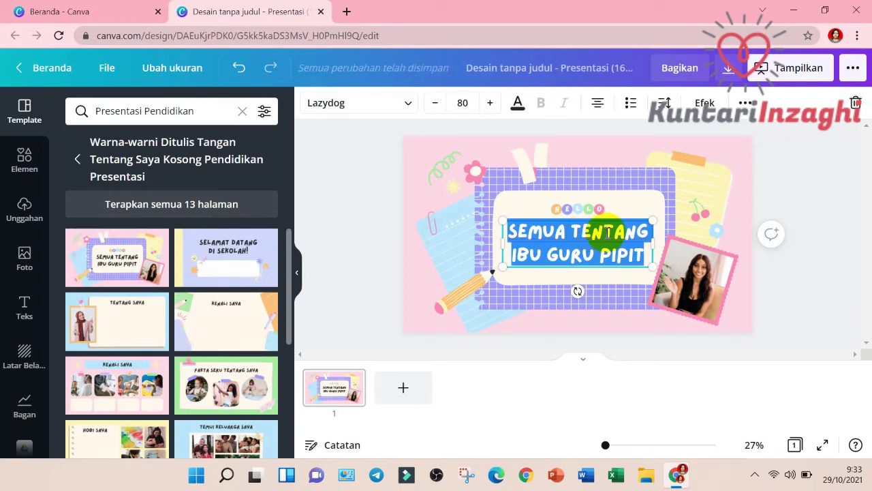
{"action": "type", "text": "ENAM AGA"}
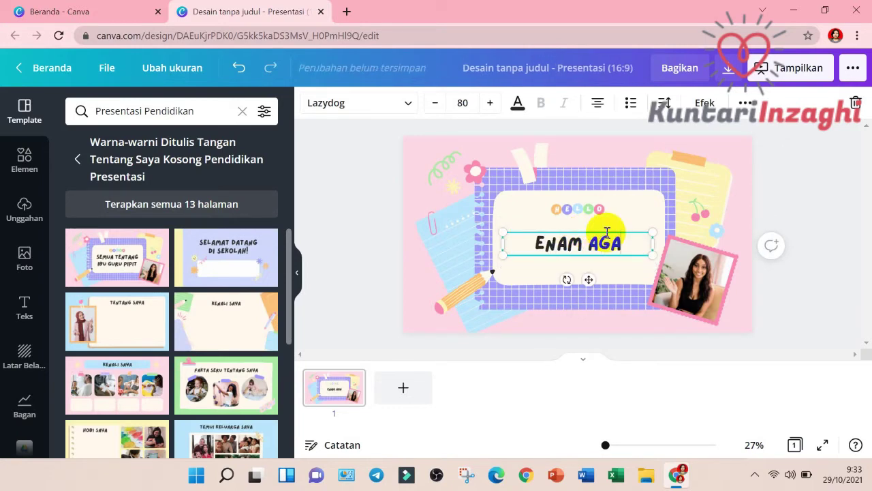
{"action": "type", "text": "MA DI I"}
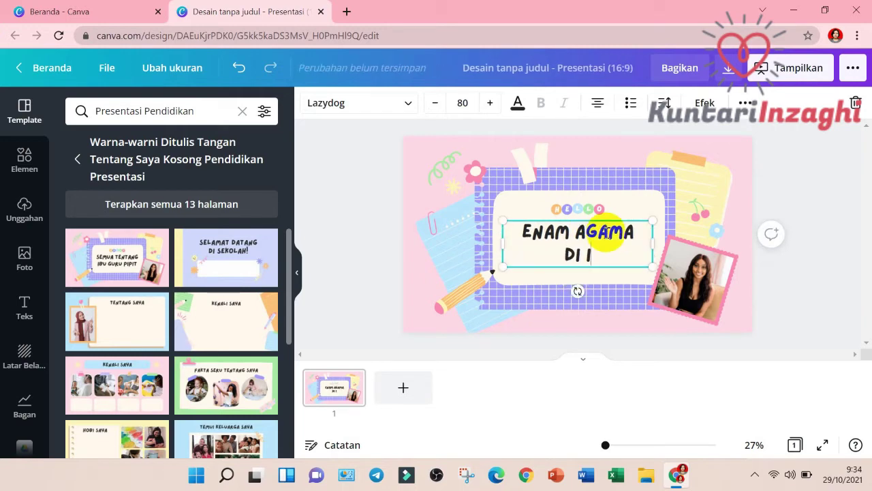
{"action": "type", "text": "NDONESIA"}
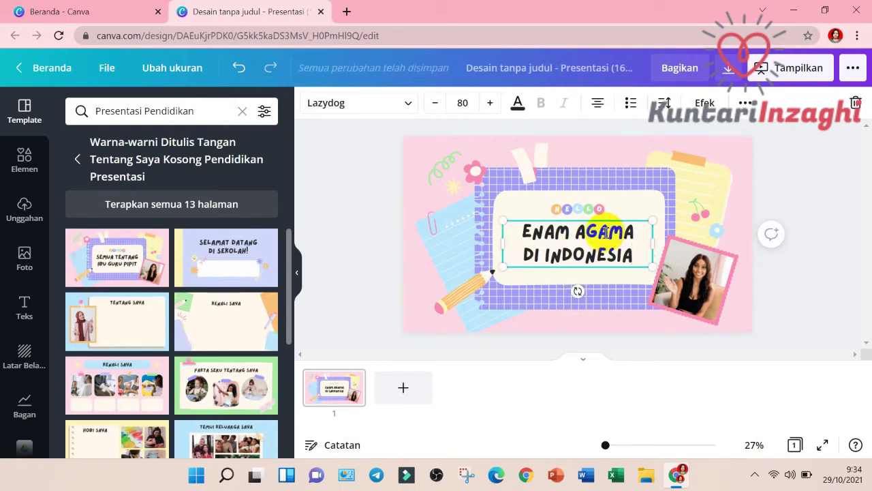
{"action": "left_click", "coordinate": [855, 267]}
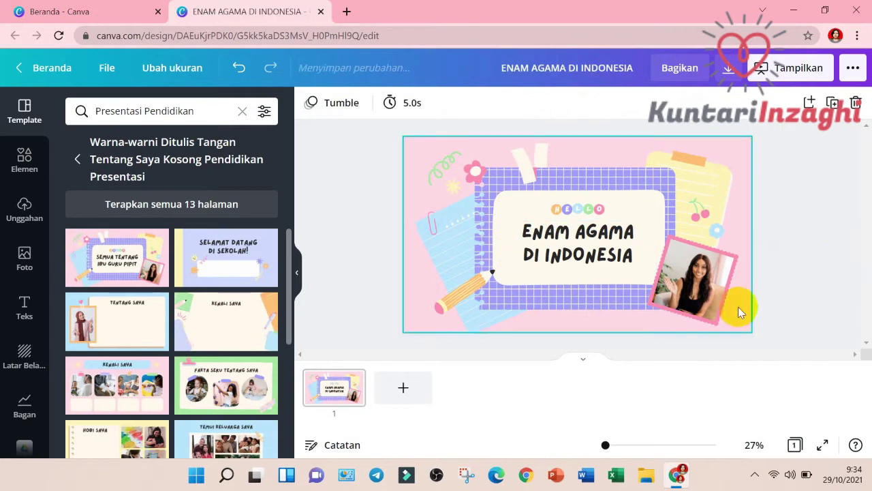
Delete the woman's photo from the cover's picture frame and search the elements for "KARAKTER GURU".
{"action": "left_click", "coordinate": [690, 290]}
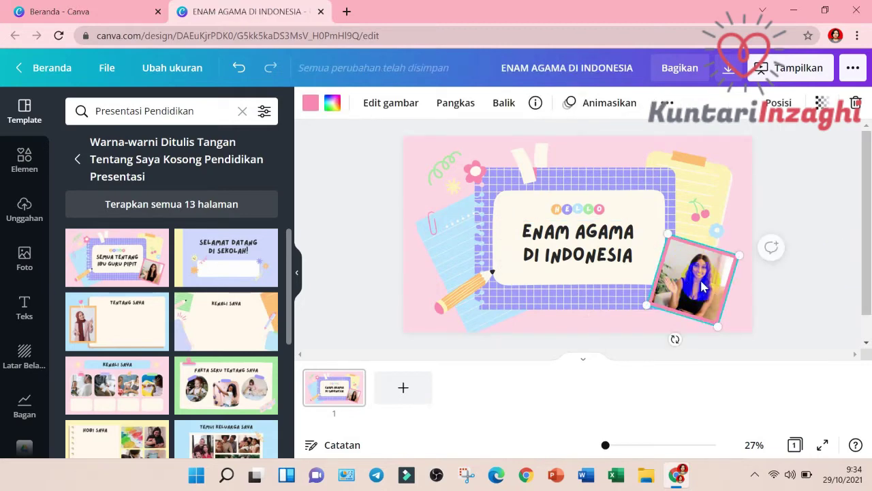
{"action": "key", "text": "Delete"}
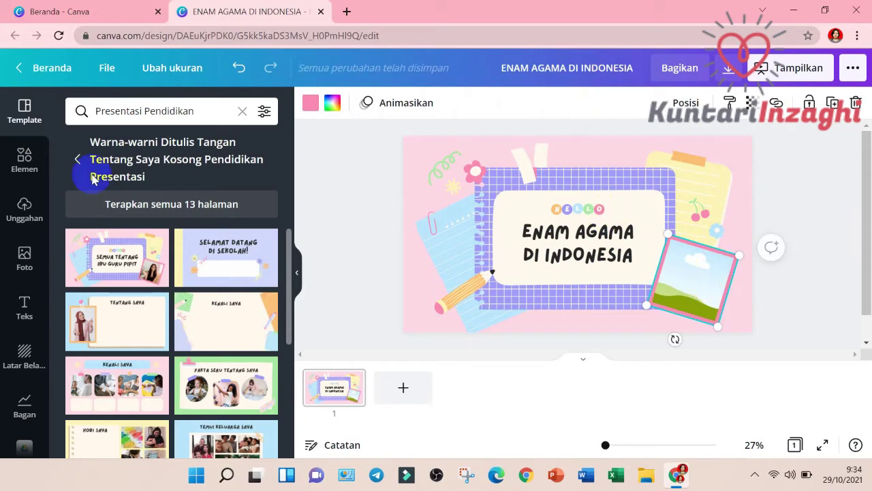
{"action": "left_click", "coordinate": [22, 168]}
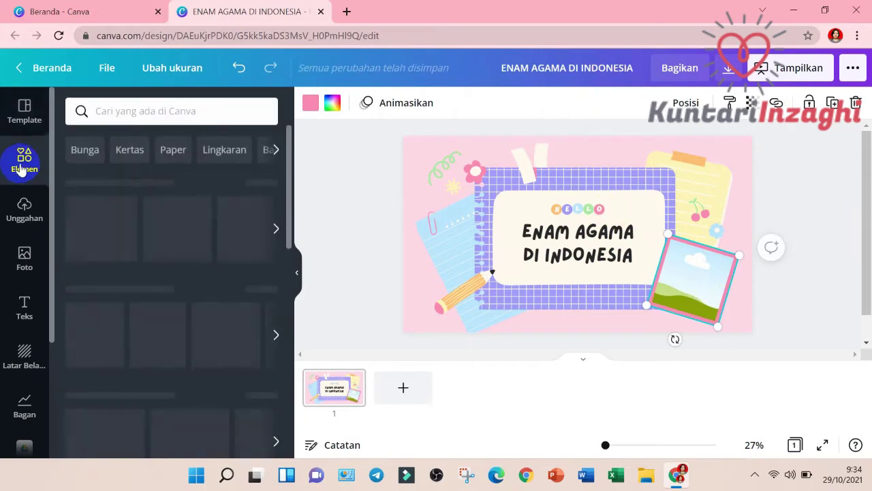
{"action": "left_click", "coordinate": [111, 110]}
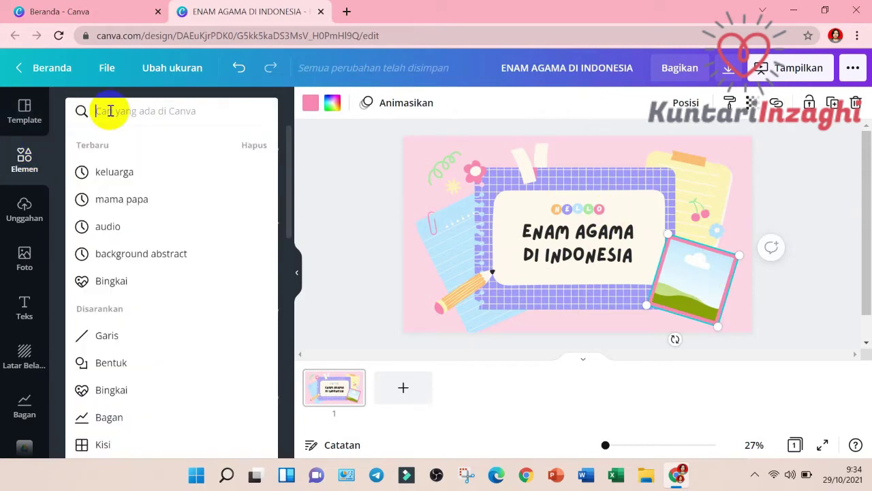
{"action": "type", "text": "KARAKTER GURU"}
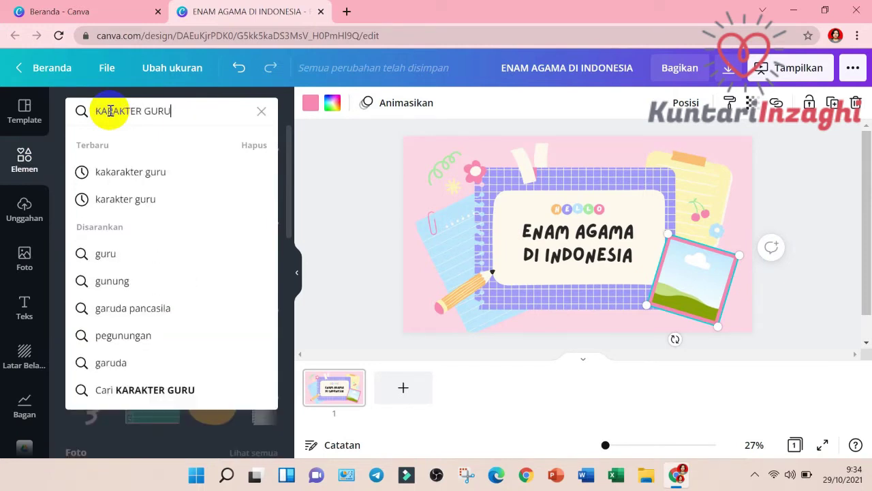
{"action": "key", "text": "Return"}
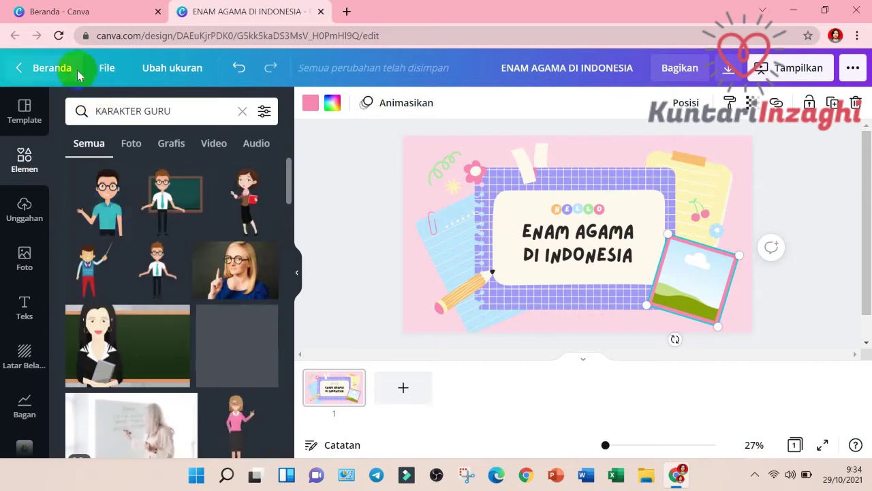
Browse the teacher character results and add the female teacher with a pointer and red book to the slide.
{"action": "scroll", "coordinate": [182, 298], "scroll_direction": "down", "scroll_amount": 1}
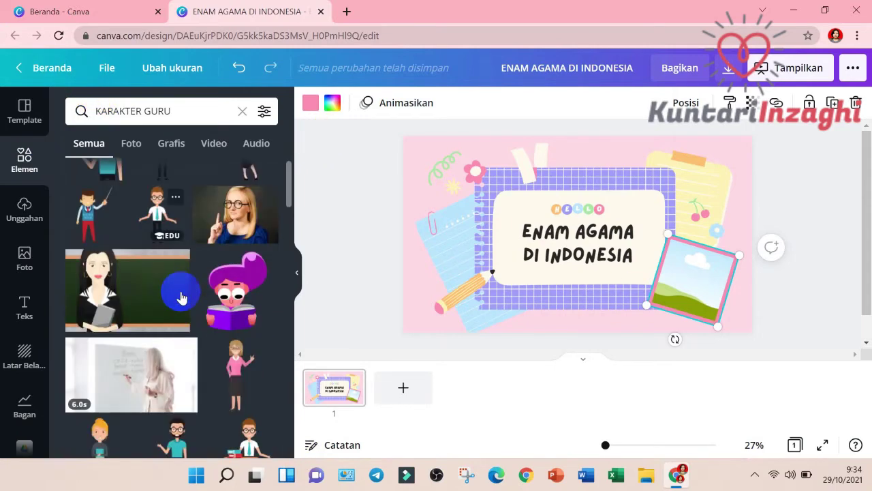
{"action": "scroll", "coordinate": [182, 298], "scroll_direction": "down", "scroll_amount": 3}
{"action": "scroll", "coordinate": [184, 295], "scroll_direction": "down", "scroll_amount": 3}
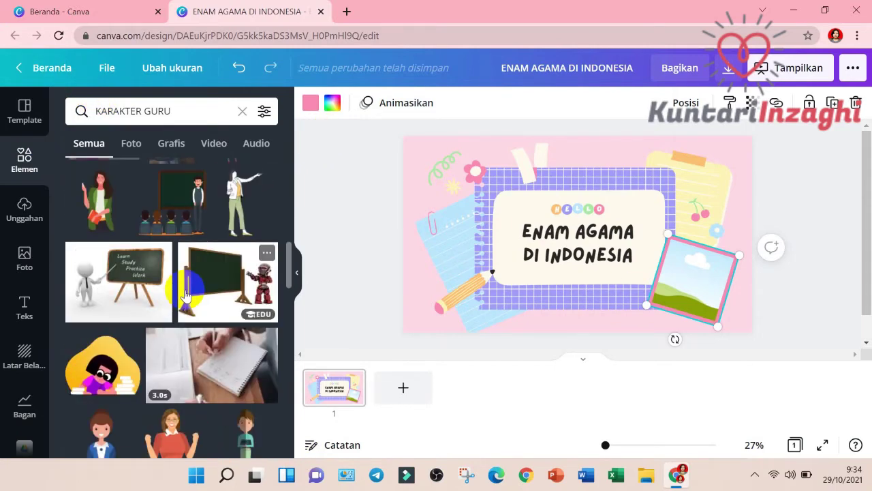
{"action": "scroll", "coordinate": [185, 295], "scroll_direction": "down", "scroll_amount": 5}
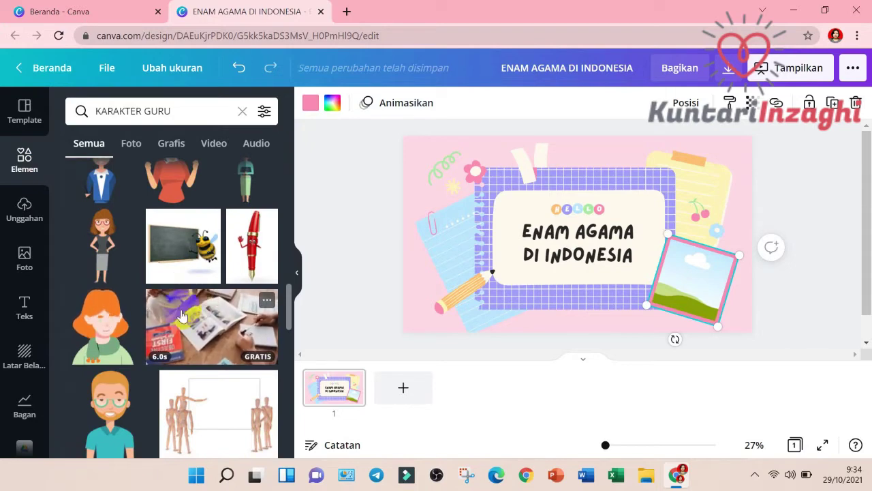
{"action": "scroll", "coordinate": [212, 289], "scroll_direction": "down", "scroll_amount": 2}
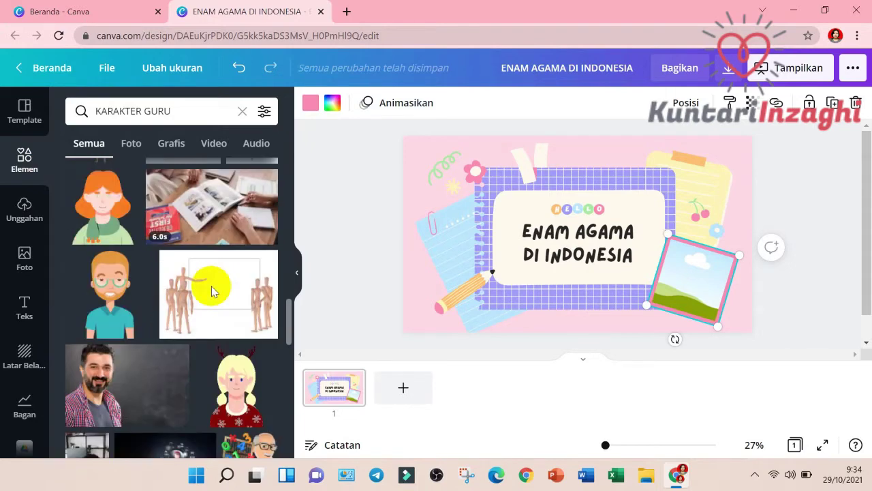
{"action": "scroll", "coordinate": [211, 289], "scroll_direction": "down", "scroll_amount": 3}
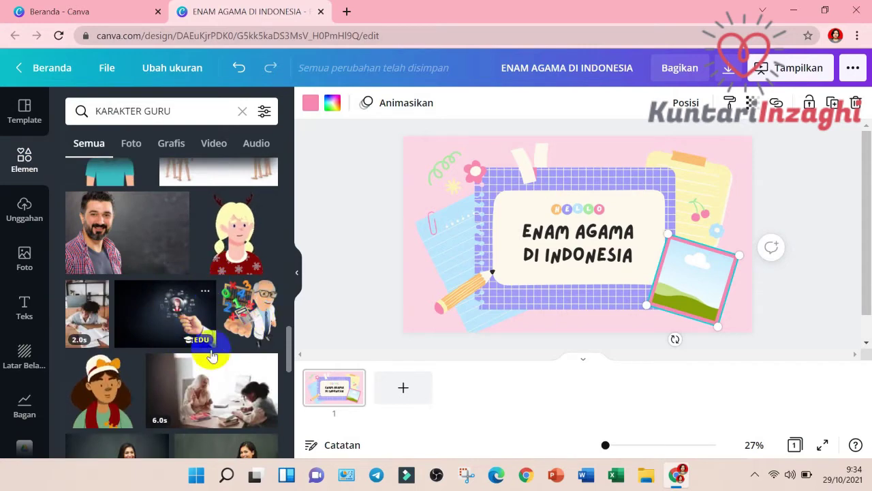
{"action": "scroll", "coordinate": [215, 358], "scroll_direction": "down", "scroll_amount": 3}
{"action": "scroll", "coordinate": [221, 353], "scroll_direction": "up", "scroll_amount": 5}
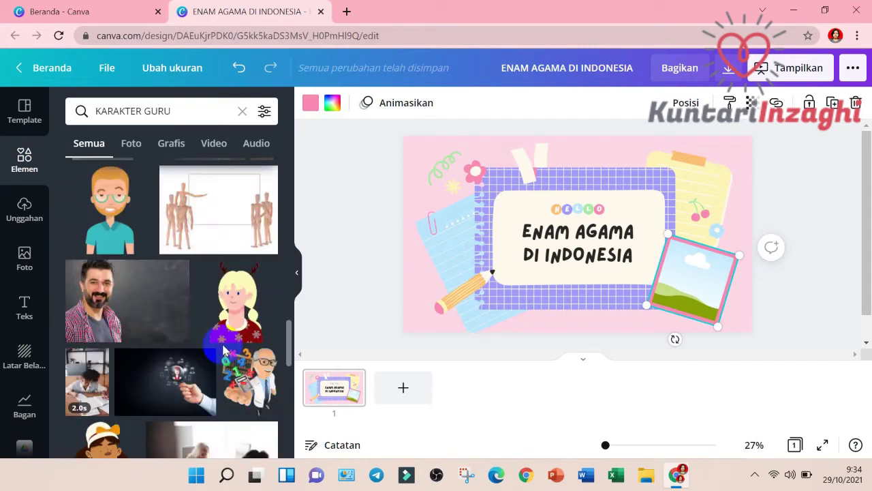
{"action": "scroll", "coordinate": [225, 349], "scroll_direction": "up", "scroll_amount": 10}
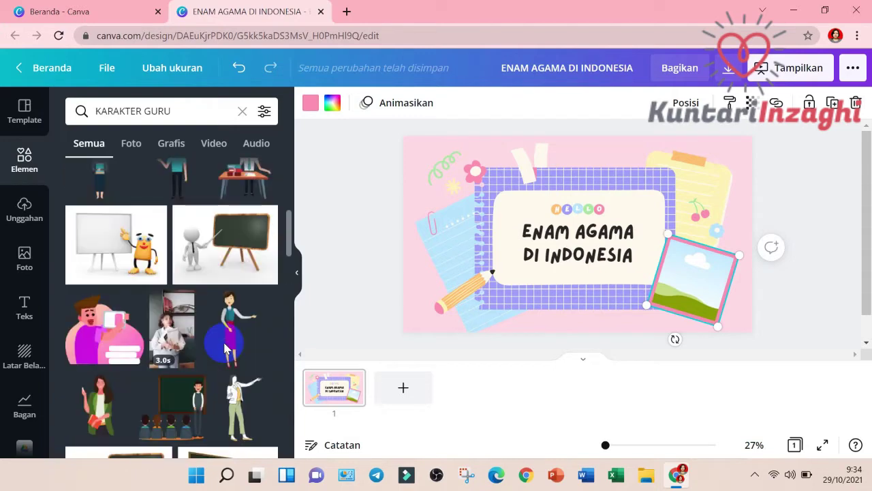
{"action": "scroll", "coordinate": [225, 350], "scroll_direction": "down", "scroll_amount": 2}
{"action": "scroll", "coordinate": [225, 350], "scroll_direction": "up", "scroll_amount": 10}
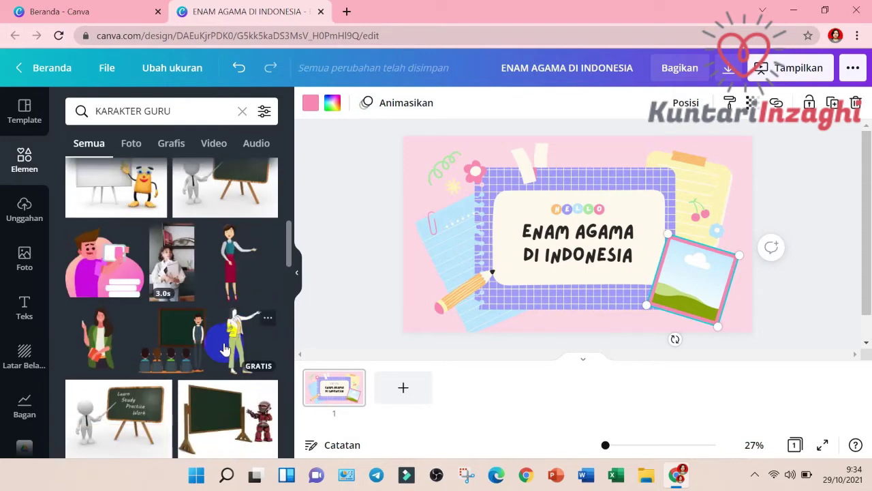
{"action": "left_click", "coordinate": [248, 216]}
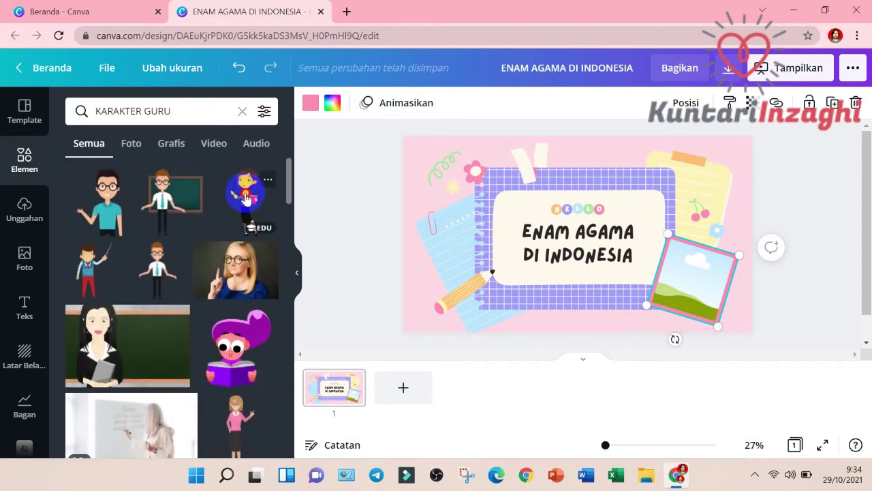
Undo the last change and fill the empty picture frame with the light blue document colour.
{"action": "left_click", "coordinate": [240, 68]}
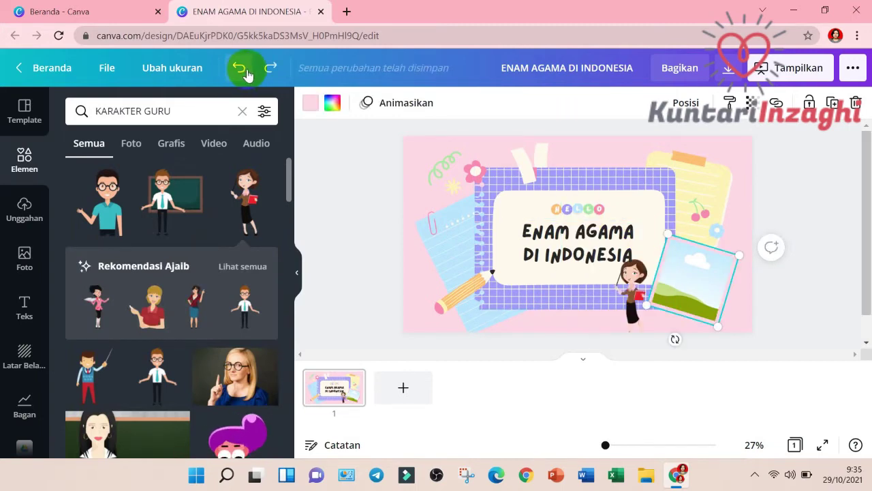
{"action": "left_click", "coordinate": [332, 104]}
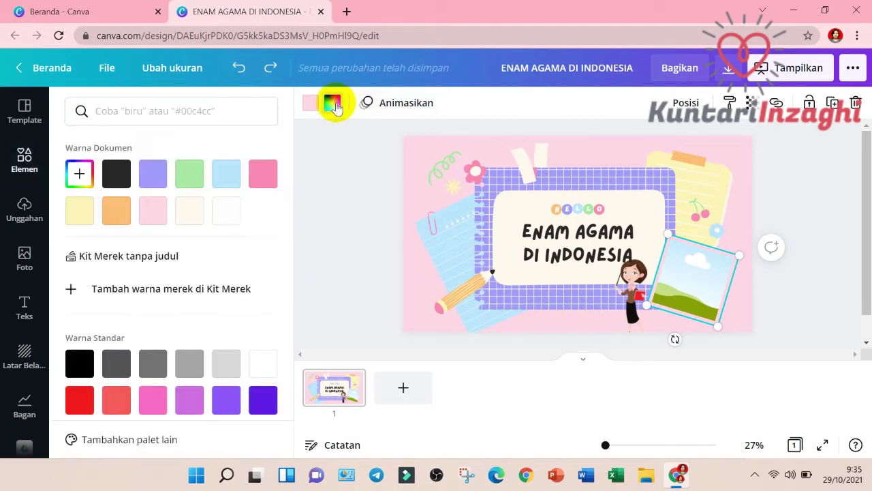
{"action": "left_click", "coordinate": [223, 179]}
{"action": "left_click", "coordinate": [757, 293]}
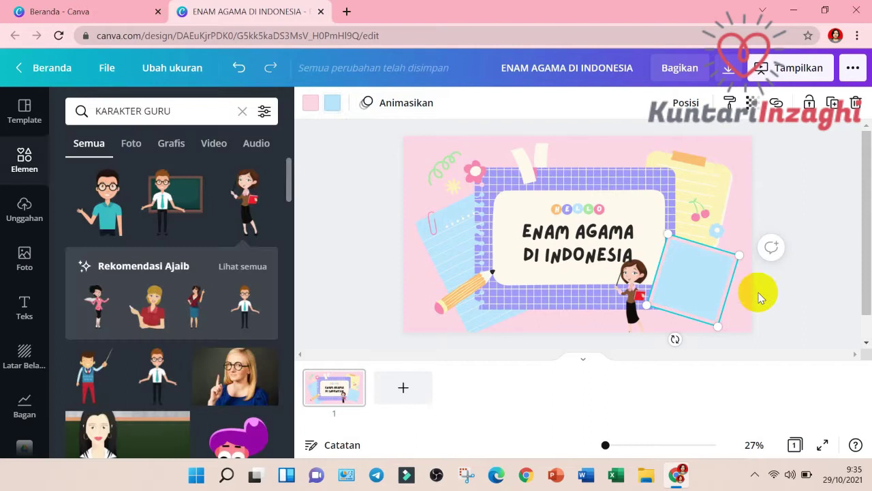
Move the teacher illustration onto the light blue frame and enlarge it until it reaches above the frame.
{"action": "left_click", "coordinate": [622, 295]}
{"action": "left_click_drag", "start_coordinate": [622, 294], "coordinate": [681, 280]}
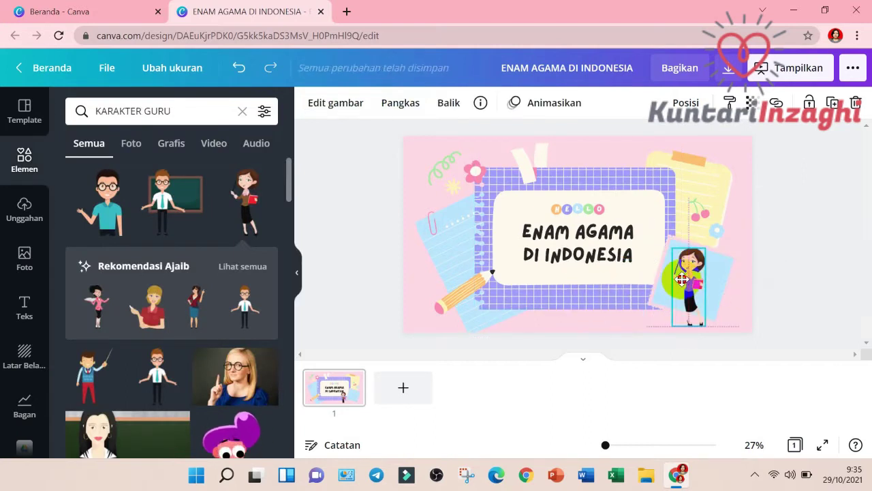
{"action": "left_click_drag", "start_coordinate": [705, 248], "coordinate": [735, 203]}
{"action": "left_click", "coordinate": [791, 258]}
{"action": "left_click", "coordinate": [713, 214]}
{"action": "left_click", "coordinate": [757, 203]}
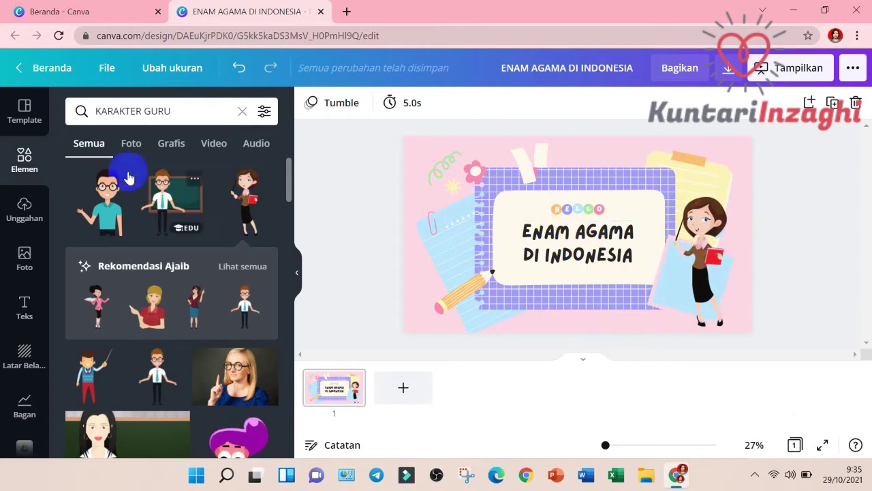
Add a second page and apply the template's "TENTANG SAYA" layout with the photo frame to it.
{"action": "left_click", "coordinate": [21, 125]}
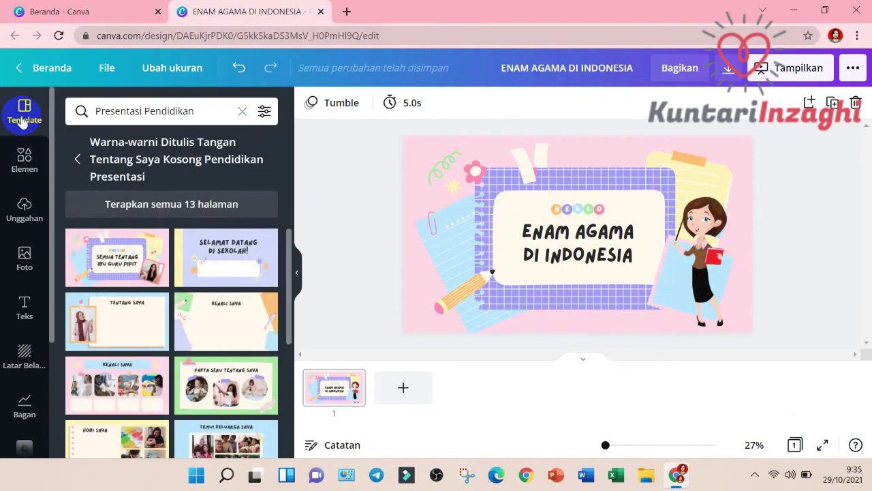
{"action": "left_click", "coordinate": [21, 109]}
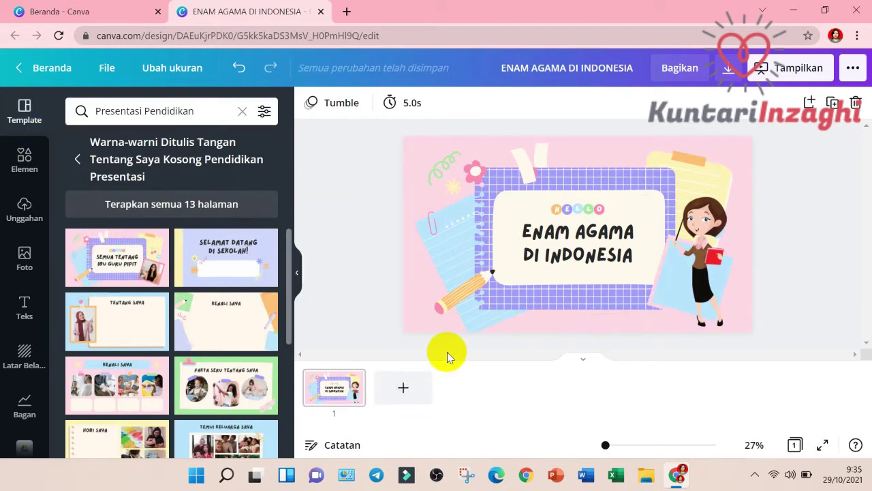
{"action": "left_click", "coordinate": [404, 390]}
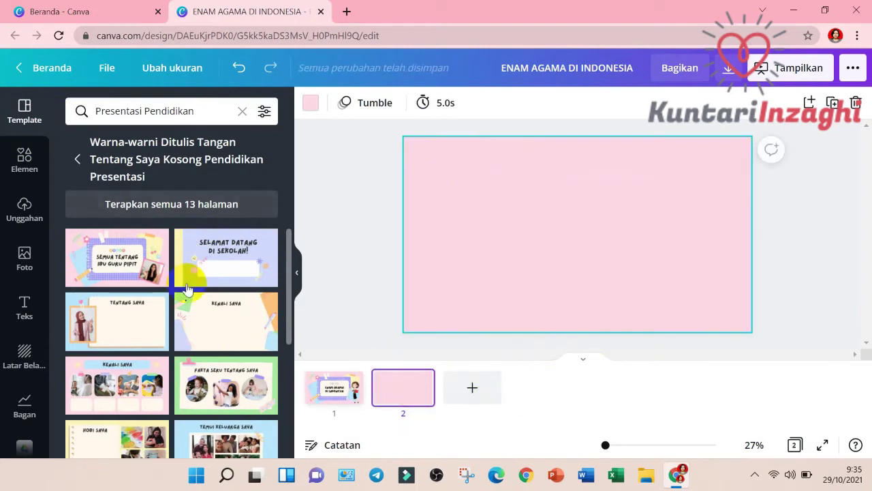
{"action": "scroll", "coordinate": [203, 311], "scroll_direction": "down", "scroll_amount": 2}
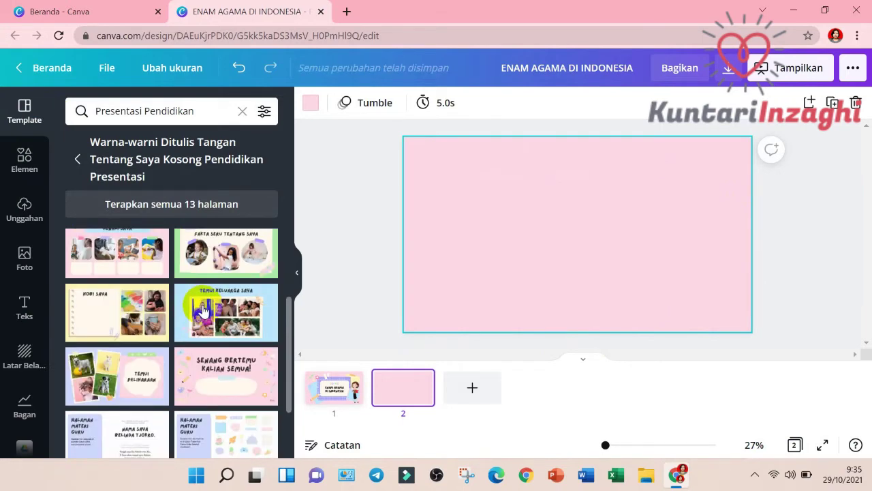
{"action": "scroll", "coordinate": [203, 311], "scroll_direction": "down", "scroll_amount": 1}
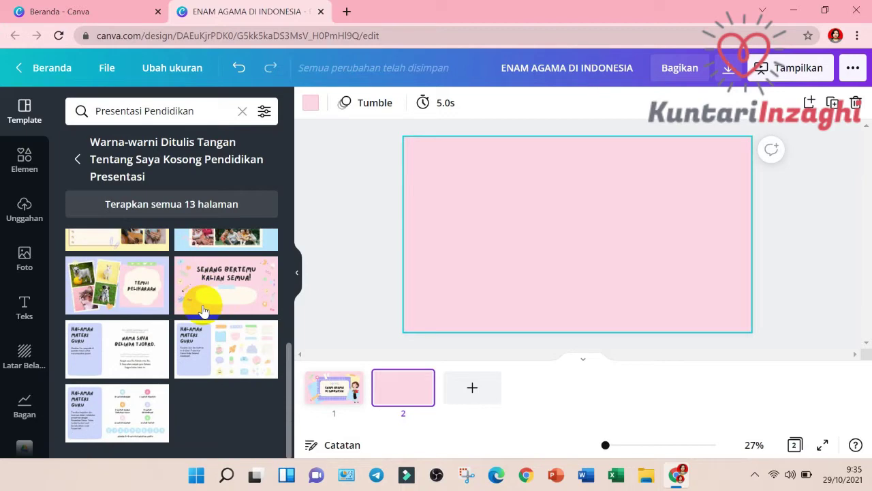
{"action": "scroll", "coordinate": [203, 311], "scroll_direction": "up", "scroll_amount": 3}
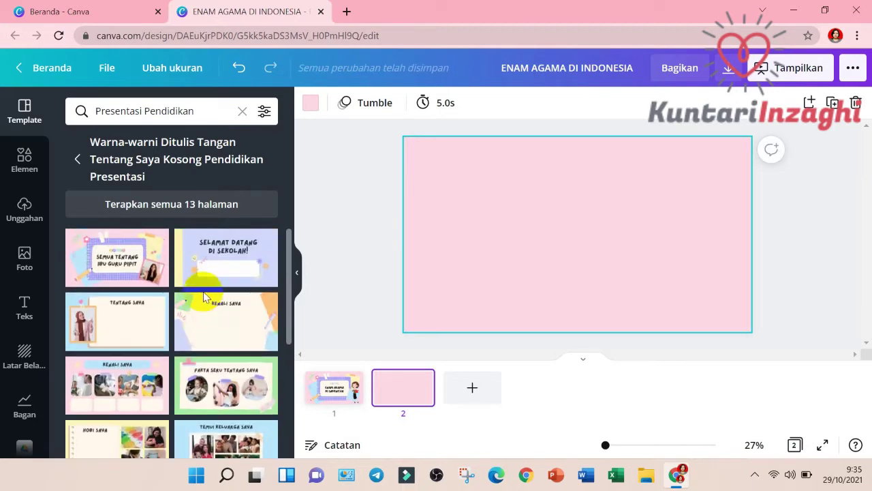
{"action": "left_click", "coordinate": [146, 326]}
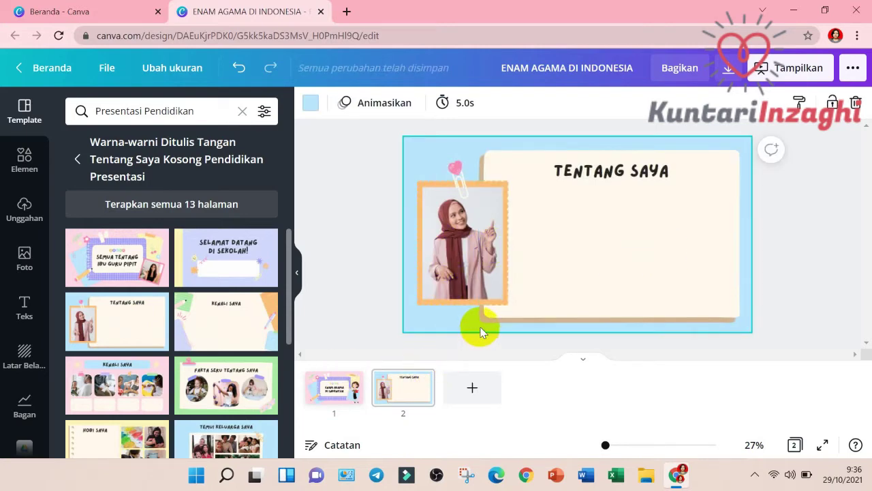
Replace the second slide's title "TENTANG SAYA" with "HAK BERAGAMA".
{"action": "left_click", "coordinate": [624, 183]}
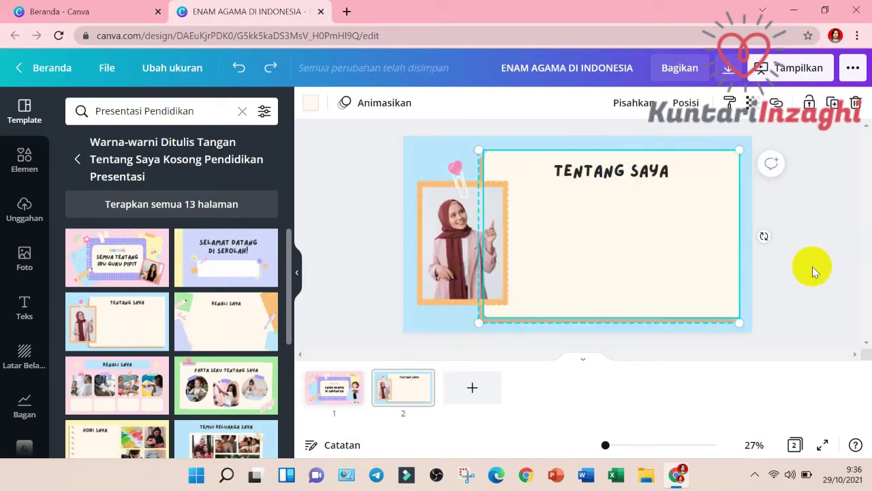
{"action": "double_click", "coordinate": [638, 174]}
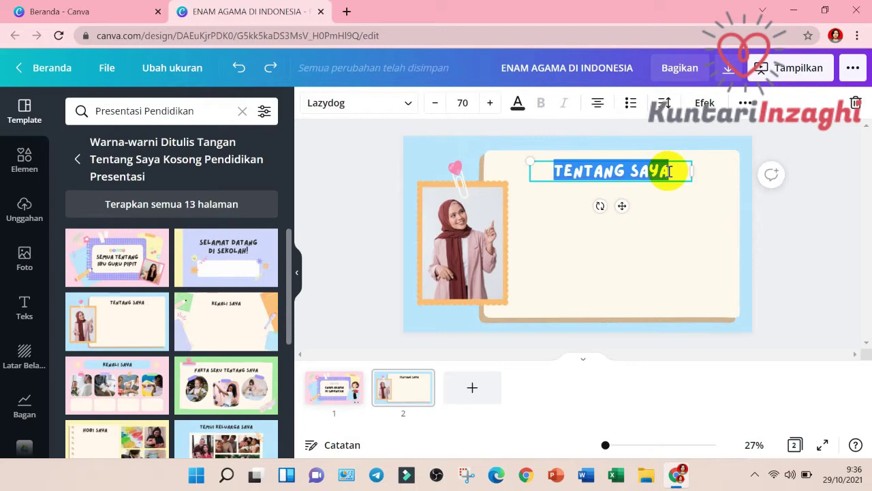
{"action": "type", "text": "HAK BER"}
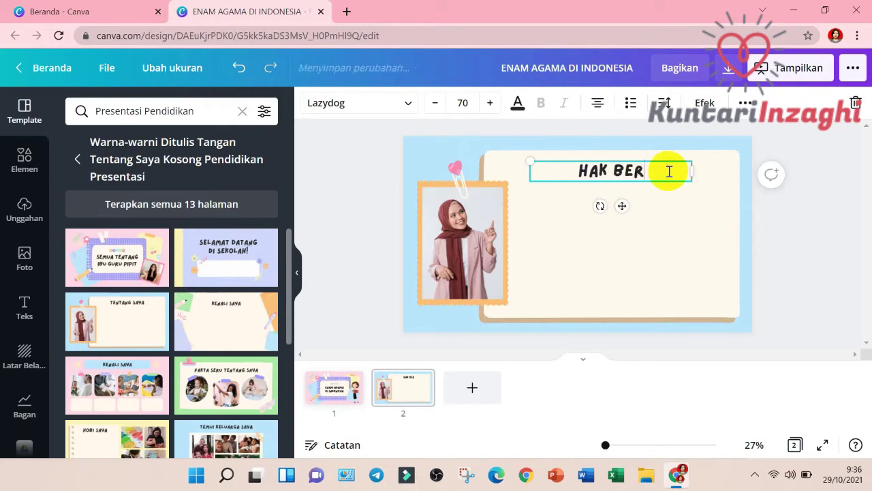
{"action": "type", "text": "AGAMA"}
{"action": "left_click", "coordinate": [818, 216]}
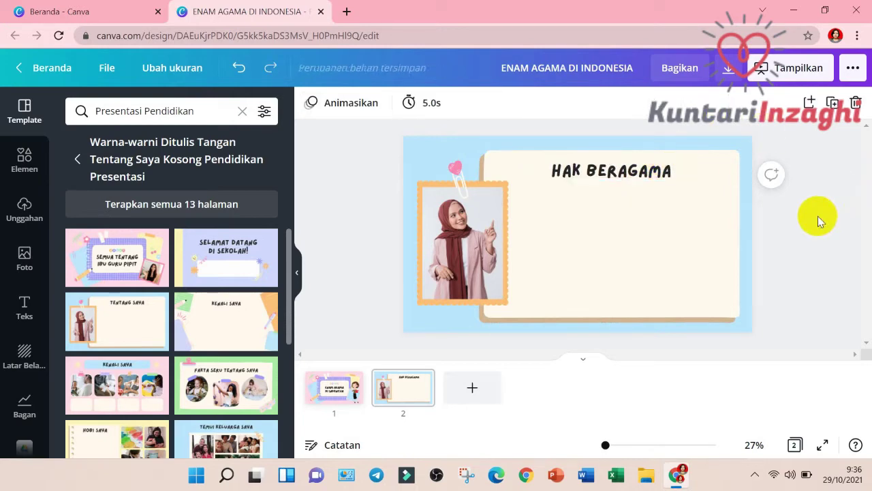
Add a subheading text box to the second slide and place it below the title on the cream panel.
{"action": "left_click", "coordinate": [26, 306]}
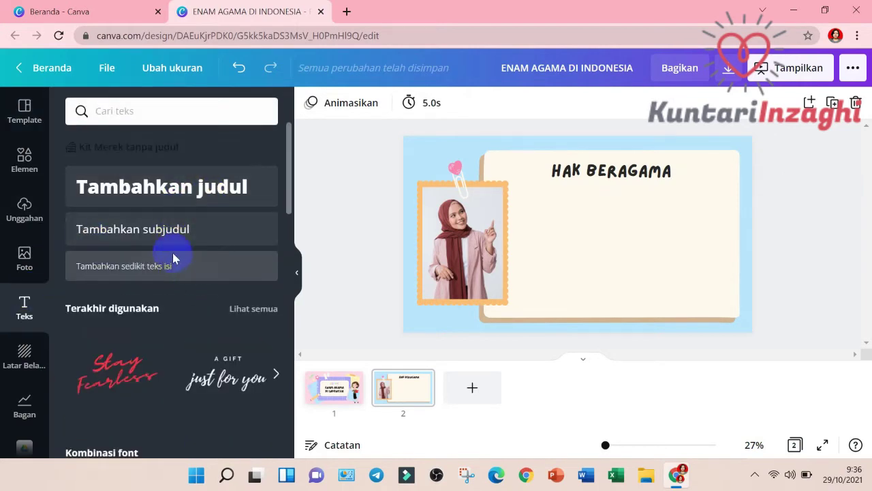
{"action": "left_click", "coordinate": [174, 235]}
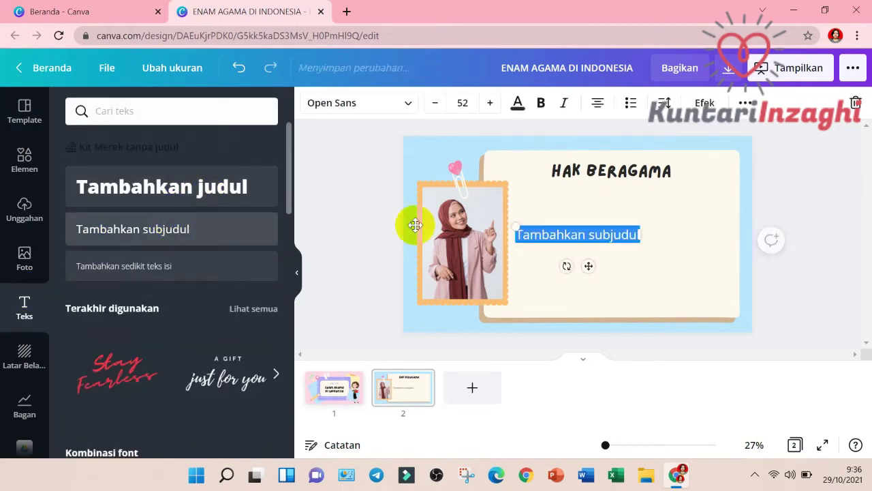
{"action": "left_click", "coordinate": [619, 255]}
{"action": "left_click_drag", "start_coordinate": [609, 233], "coordinate": [622, 213]}
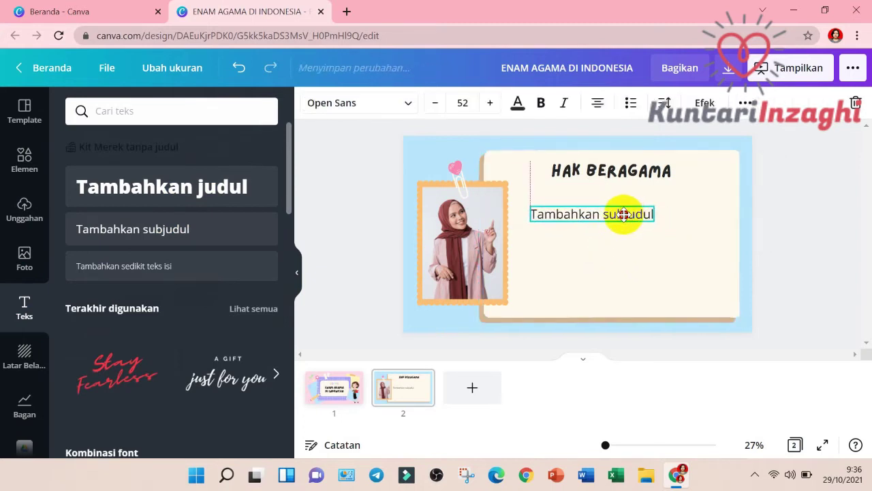
Replace the subheading's placeholder with "Setiap warga negara berhak memeluk satu agama atau kepercayaan".
{"action": "double_click", "coordinate": [624, 214]}
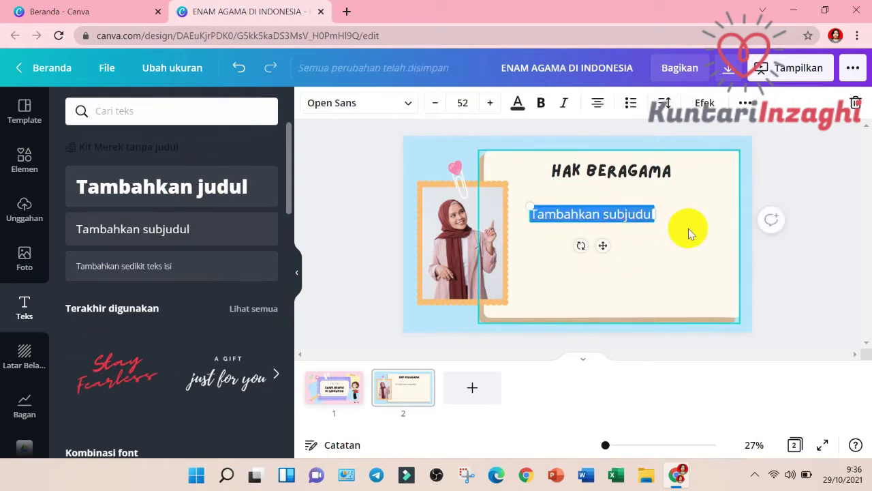
{"action": "type", "text": "Setiap wa"}
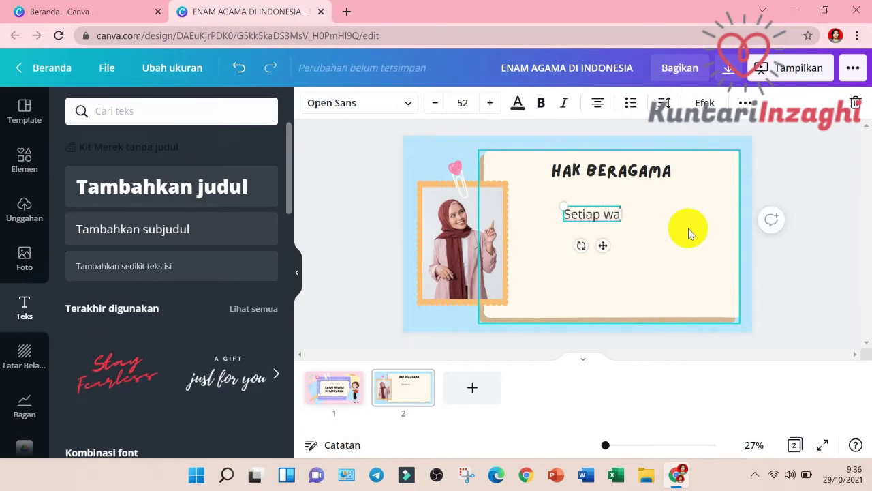
{"action": "type", "text": "rga negara"}
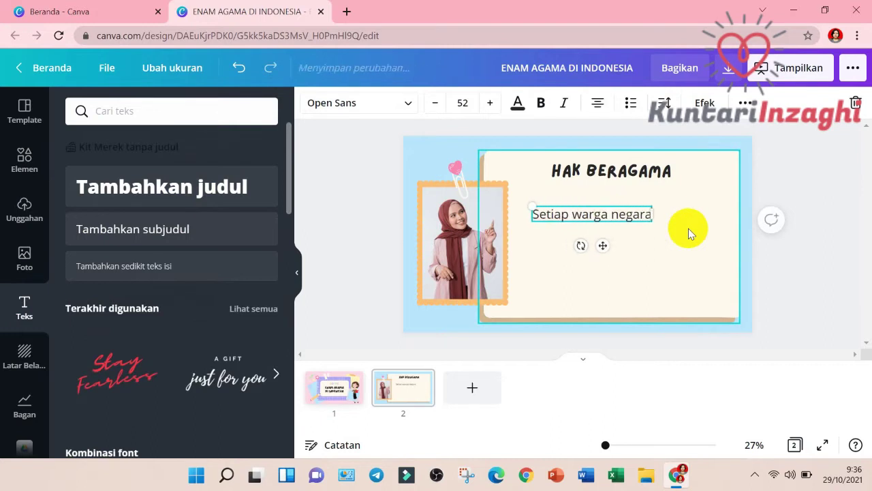
{"action": "type", "text": " berhak"}
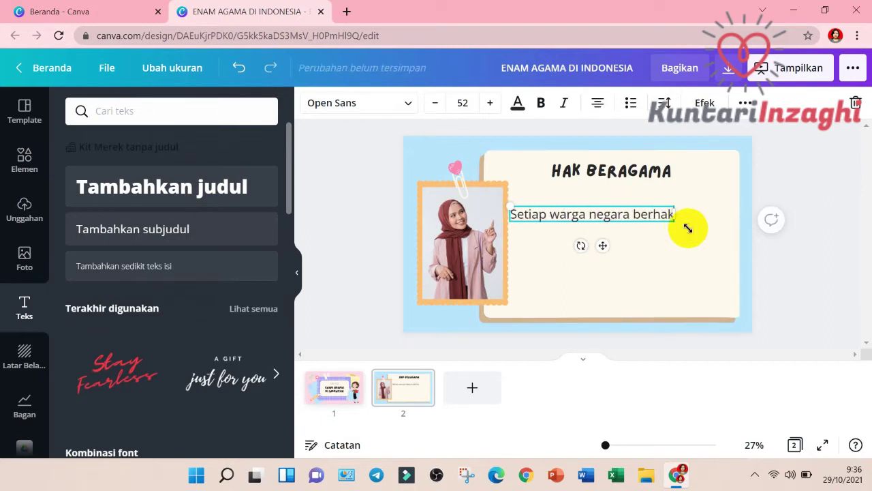
{"action": "type", "text": " memeluk"}
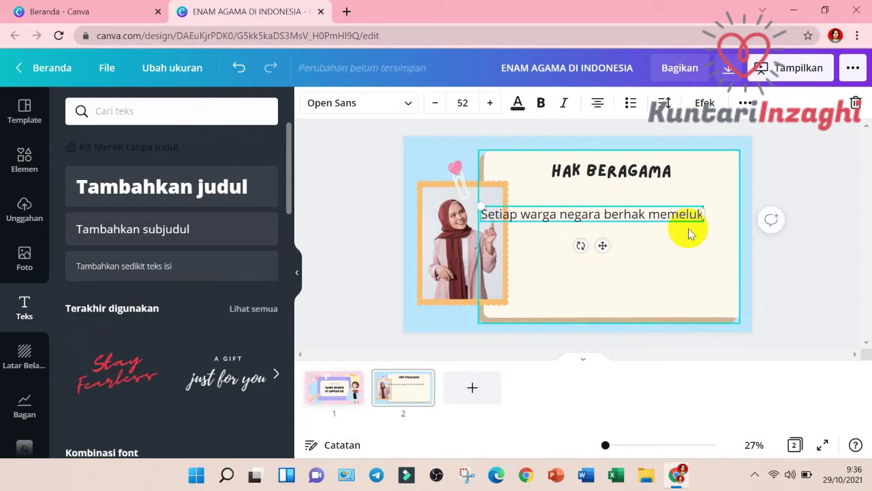
{"action": "type", "text": " satu aga"}
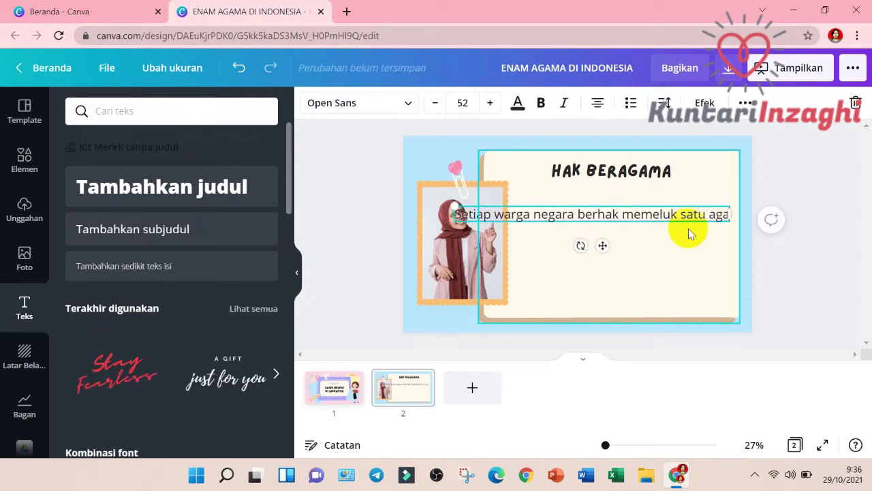
{"action": "type", "text": "ma atau"}
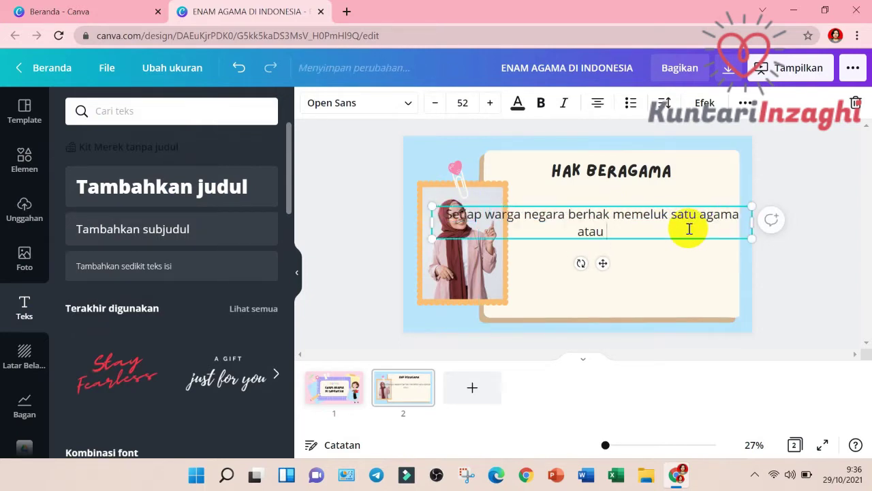
{"action": "type", "text": " kepercayaan"}
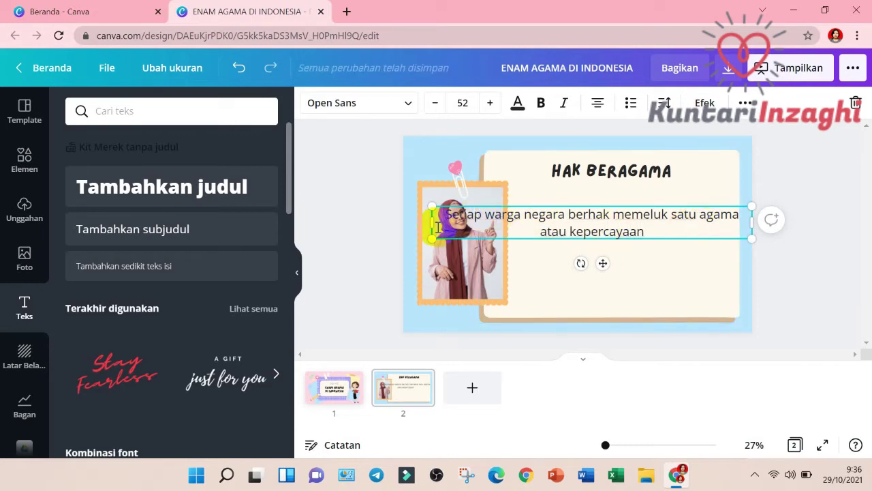
Narrow the subheading text box from both sides so it wraps onto three lines inside the cream panel under the title.
{"action": "left_click_drag", "start_coordinate": [431, 223], "coordinate": [518, 223]}
{"action": "left_click_drag", "start_coordinate": [750, 223], "coordinate": [676, 244]}
{"action": "left_click", "coordinate": [780, 266]}
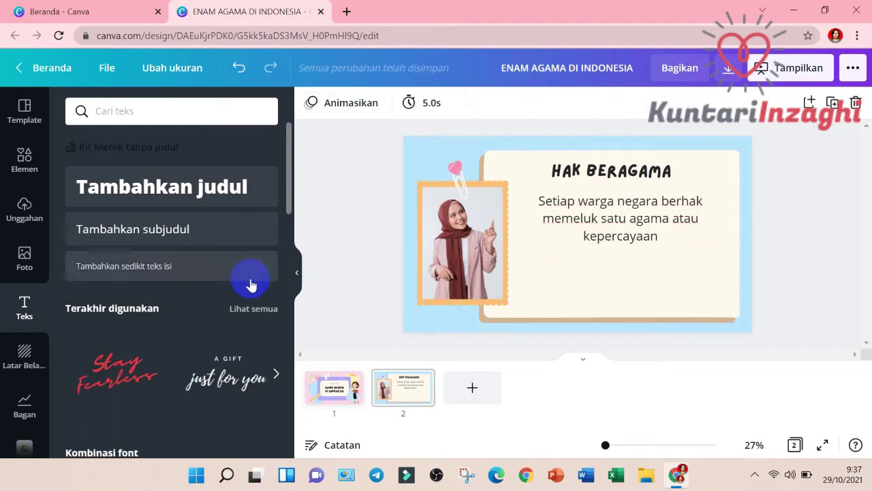
Add a body text reading "Sesuai Pasal 29 UUD 1945" near the bottom of the cream panel.
{"action": "left_click", "coordinate": [152, 278]}
{"action": "left_click_drag", "start_coordinate": [568, 241], "coordinate": [578, 279]}
{"action": "type", "text": "Sesuai Pasal 29"}
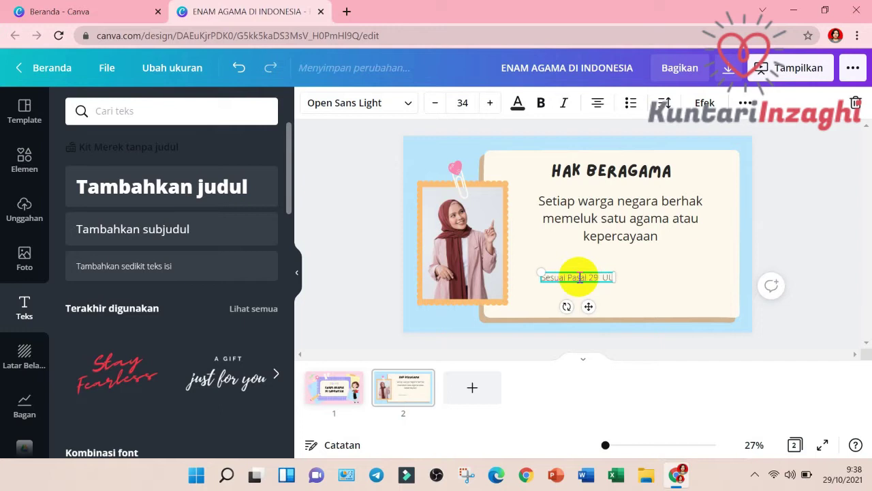
{"action": "type", "text": "UUD"}
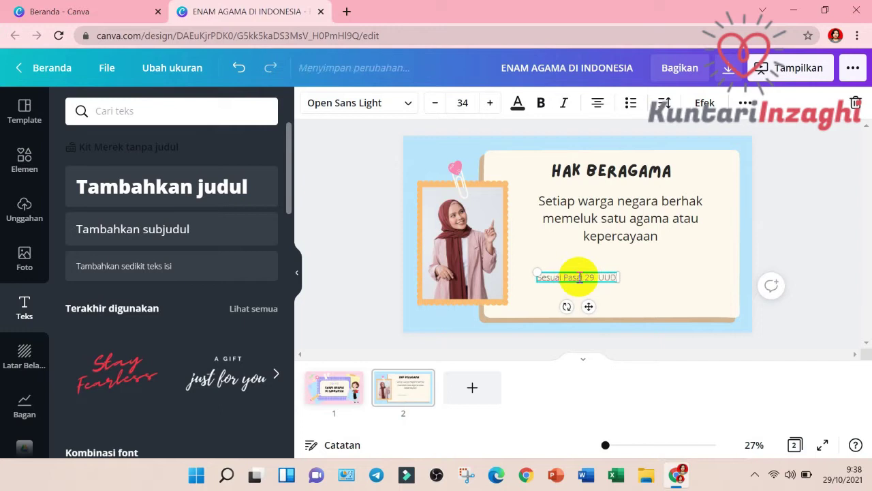
{"action": "type", "text": " 19"}
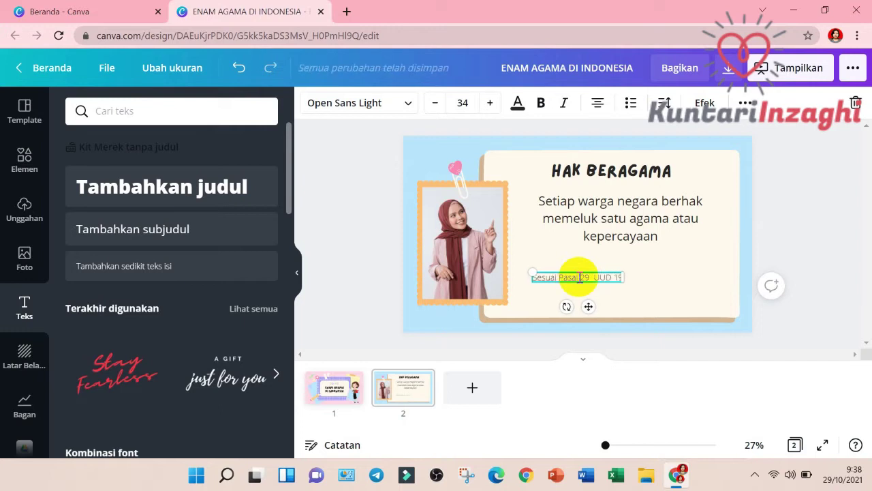
{"action": "type", "text": "45"}
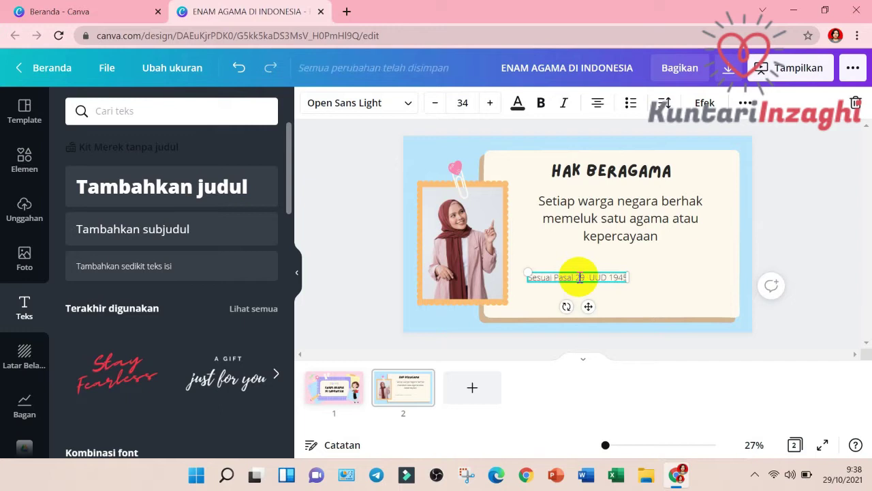
{"action": "left_click", "coordinate": [640, 280]}
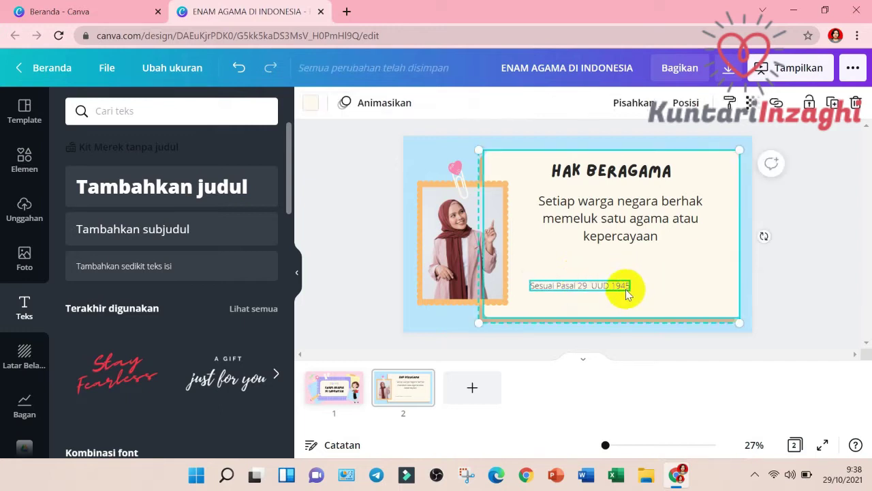
Delete the woman's photo from the second slide's frame and fill the empty frame with the light pink document colour.
{"action": "left_click", "coordinate": [464, 243]}
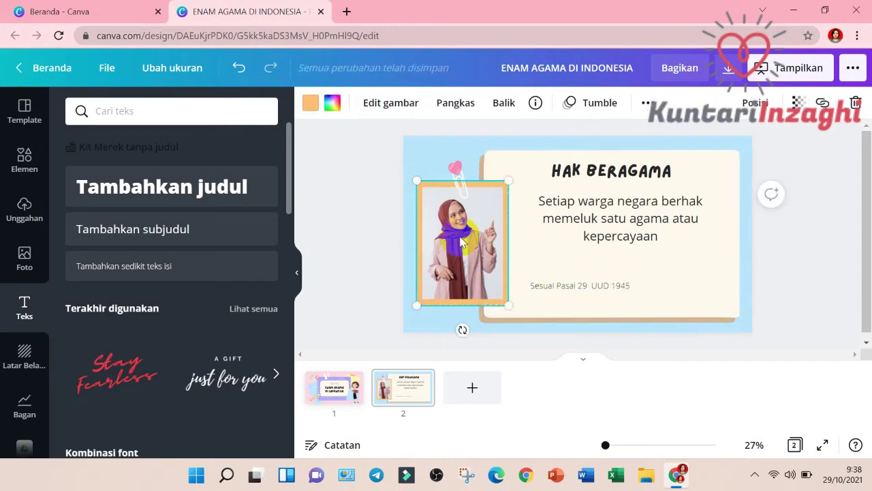
{"action": "key", "text": "Delete"}
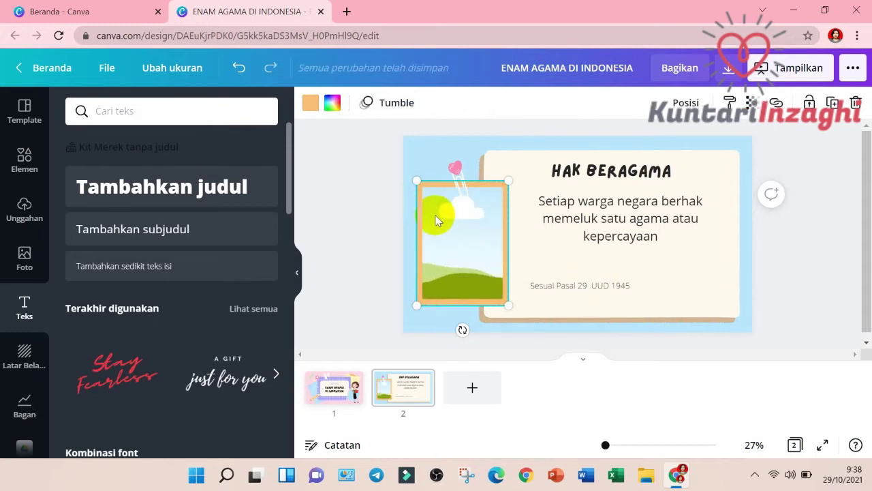
{"action": "left_click", "coordinate": [333, 103]}
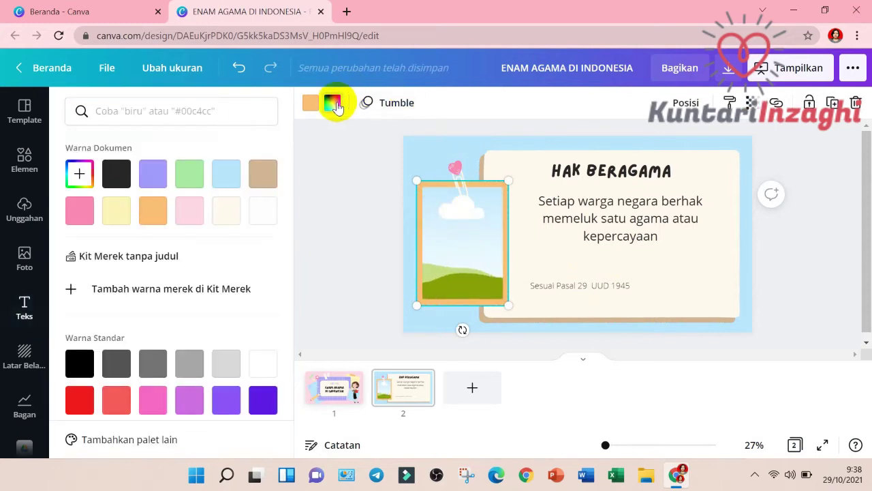
{"action": "left_click", "coordinate": [227, 174]}
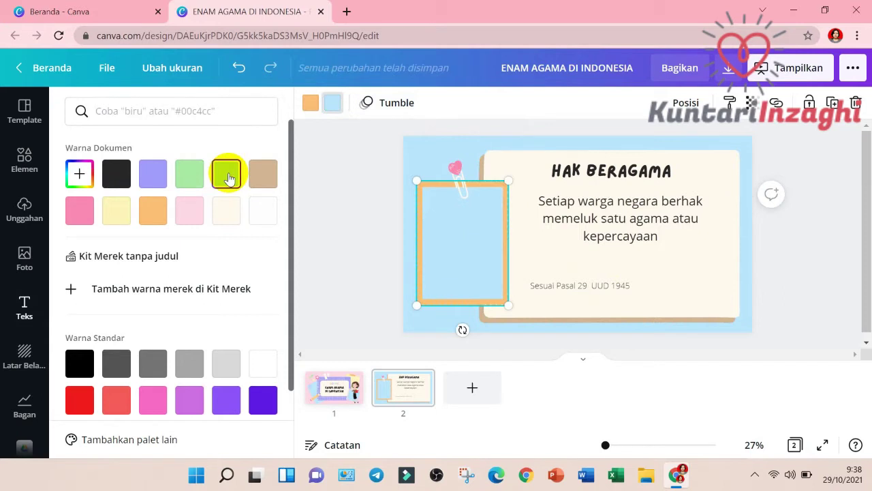
{"action": "left_click", "coordinate": [186, 209]}
{"action": "left_click", "coordinate": [787, 293]}
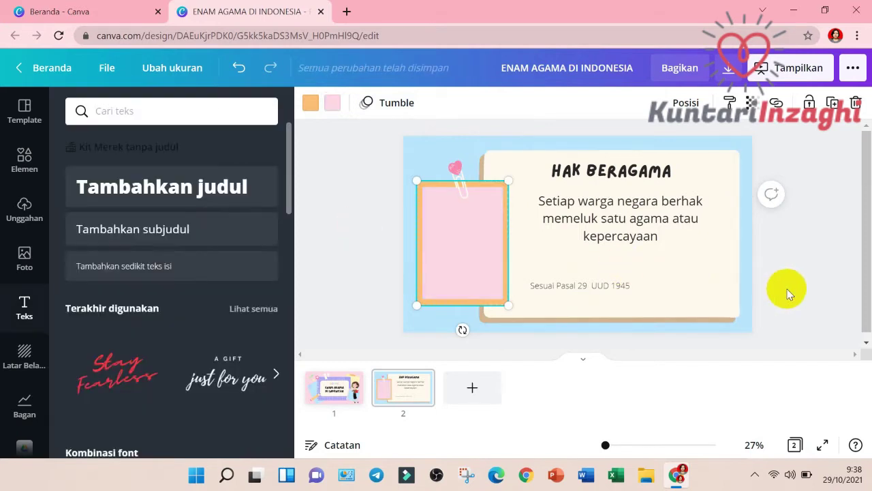
Add the female teacher illustration with the pointer and red book, then shrink it to fit inside the pink frame on the second slide.
{"action": "left_click", "coordinate": [24, 160]}
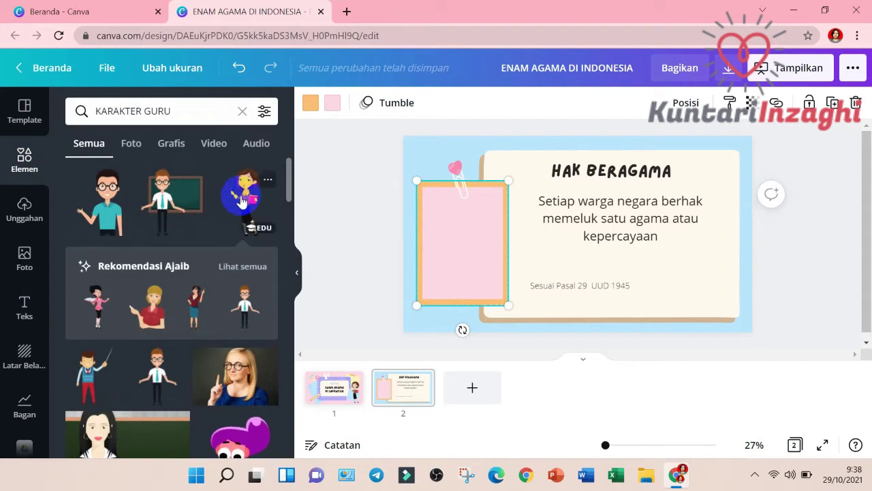
{"action": "left_click", "coordinate": [242, 199]}
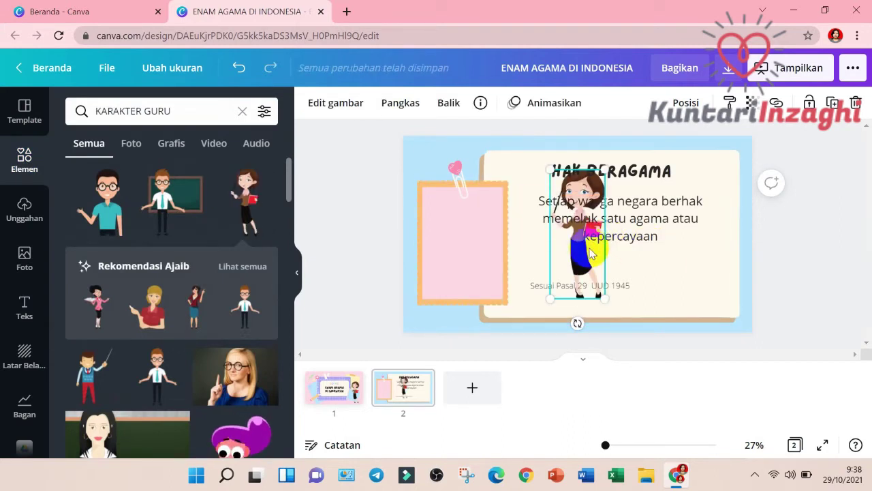
{"action": "left_click_drag", "start_coordinate": [571, 252], "coordinate": [467, 256]}
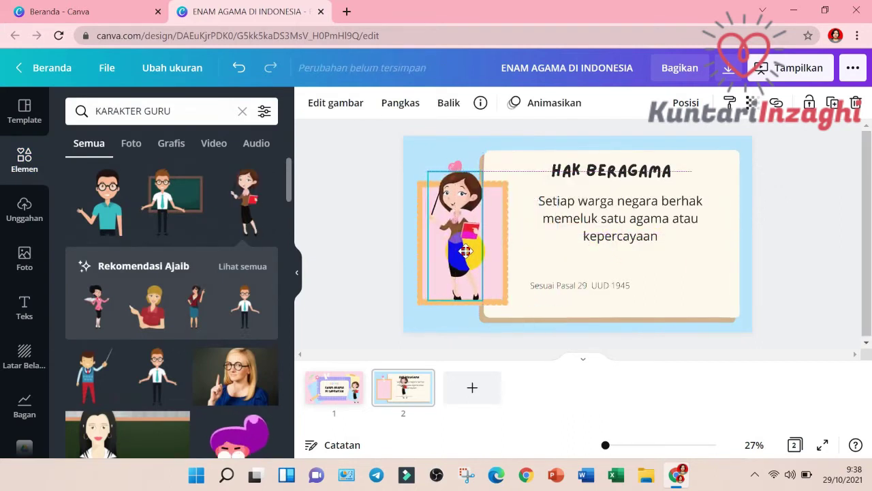
{"action": "left_click_drag", "start_coordinate": [428, 173], "coordinate": [453, 200]}
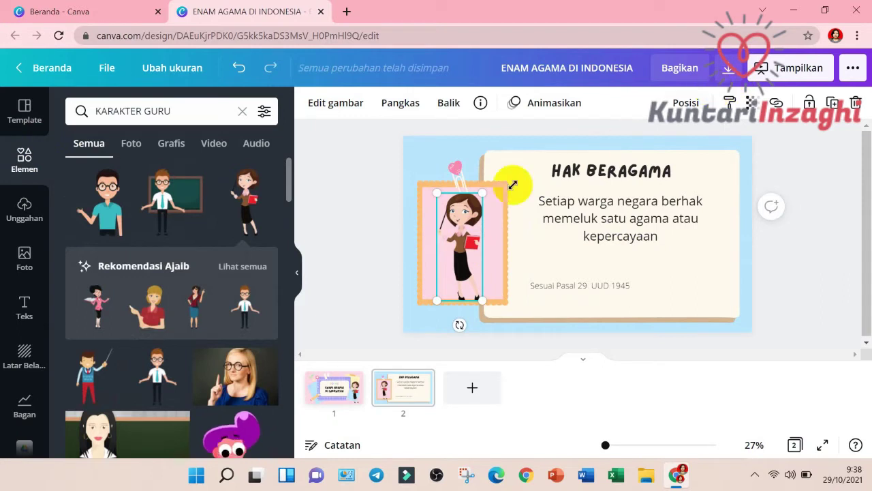
Try the horizontal and vertical flips on the teacher illustration, leaving it upright and mirrored horizontally so her pointer faces the text panel.
{"action": "left_click", "coordinate": [448, 107]}
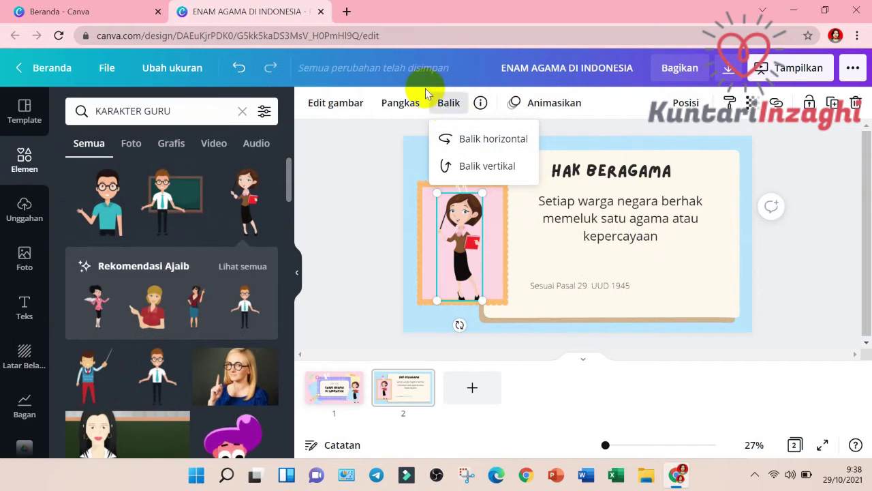
{"action": "left_click", "coordinate": [473, 140]}
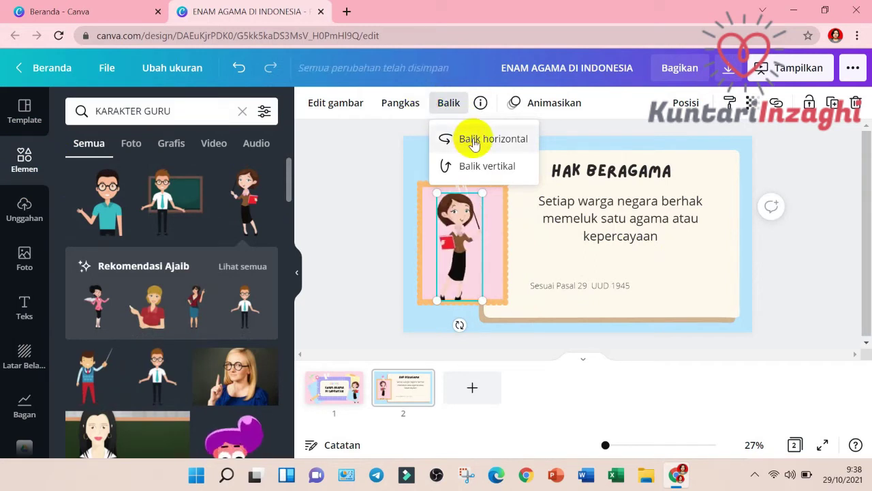
{"action": "left_click", "coordinate": [484, 171]}
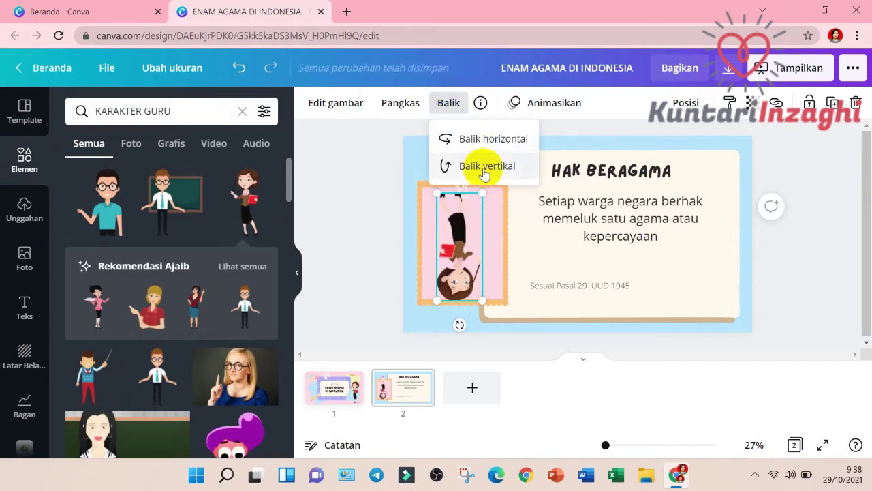
{"action": "left_click", "coordinate": [471, 140]}
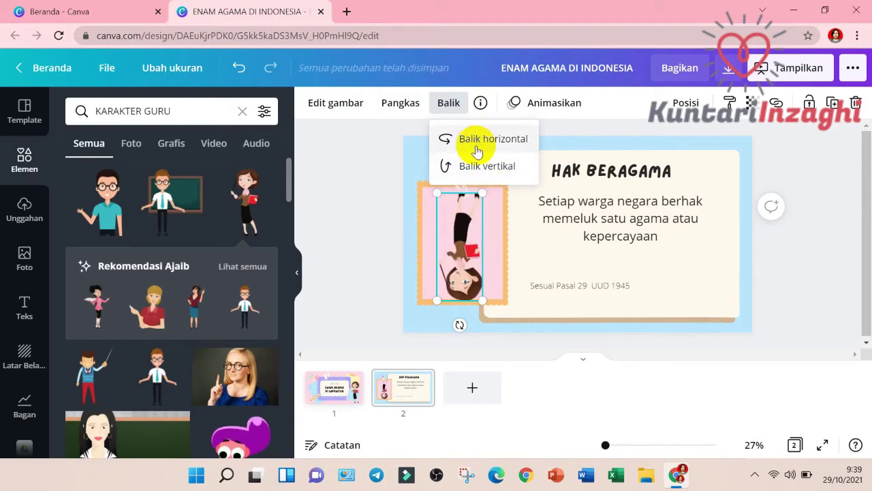
{"action": "left_click", "coordinate": [455, 167]}
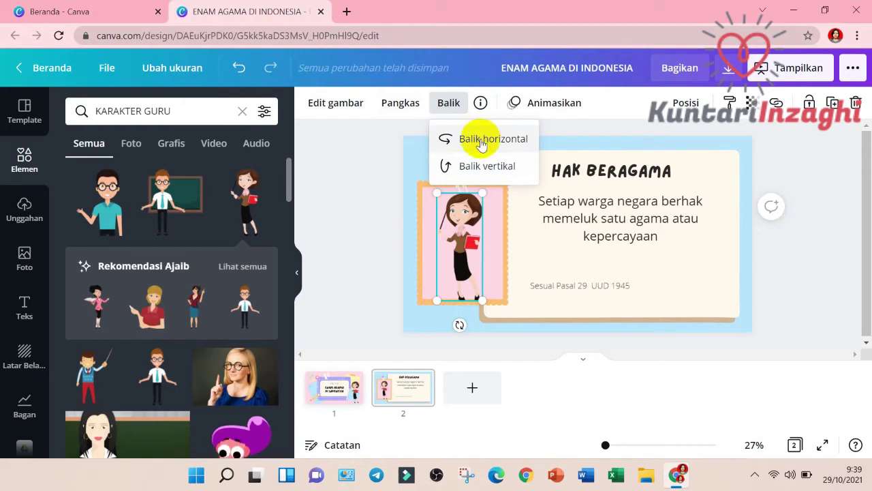
{"action": "left_click", "coordinate": [481, 140]}
{"action": "left_click", "coordinate": [823, 276]}
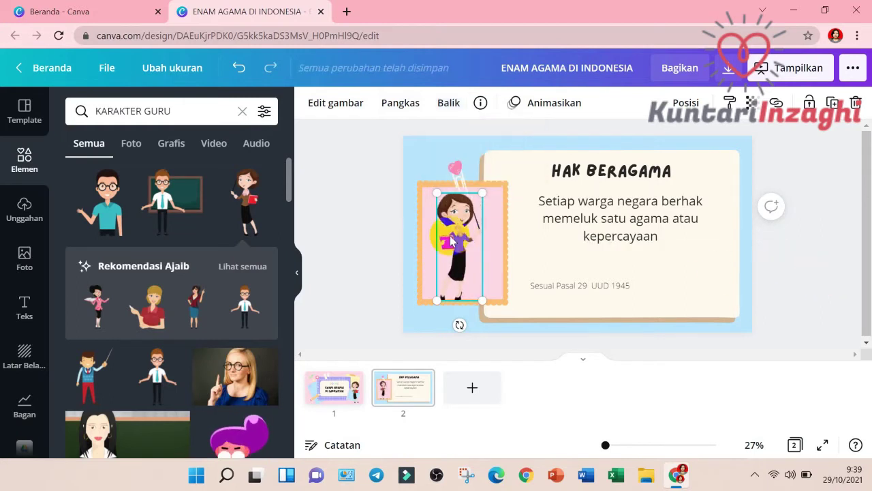
{"action": "left_click", "coordinate": [824, 273]}
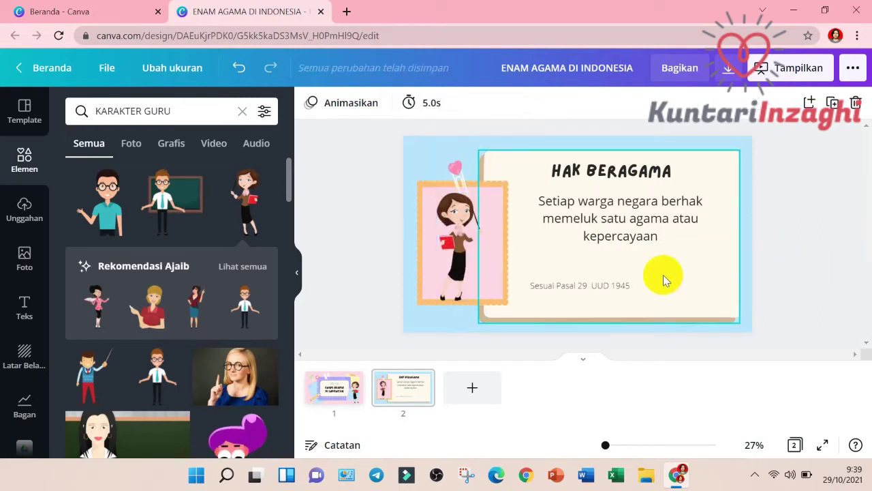
Enlarge the "Sesuai Pasal 29 UUD 1945" text to font size 45.
{"action": "left_click", "coordinate": [624, 289]}
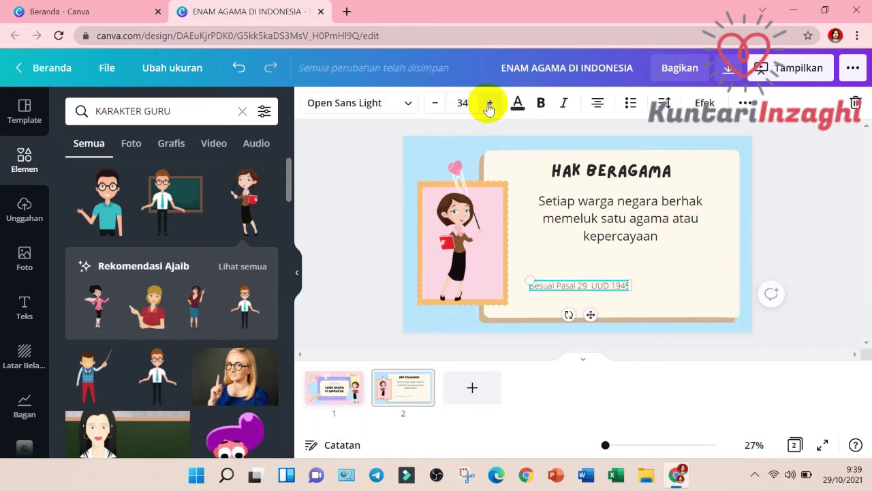
{"action": "left_click", "coordinate": [489, 102]}
{"action": "left_click", "coordinate": [489, 103]}
{"action": "left_click", "coordinate": [488, 103]}
{"action": "left_click", "coordinate": [488, 103]}
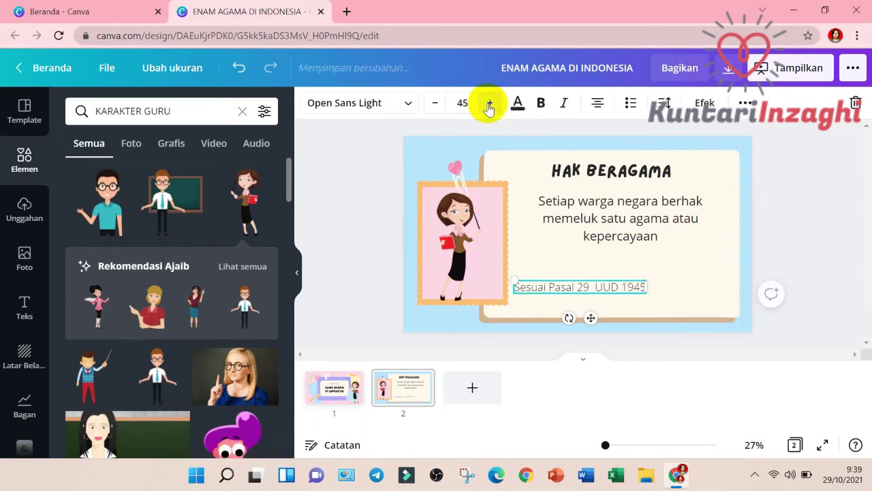
{"action": "left_click", "coordinate": [825, 269]}
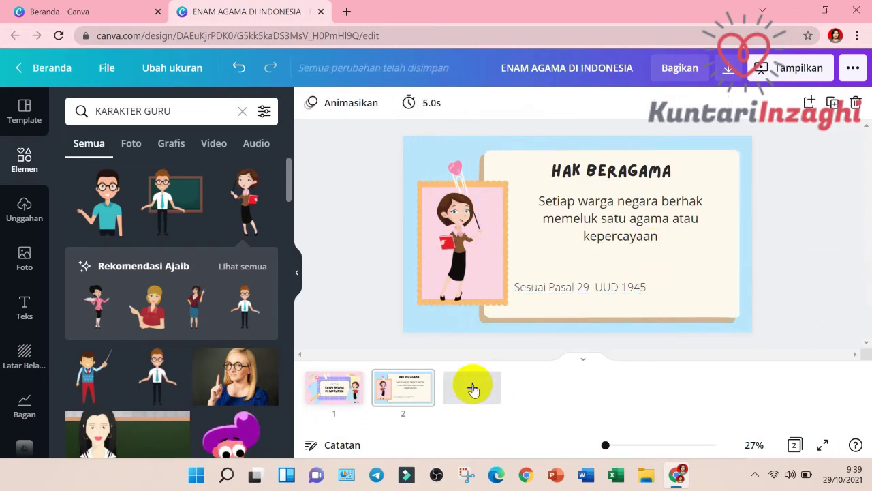
Add a third page and apply the template's pink "KENALI SAYA" layout with four photos in a row.
{"action": "left_click", "coordinate": [472, 387]}
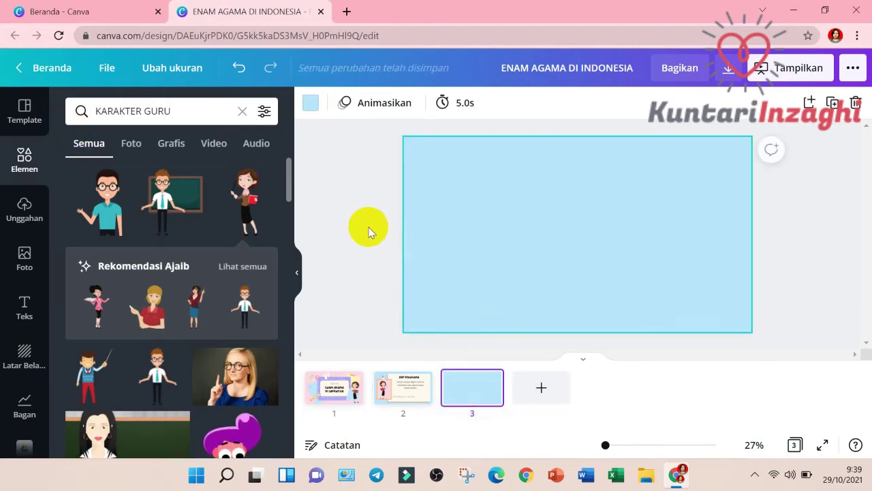
{"action": "left_click", "coordinate": [19, 120]}
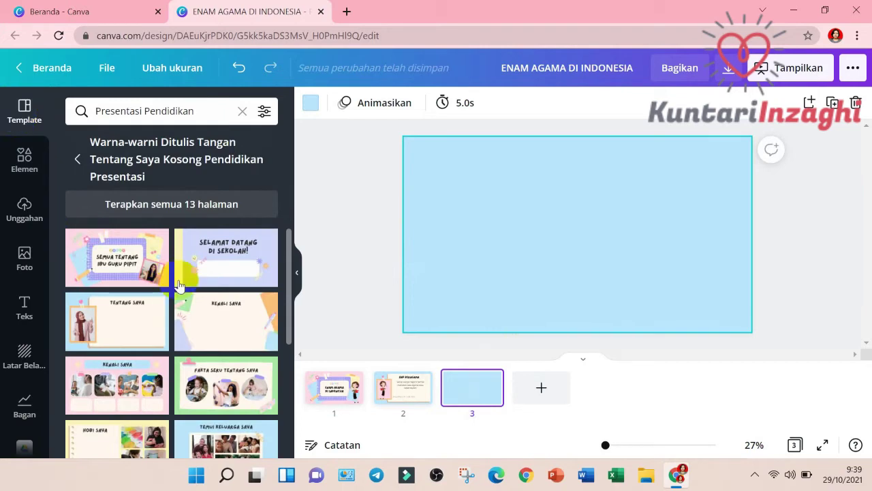
{"action": "scroll", "coordinate": [195, 283], "scroll_direction": "down", "scroll_amount": 5}
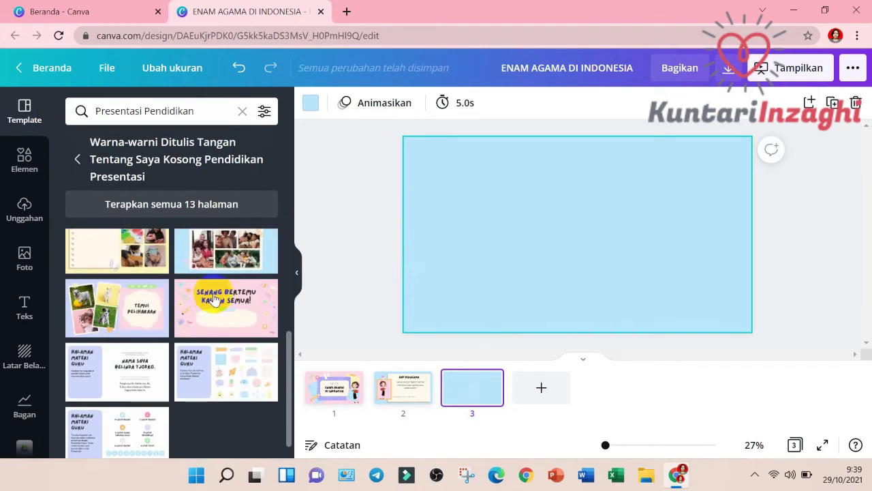
{"action": "scroll", "coordinate": [213, 299], "scroll_direction": "up", "scroll_amount": 2}
{"action": "scroll", "coordinate": [213, 298], "scroll_direction": "down", "scroll_amount": 1}
{"action": "scroll", "coordinate": [213, 299], "scroll_direction": "up", "scroll_amount": 3}
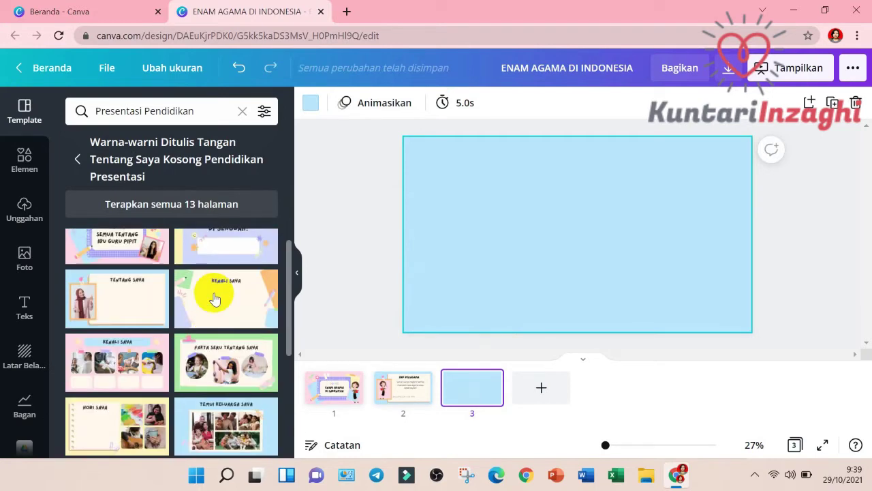
{"action": "left_click", "coordinate": [131, 357]}
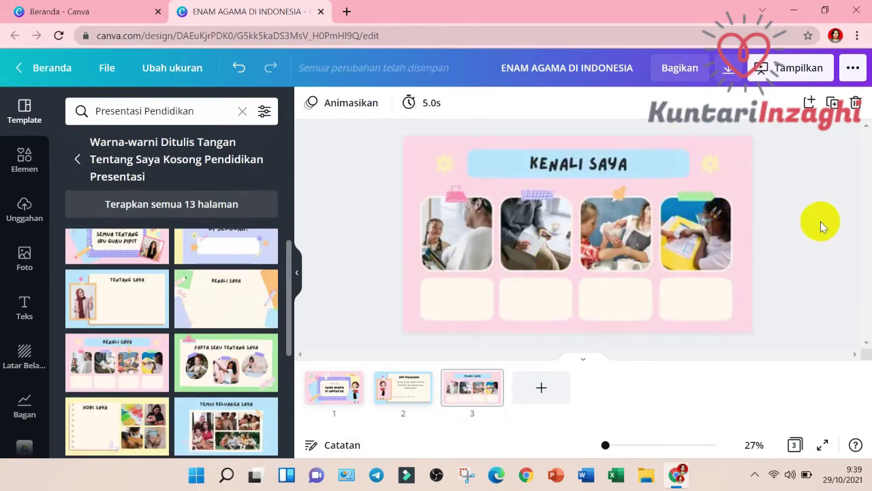
Replace the third slide's title with "6 AGAMA".
{"action": "left_click", "coordinate": [602, 165]}
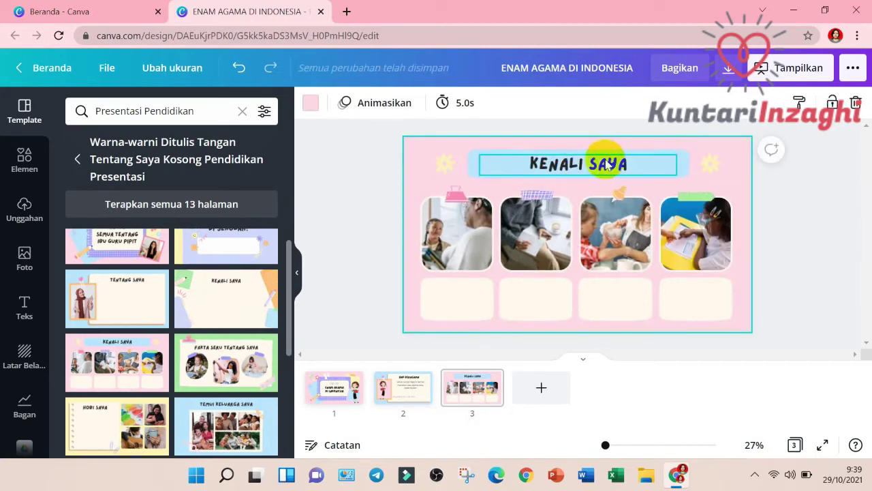
{"action": "left_click", "coordinate": [605, 165]}
{"action": "left_click", "coordinate": [608, 164]}
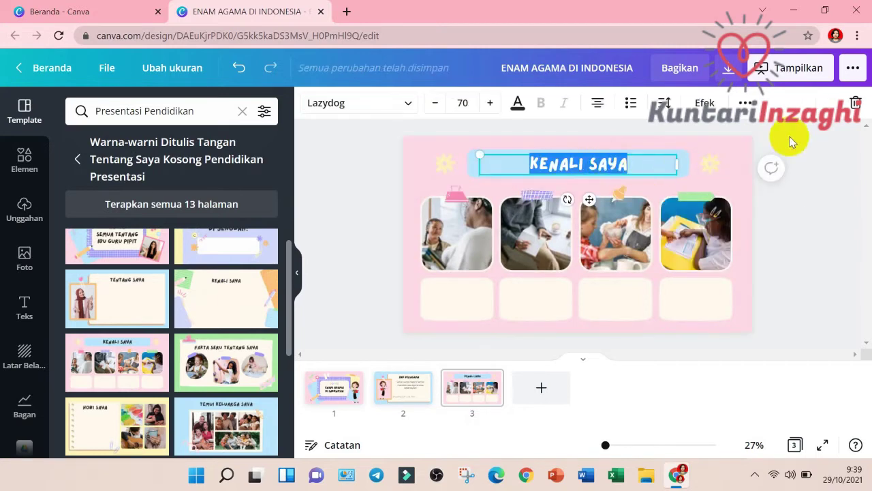
{"action": "type", "text": "6"}
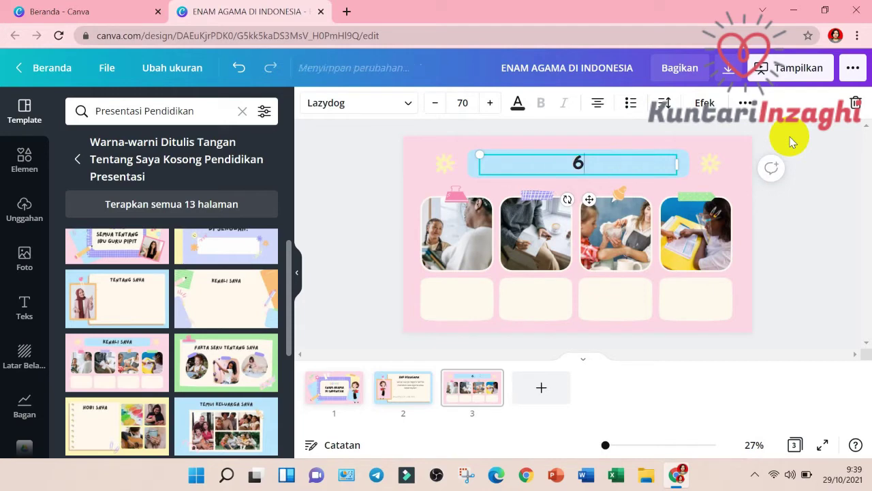
{"action": "type", "text": " AGA"}
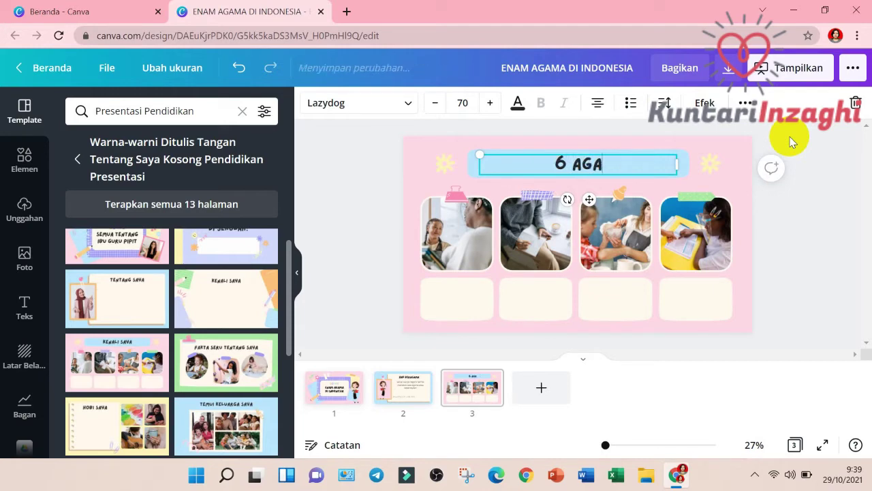
{"action": "type", "text": "MA"}
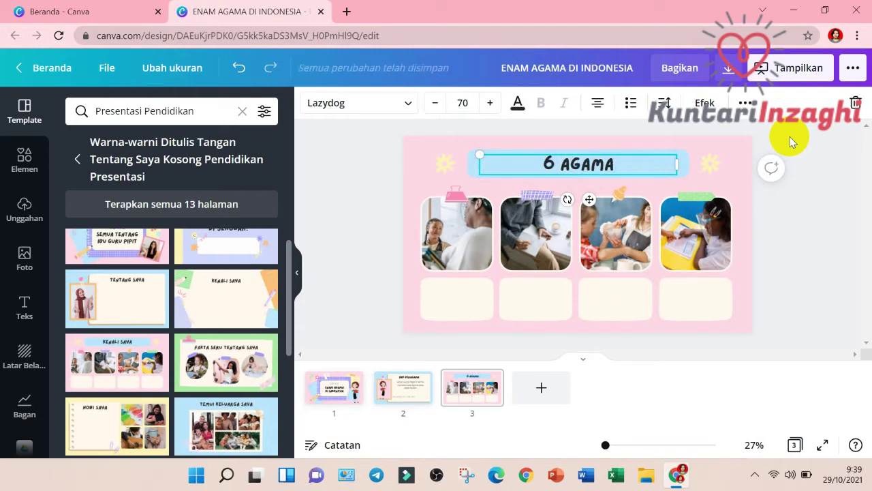
{"action": "left_click", "coordinate": [819, 221]}
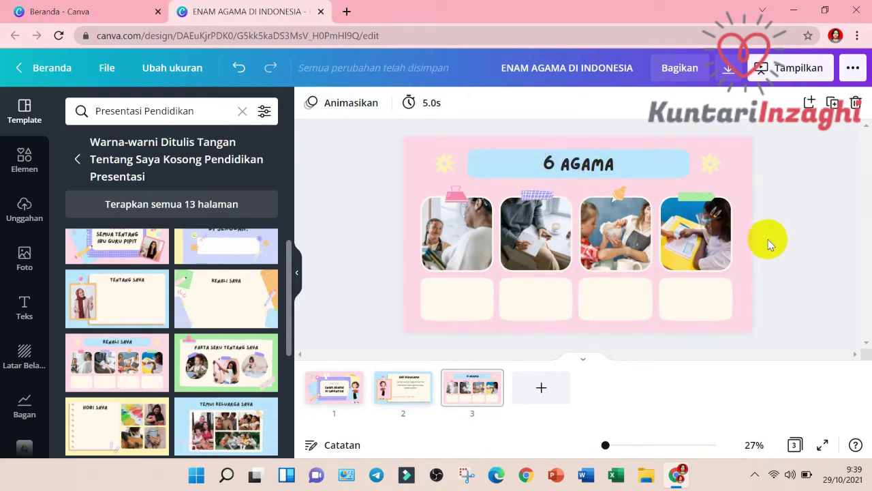
Shrink the four photo frames on the third slide and shift them into a compact row below the title.
{"action": "left_click", "coordinate": [487, 257]}
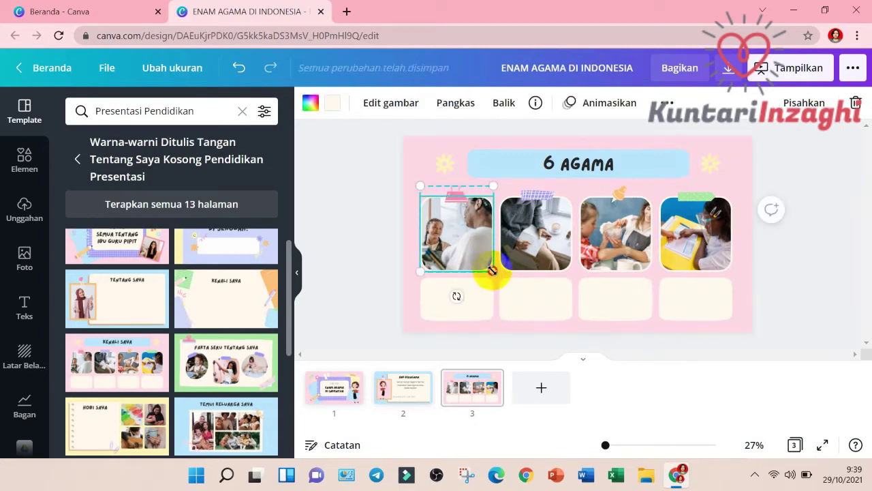
{"action": "left_click_drag", "start_coordinate": [492, 270], "coordinate": [453, 229]}
{"action": "left_click", "coordinate": [559, 262]}
{"action": "left_click_drag", "start_coordinate": [570, 268], "coordinate": [519, 229]}
{"action": "left_click", "coordinate": [626, 251]}
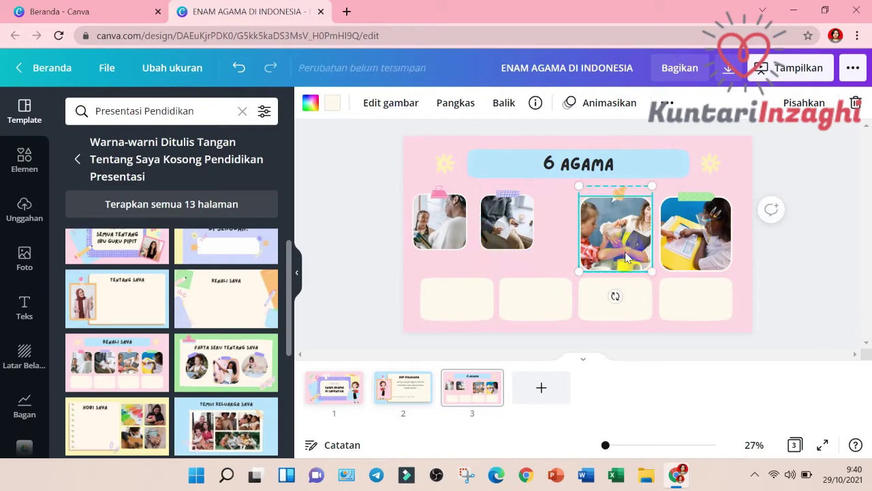
{"action": "left_click_drag", "start_coordinate": [637, 257], "coordinate": [584, 235]}
{"action": "left_click", "coordinate": [716, 259]}
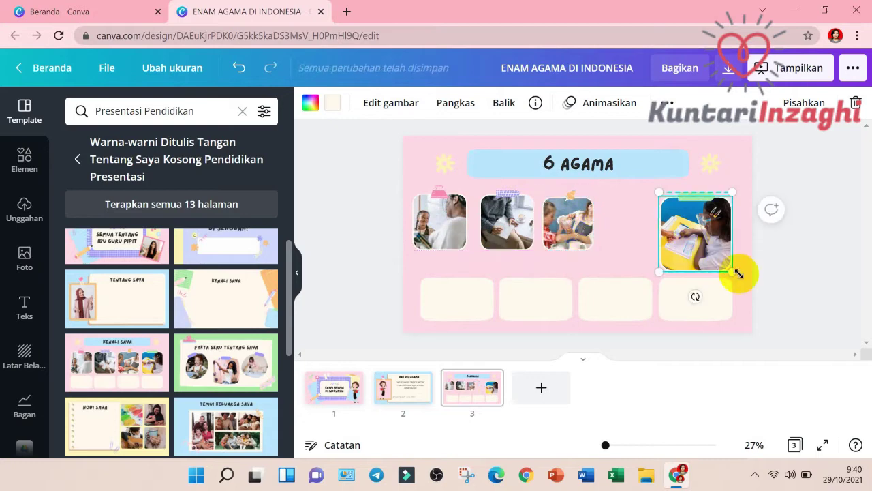
{"action": "left_click_drag", "start_coordinate": [732, 270], "coordinate": [644, 226]}
Slightly enlarge the third photo frame and adjust the positions of the frames to even out the row's spacing.
{"action": "left_click", "coordinate": [568, 223]}
{"action": "left_click_drag", "start_coordinate": [592, 198], "coordinate": [597, 192]}
{"action": "left_click", "coordinate": [625, 225]}
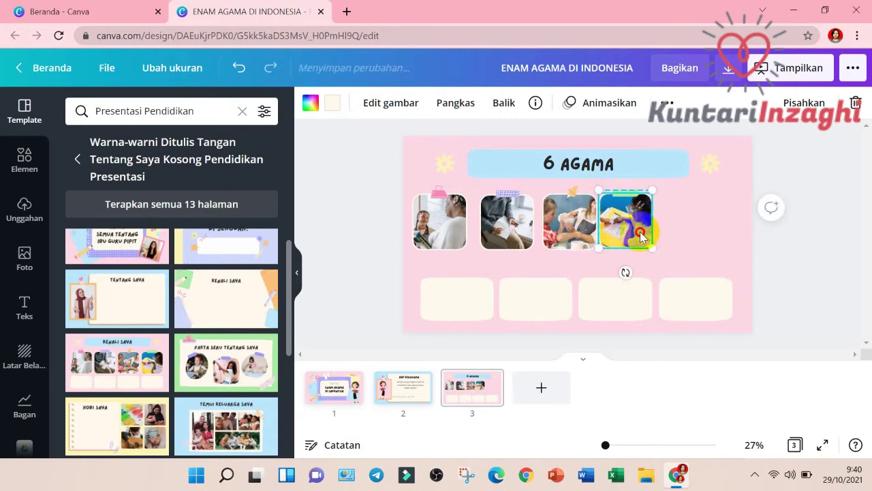
{"action": "left_click_drag", "start_coordinate": [633, 232], "coordinate": [641, 233]}
{"action": "left_click", "coordinate": [691, 234]}
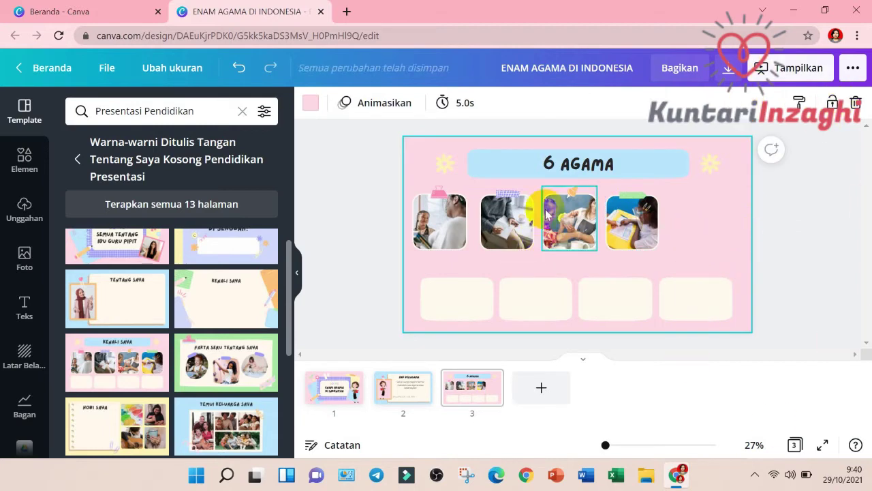
{"action": "left_click", "coordinate": [504, 235]}
{"action": "left_click", "coordinate": [504, 235]}
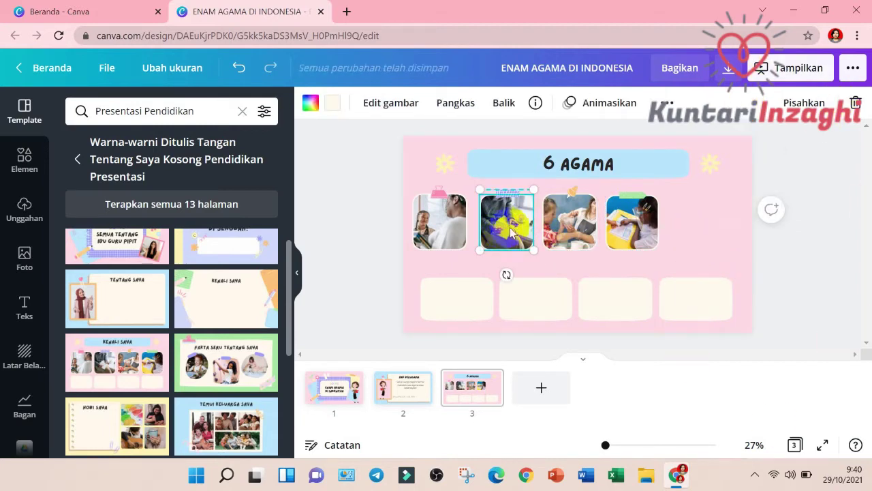
{"action": "left_click", "coordinate": [576, 225]}
Duplicate the first photo frame, place the copy at the end of the row as the fifth photo, and tighten the spacing between frames.
{"action": "left_click", "coordinate": [447, 232]}
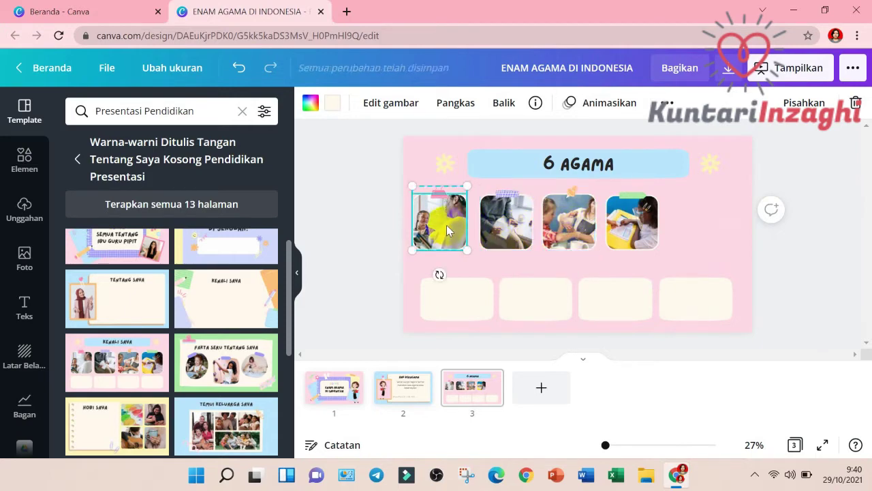
{"action": "key", "text": "ctrl+d"}
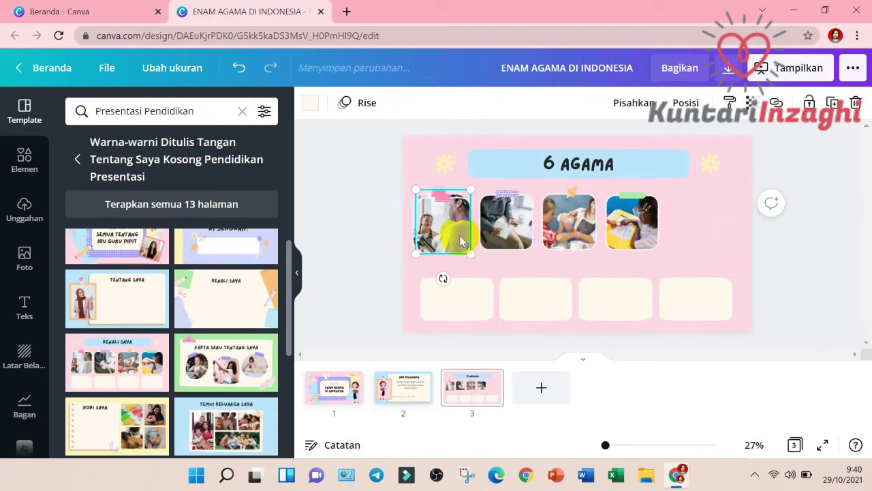
{"action": "left_click_drag", "start_coordinate": [473, 236], "coordinate": [697, 229]}
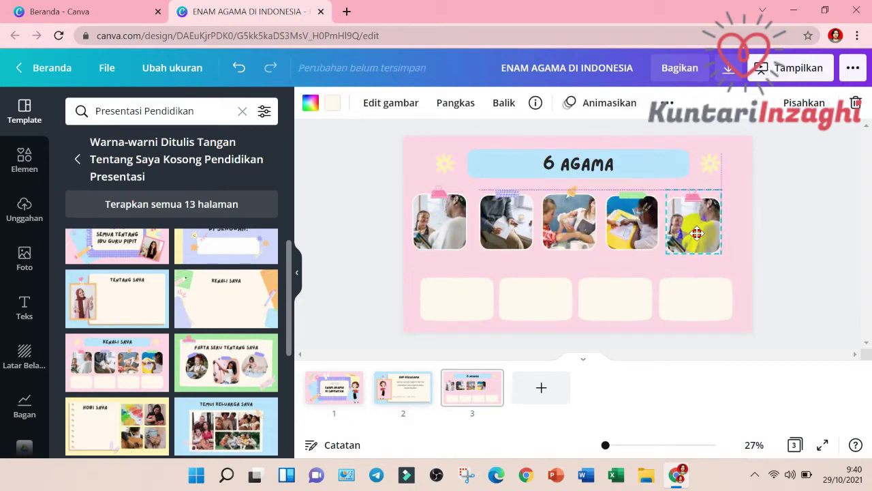
{"action": "left_click", "coordinate": [720, 242]}
{"action": "left_click", "coordinate": [509, 236]}
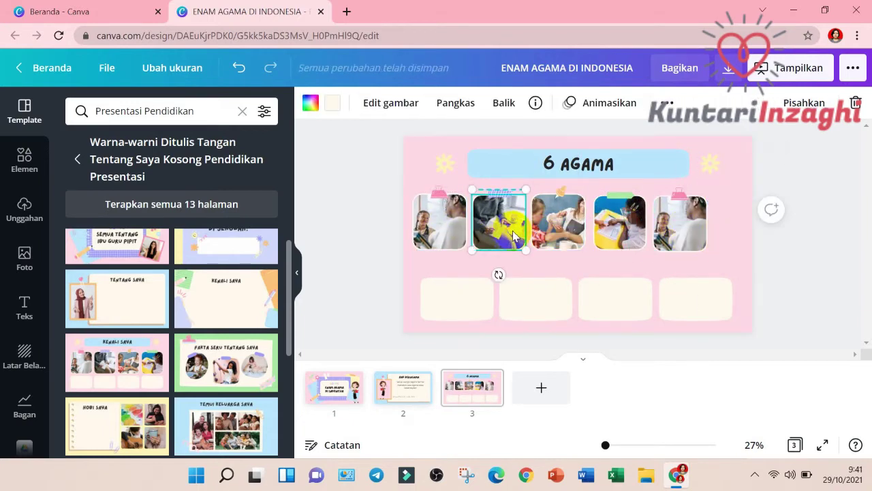
Duplicate the second photo frame as the sixth photo at the end of the row and even out the row's spacing.
{"action": "mouse_move", "coordinate": [513, 235]}
{"action": "left_mouse_down"}
{"action": "mouse_move", "coordinate": [725, 232]}
{"action": "mouse_move", "coordinate": [440, 228]}
{"action": "mouse_move", "coordinate": [501, 229]}
{"action": "left_mouse_up"}
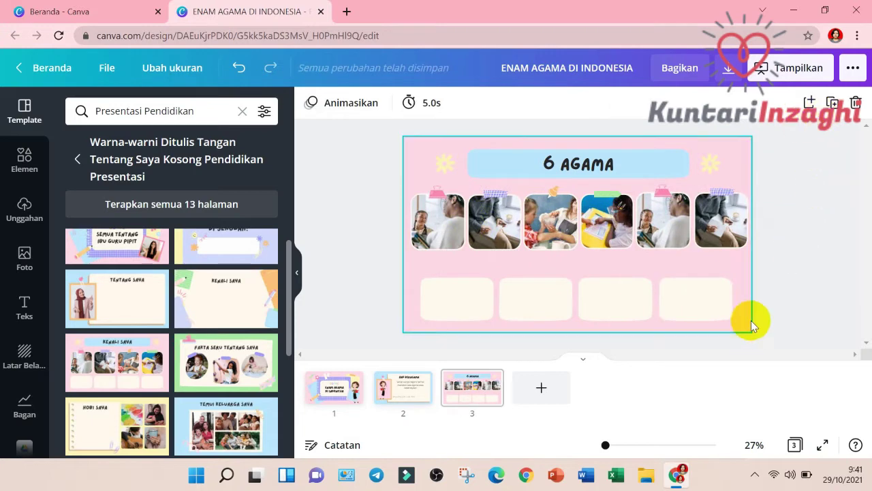
Narrow the first blank caption box to about one photo's width, move it under the first photo, and delete the other three boxes.
{"action": "mouse_move", "coordinate": [477, 298]}
{"action": "left_mouse_down"}
{"action": "mouse_move", "coordinate": [463, 298]}
{"action": "mouse_move", "coordinate": [464, 289]}
{"action": "mouse_move", "coordinate": [451, 307]}
{"action": "mouse_move", "coordinate": [497, 293]}
{"action": "mouse_move", "coordinate": [467, 287]}
{"action": "left_mouse_up"}
{"action": "left_click", "coordinate": [541, 296]}
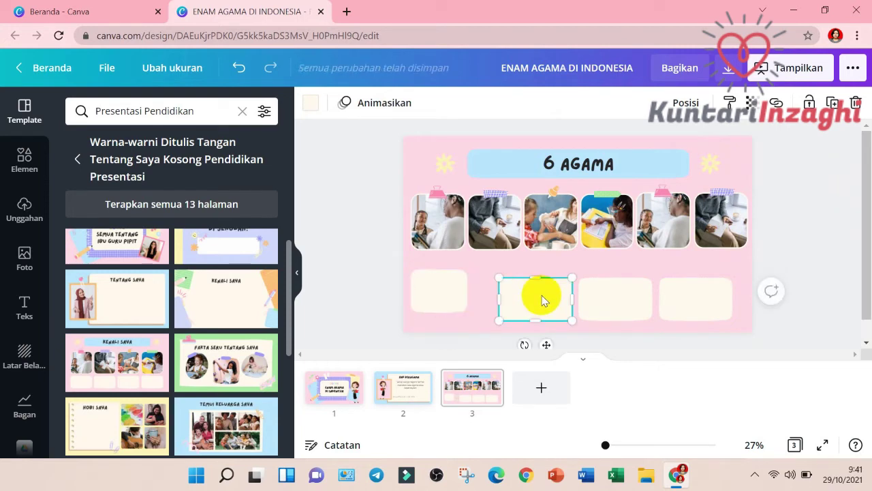
{"action": "key", "text": "Delete"}
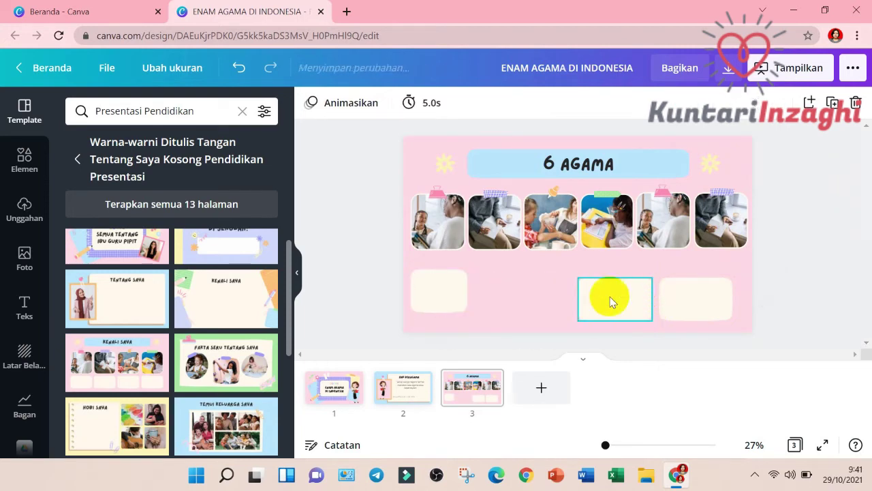
{"action": "left_click", "coordinate": [616, 298]}
{"action": "key", "text": "Delete"}
{"action": "left_click", "coordinate": [666, 298]}
{"action": "key", "text": "Delete"}
Trim the remaining caption box's width slightly and duplicate it into an evenly spaced row of six boxes under the photos.
{"action": "left_click", "coordinate": [462, 278]}
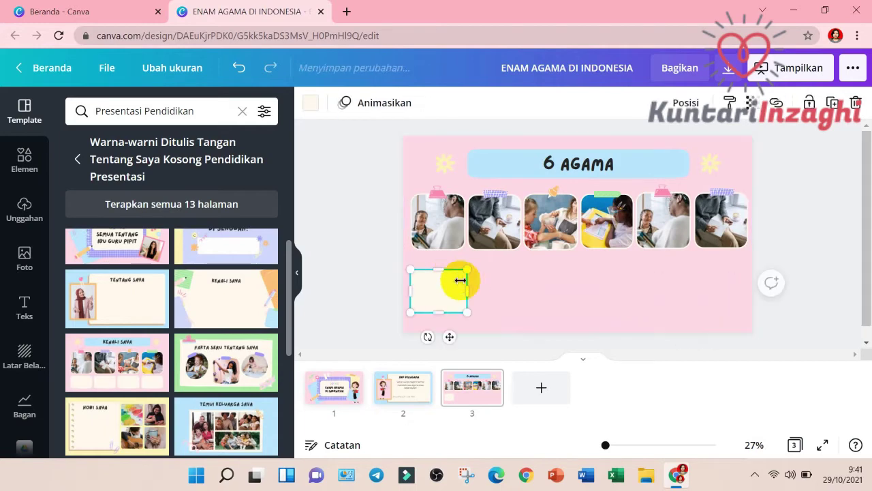
{"action": "left_click_drag", "start_coordinate": [472, 290], "coordinate": [466, 290]}
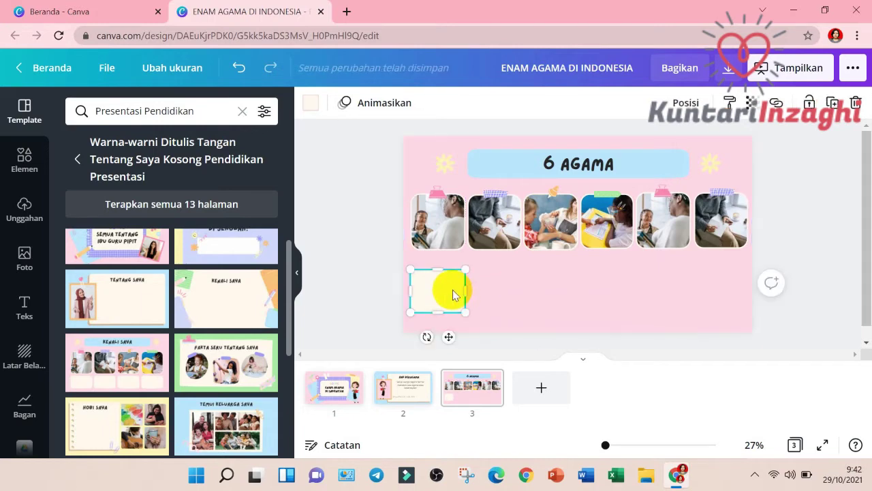
{"action": "left_click", "coordinate": [515, 294]}
{"action": "left_click_drag", "start_coordinate": [450, 299], "coordinate": [554, 285]}
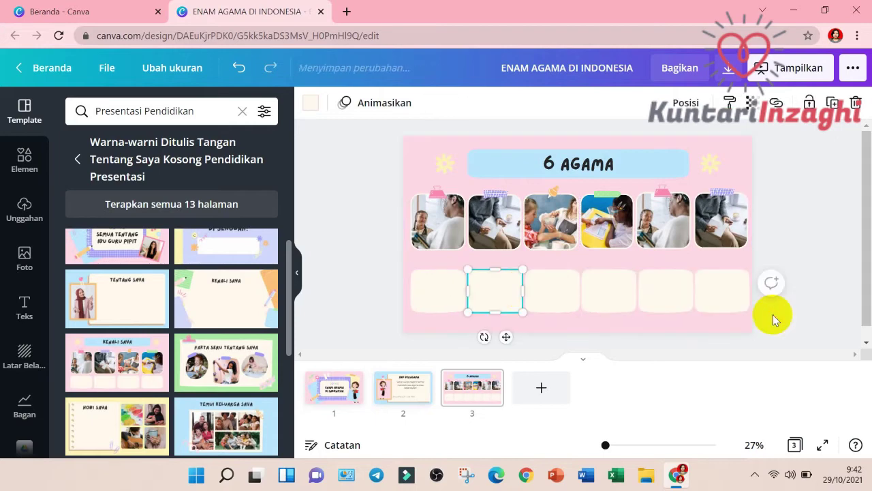
{"action": "left_click", "coordinate": [768, 316]}
{"action": "left_click", "coordinate": [559, 290]}
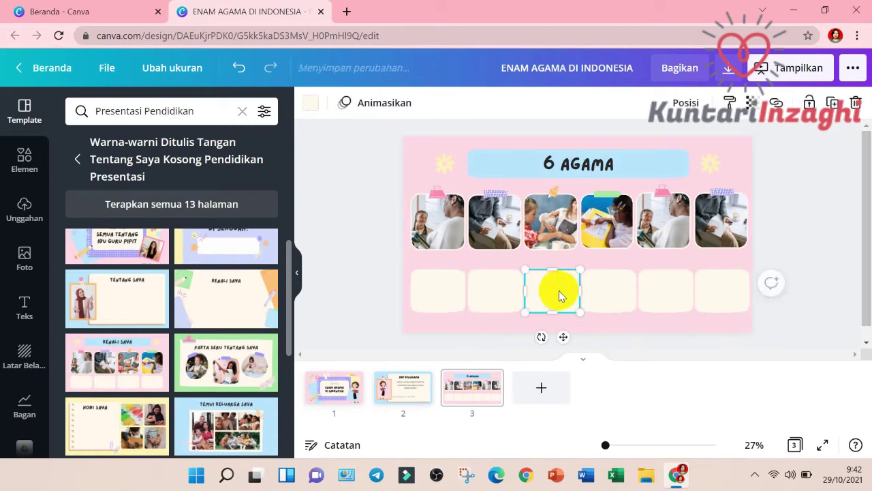
{"action": "left_click", "coordinate": [790, 318]}
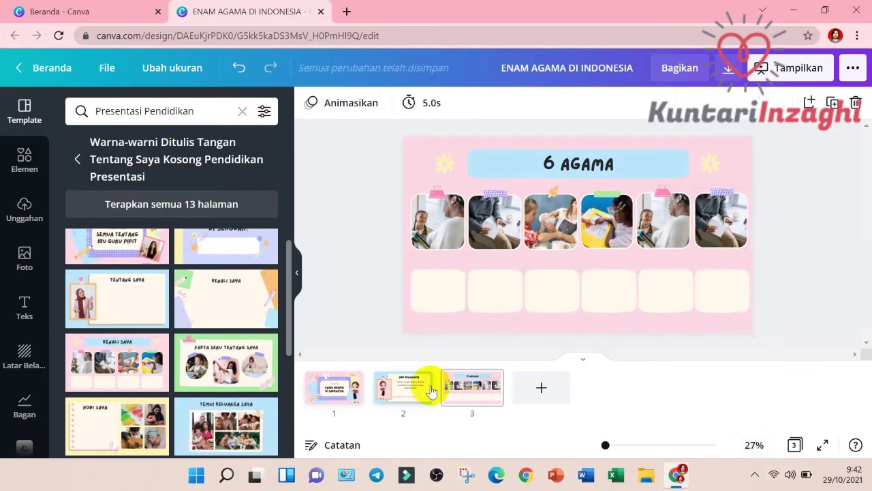
Add a body text reading "Islam" near the first caption box.
{"action": "left_click", "coordinate": [22, 301]}
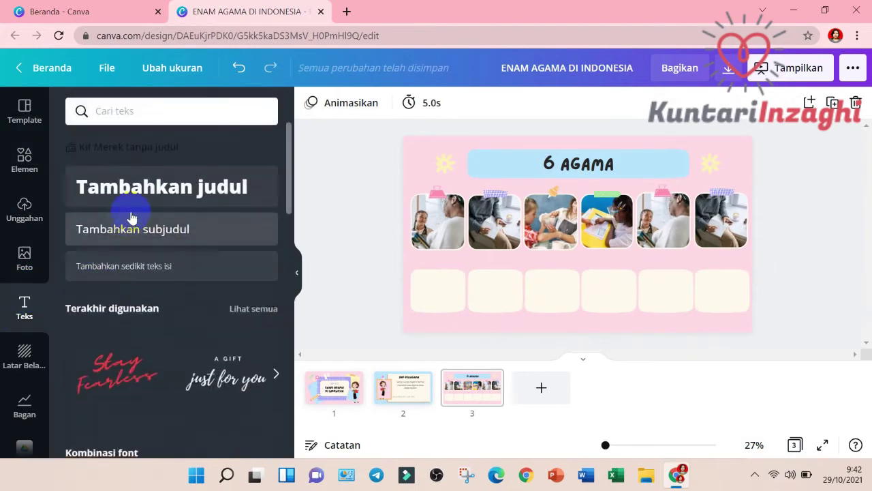
{"action": "left_click", "coordinate": [131, 274]}
{"action": "left_click", "coordinate": [143, 267]}
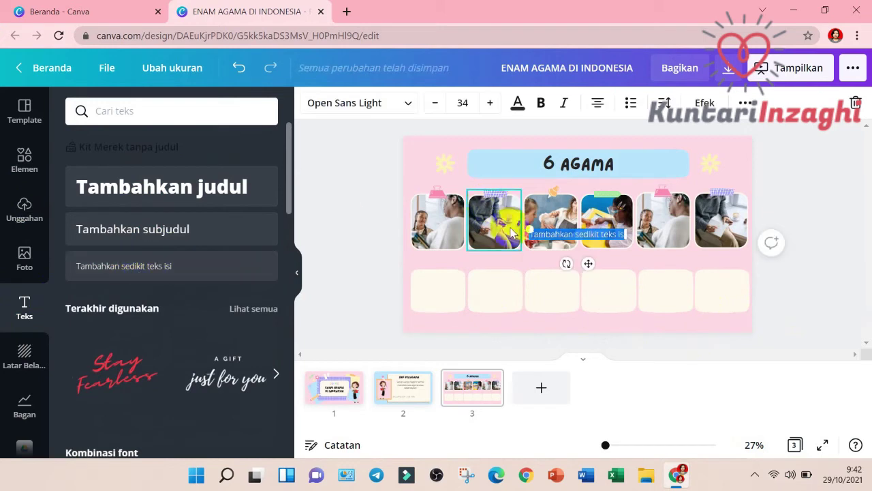
{"action": "double_click", "coordinate": [599, 235]}
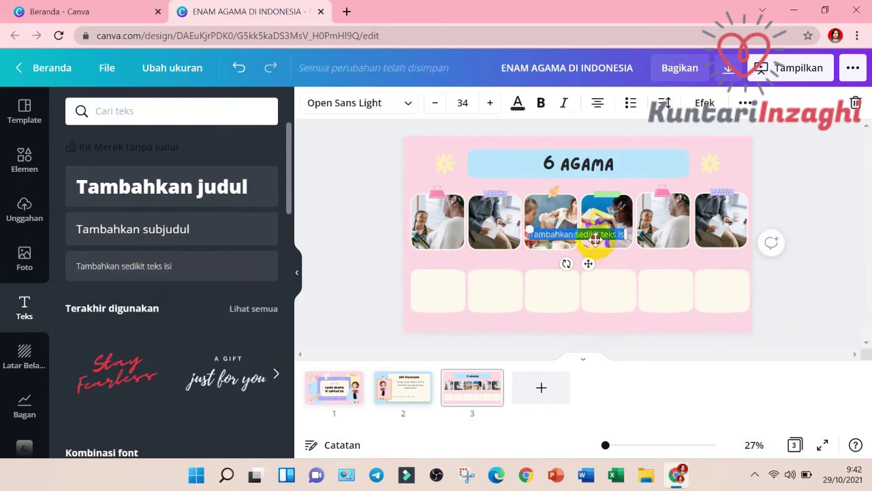
{"action": "left_click_drag", "start_coordinate": [595, 239], "coordinate": [481, 297]}
{"action": "type", "text": "Islam"}
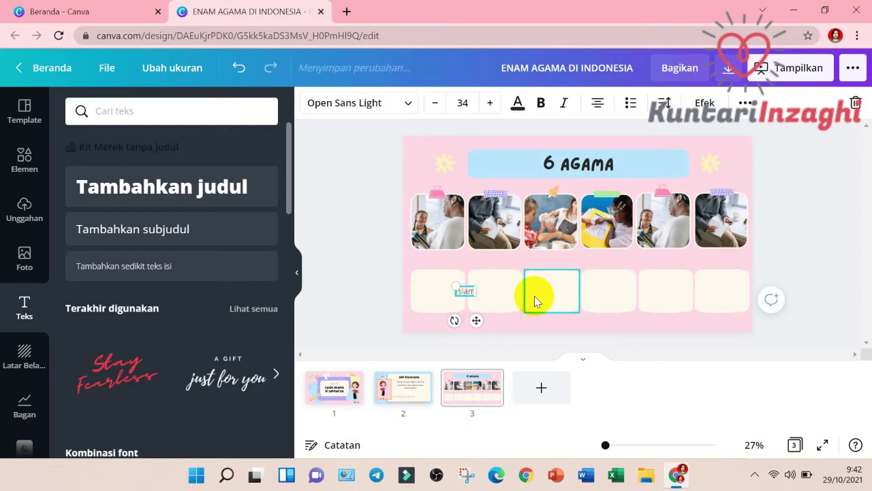
Move the "Islam" label inside the first caption box.
{"action": "left_click", "coordinate": [491, 263]}
{"action": "left_click", "coordinate": [462, 300]}
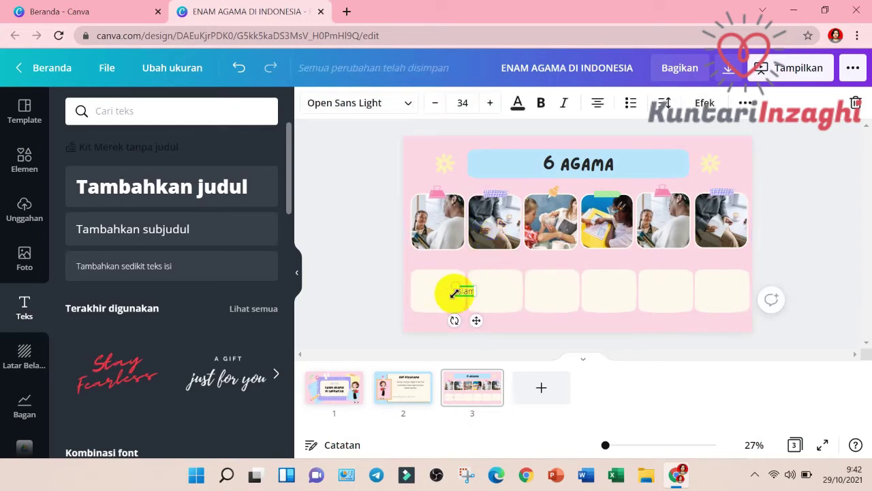
{"action": "left_click", "coordinate": [461, 295]}
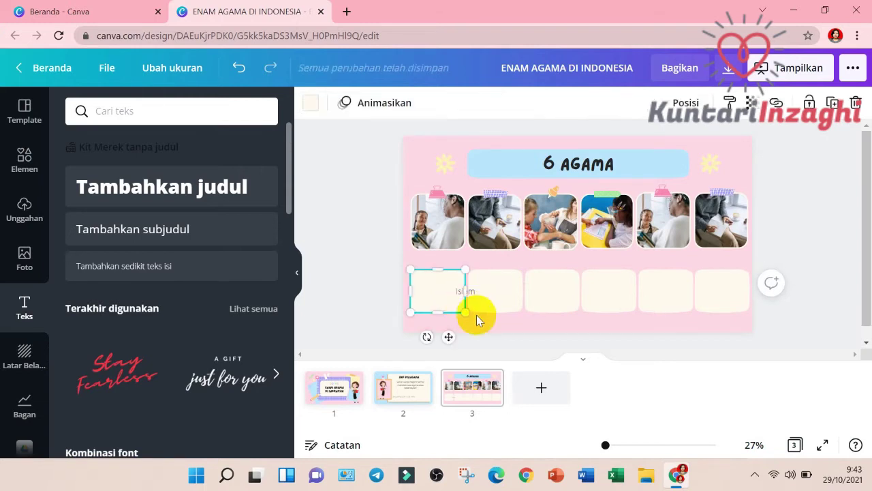
{"action": "left_click", "coordinate": [478, 314]}
{"action": "left_click_drag", "start_coordinate": [464, 293], "coordinate": [433, 289]}
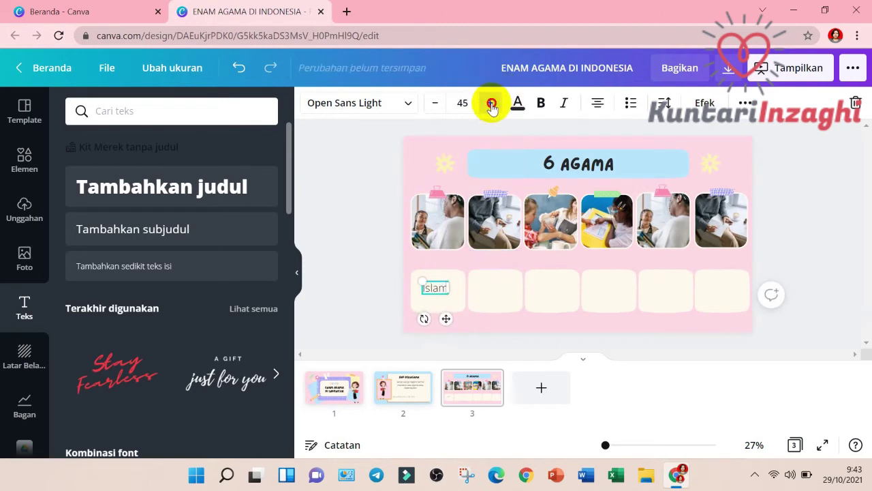
Increase the "Islam" label's font size to 60.
{"action": "left_click", "coordinate": [490, 104]}
{"action": "left_click", "coordinate": [491, 103]}
{"action": "left_click", "coordinate": [490, 104]}
{"action": "left_click", "coordinate": [491, 104]}
{"action": "left_click", "coordinate": [491, 104]}
{"action": "left_click", "coordinate": [490, 104]}
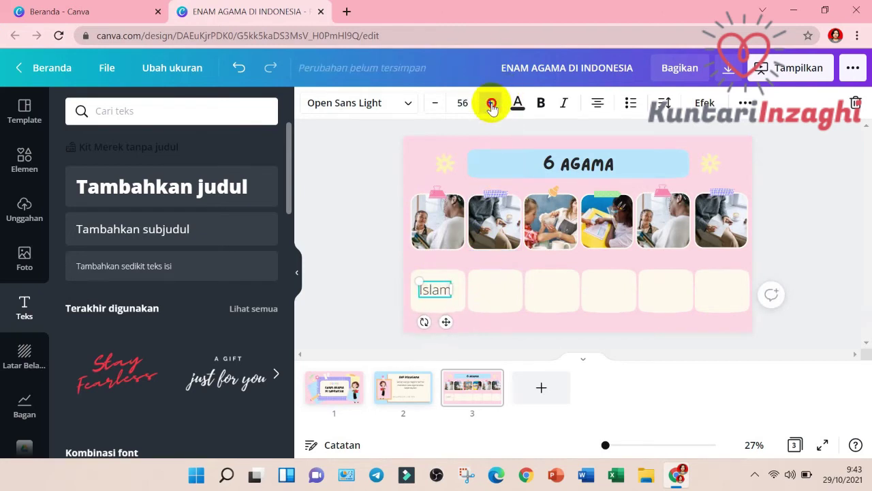
{"action": "left_click", "coordinate": [491, 103]}
{"action": "left_click", "coordinate": [491, 322]}
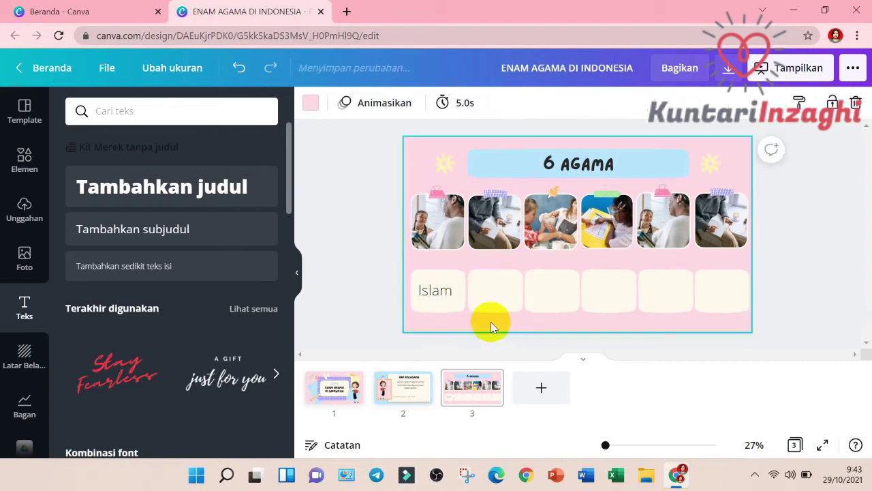
Duplicate the "Islam" label into the second caption box and change the copy's text to "Kristen".
{"action": "left_click", "coordinate": [437, 298]}
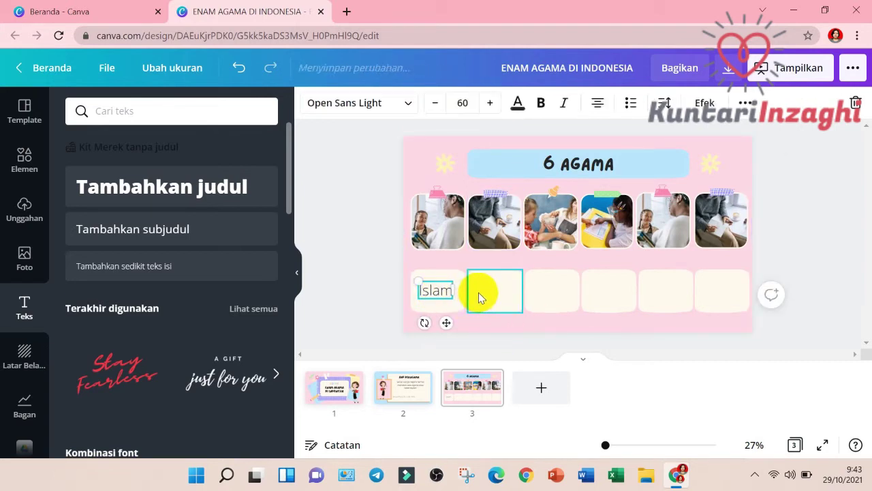
{"action": "left_click", "coordinate": [473, 321]}
{"action": "left_click", "coordinate": [438, 293]}
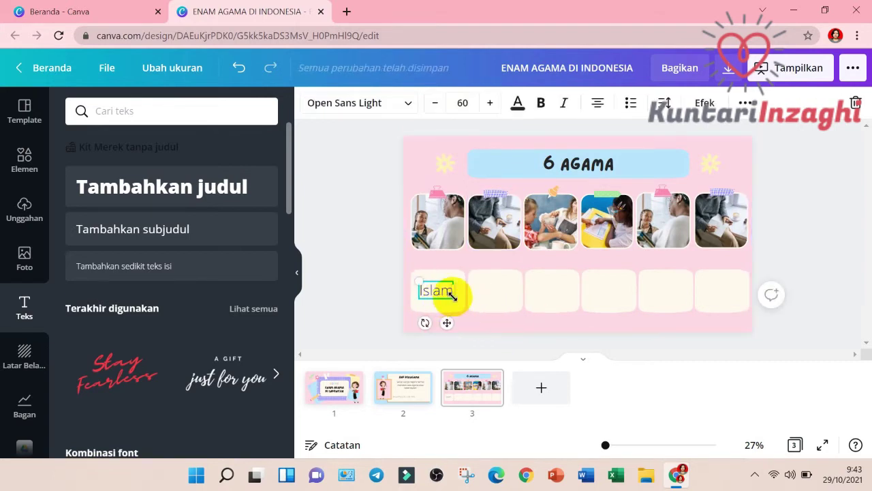
{"action": "left_click_drag", "start_coordinate": [452, 295], "coordinate": [498, 301]}
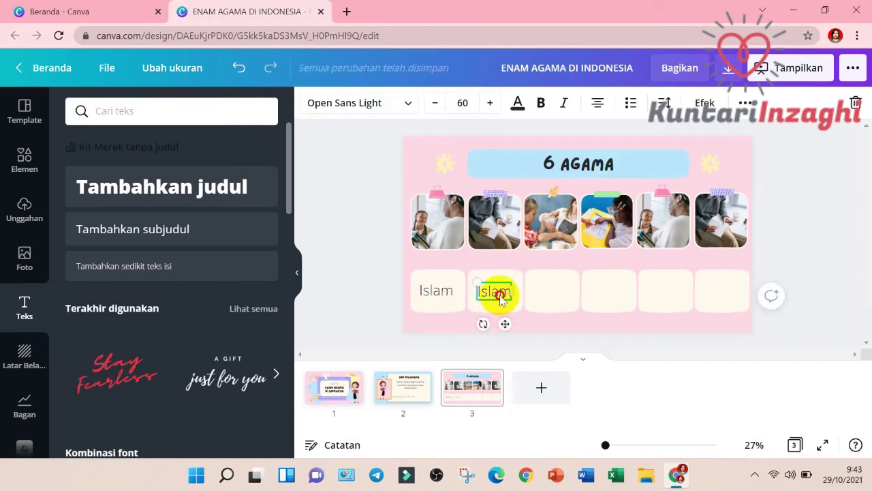
{"action": "type", "text": "Kristen"}
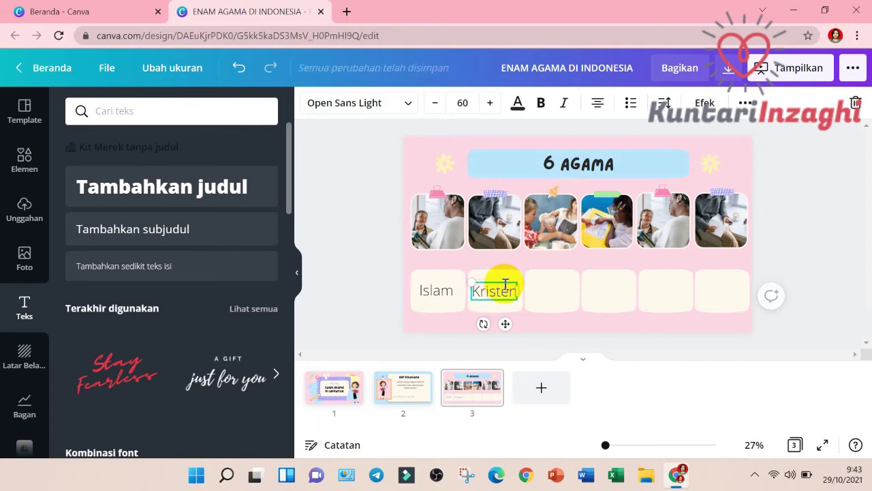
{"action": "left_click", "coordinate": [539, 331]}
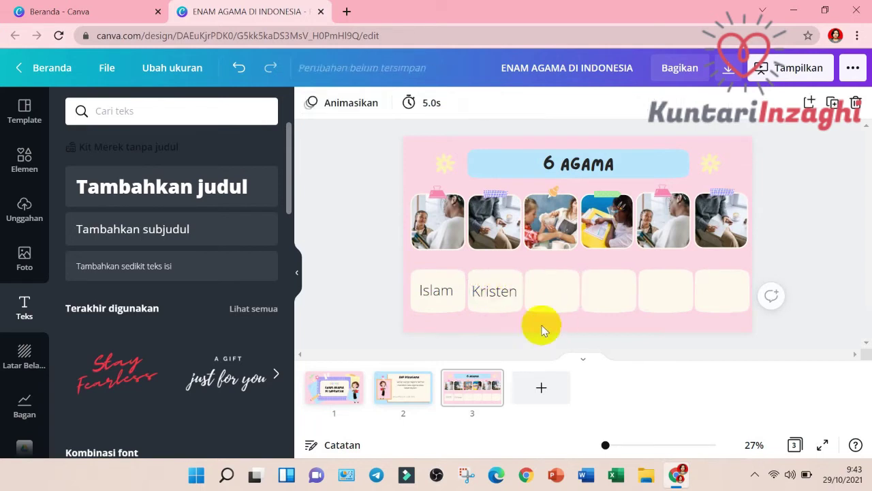
Duplicate the label into the remaining four caption boxes with the texts "katolik", "Hindu", "Buddha" and "Konghucu".
{"action": "left_click", "coordinate": [502, 300]}
{"action": "left_click_drag", "start_coordinate": [501, 298], "coordinate": [543, 294]}
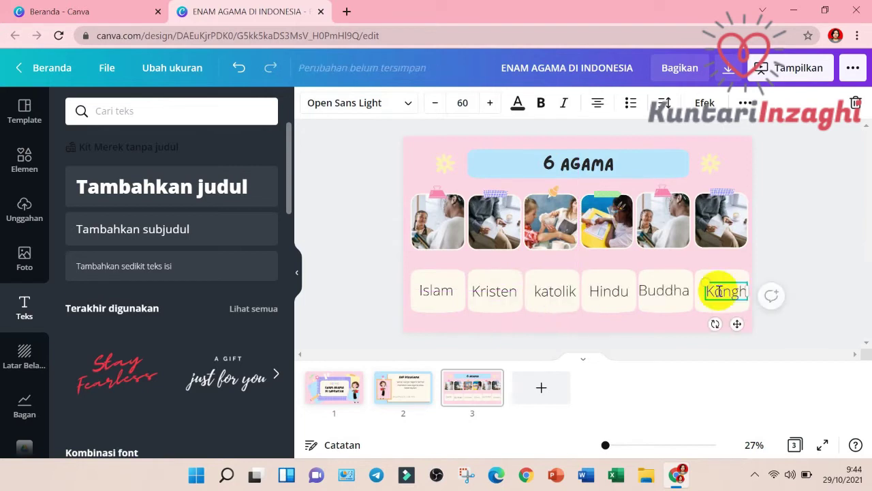
{"action": "left_click", "coordinate": [779, 321]}
Reduce the "Konghucu" label's font size to 44, and position it and the "Buddha" label neatly inside their boxes.
{"action": "left_click", "coordinate": [438, 103]}
{"action": "left_click", "coordinate": [437, 104]}
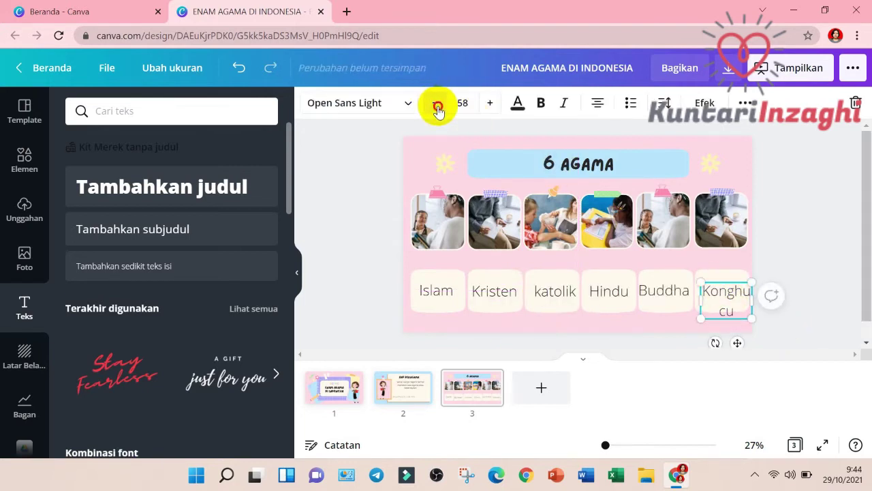
{"action": "left_click", "coordinate": [438, 108]}
{"action": "left_click", "coordinate": [438, 108]}
{"action": "left_click", "coordinate": [437, 107]}
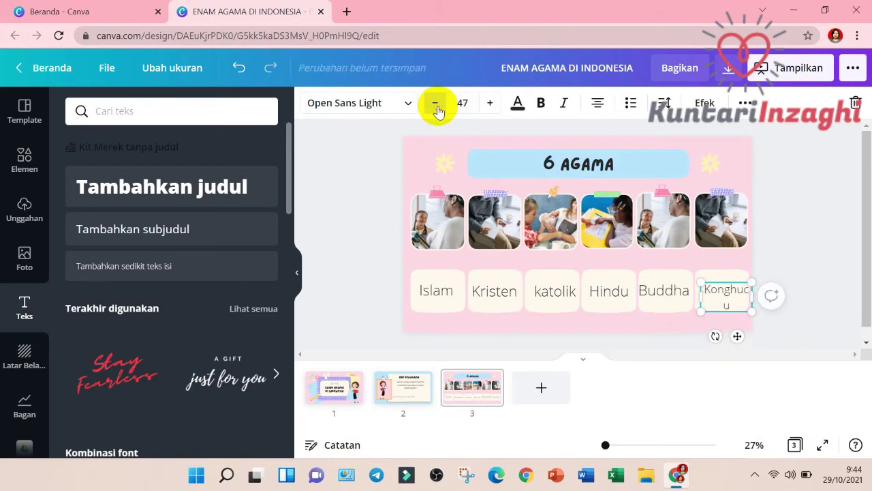
{"action": "left_click", "coordinate": [436, 109]}
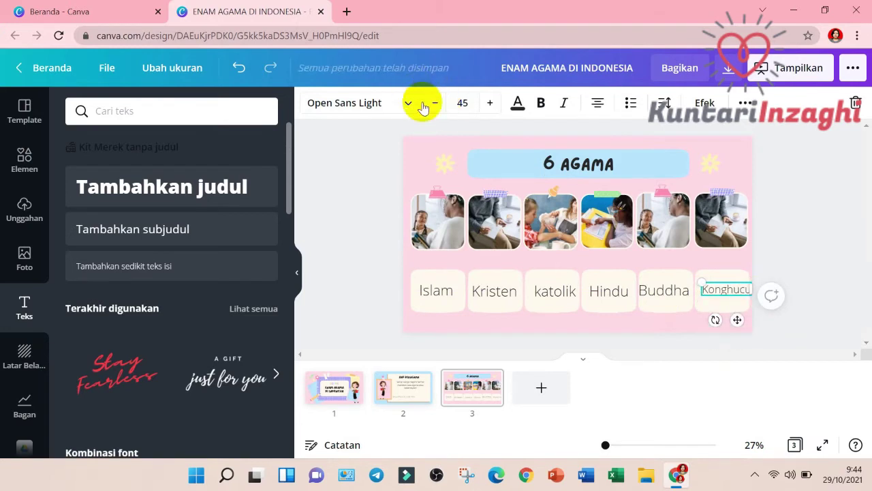
{"action": "left_click", "coordinate": [778, 334]}
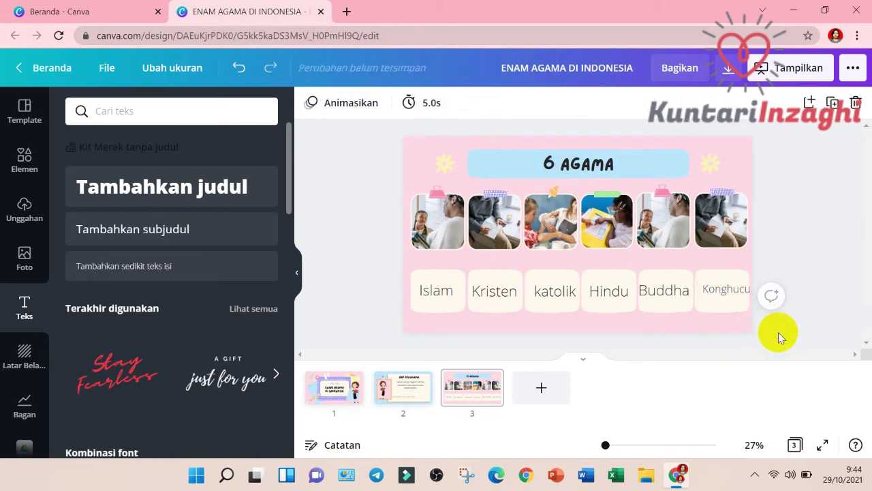
{"action": "left_click", "coordinate": [731, 299]}
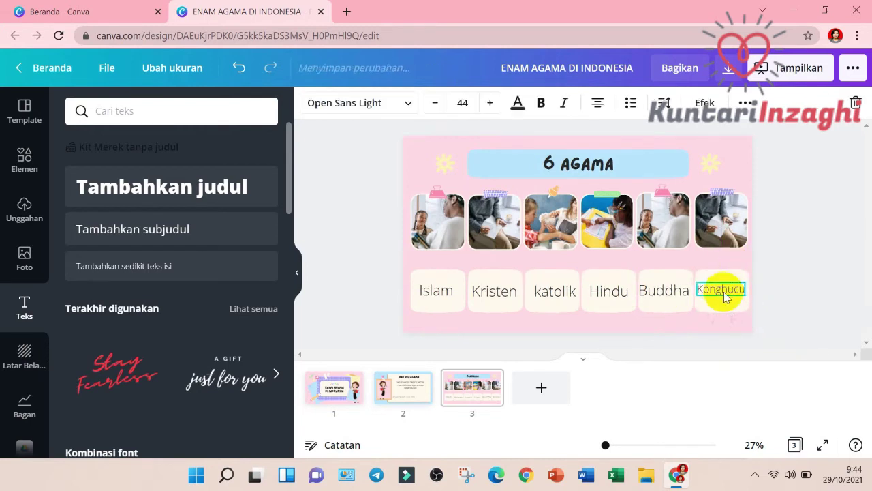
{"action": "left_click", "coordinate": [665, 299], "text": "shift"}
{"action": "left_click", "coordinate": [611, 179]}
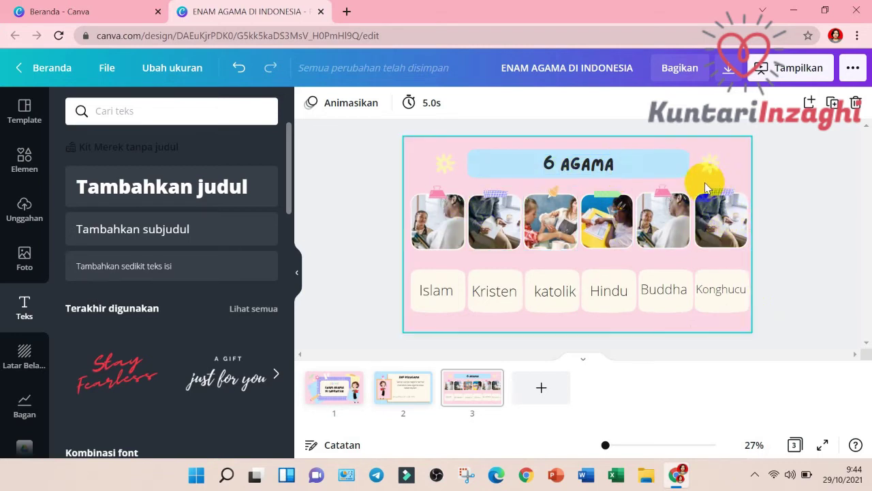
Search the elements library for "islam".
{"action": "left_click", "coordinate": [436, 229]}
{"action": "left_click", "coordinate": [33, 123]}
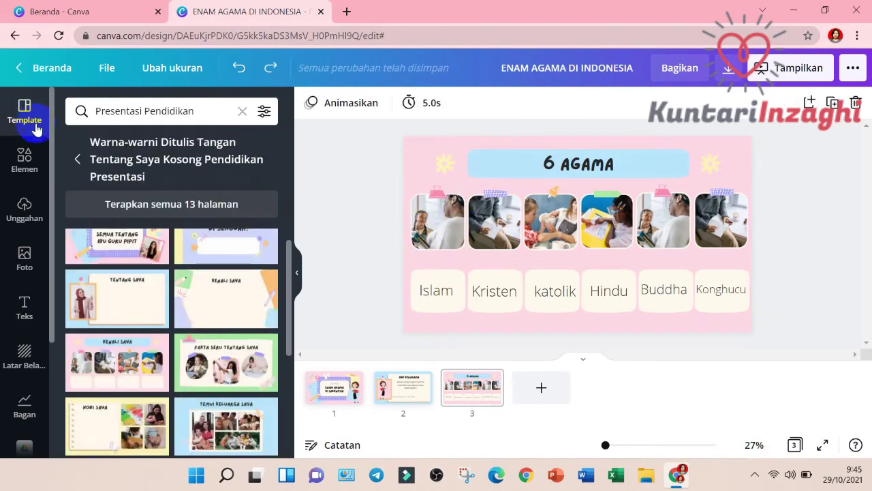
{"action": "left_click", "coordinate": [27, 164]}
{"action": "left_click", "coordinate": [155, 111]}
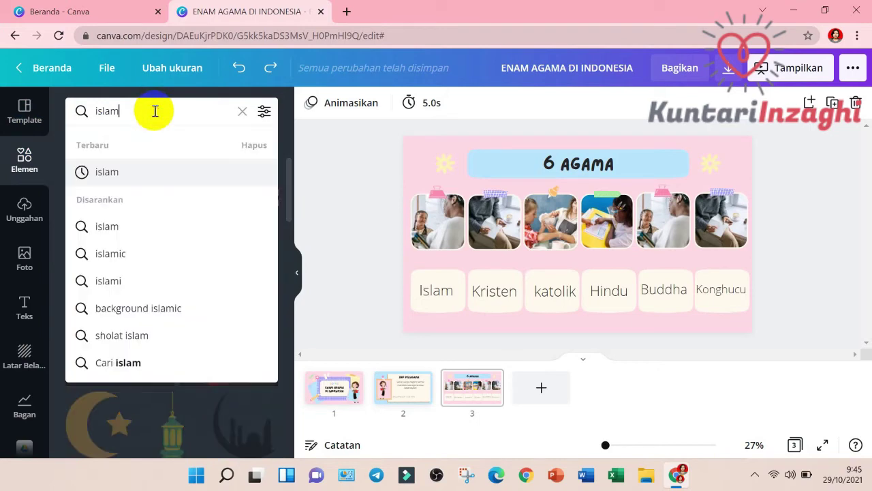
{"action": "left_click", "coordinate": [127, 173]}
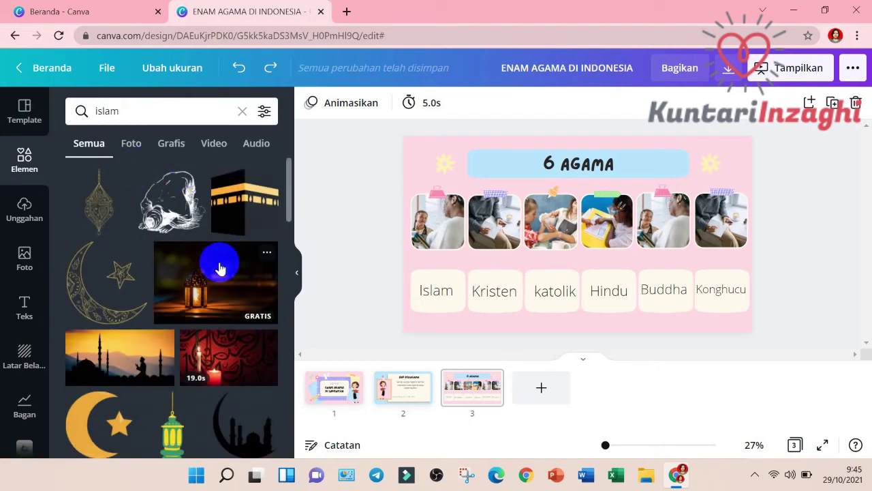
Fill the first photo frame with the sunset photo of a mosque and a praying figure.
{"action": "scroll", "coordinate": [219, 268], "scroll_direction": "down", "scroll_amount": 2}
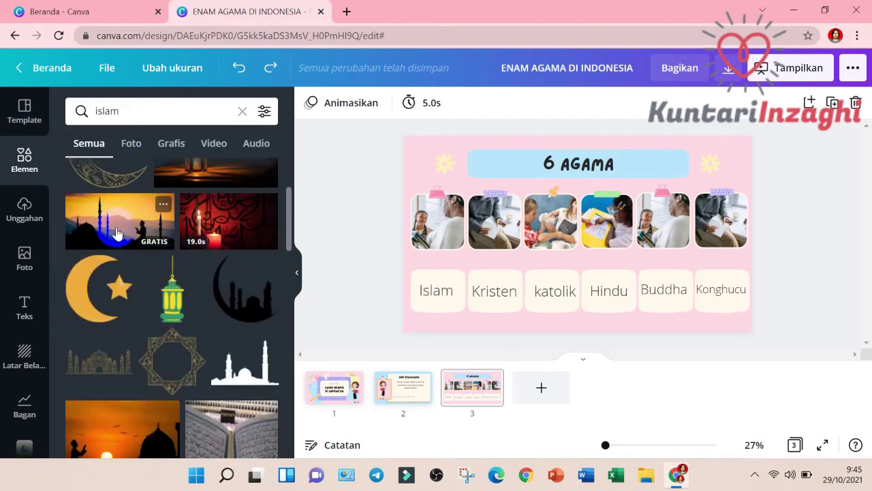
{"action": "left_click", "coordinate": [115, 234]}
{"action": "left_click_drag", "start_coordinate": [603, 271], "coordinate": [627, 273]}
{"action": "left_click_drag", "start_coordinate": [421, 158], "coordinate": [416, 234]}
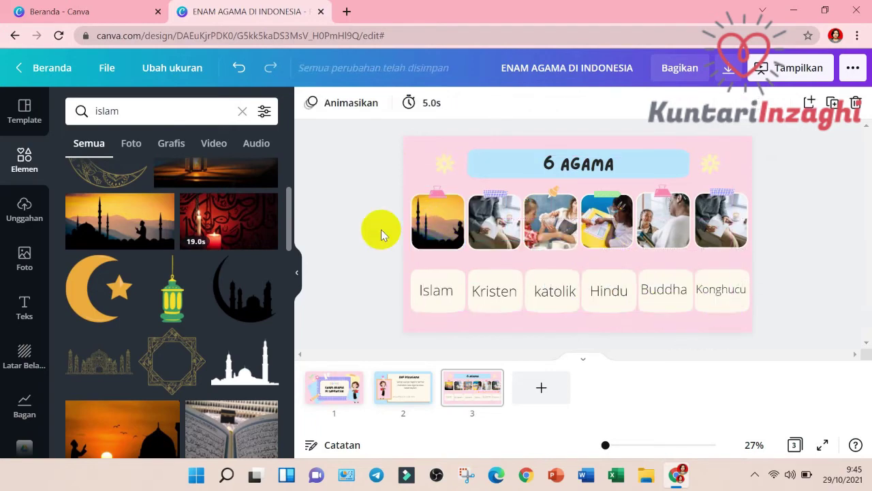
Search the elements library for "kristen" and fill the second photo frame with the photo of a man praying among church pews.
{"action": "left_click", "coordinate": [162, 112]}
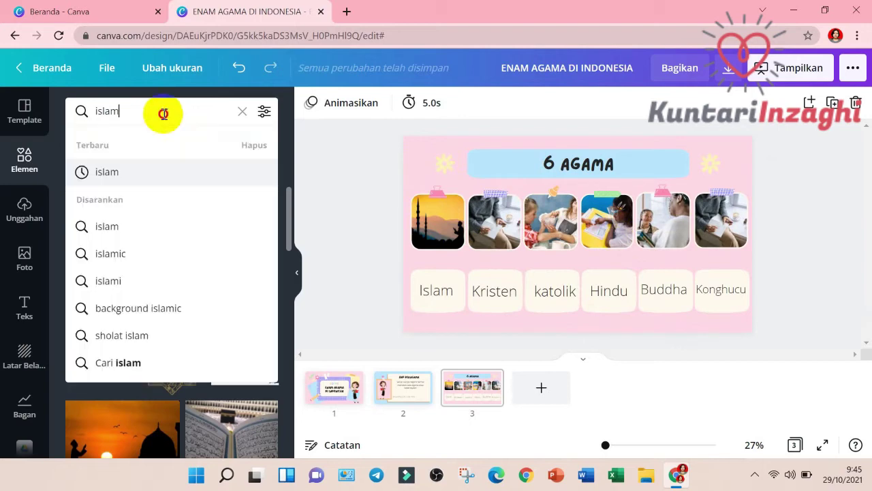
{"action": "type", "text": "kristen"}
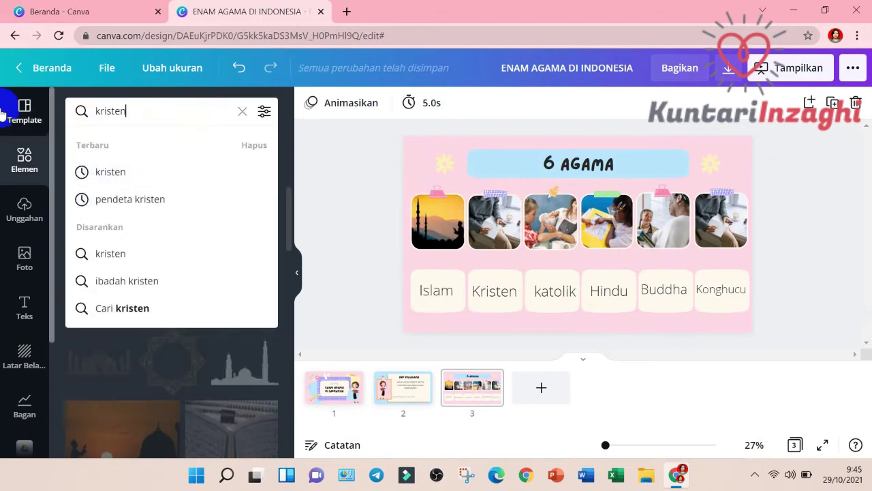
{"action": "key", "text": "Return"}
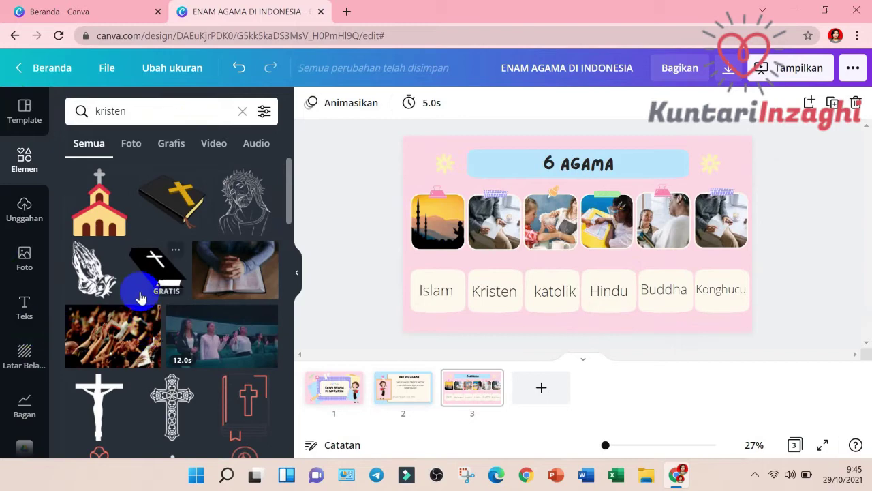
{"action": "scroll", "coordinate": [151, 298], "scroll_direction": "down", "scroll_amount": 3}
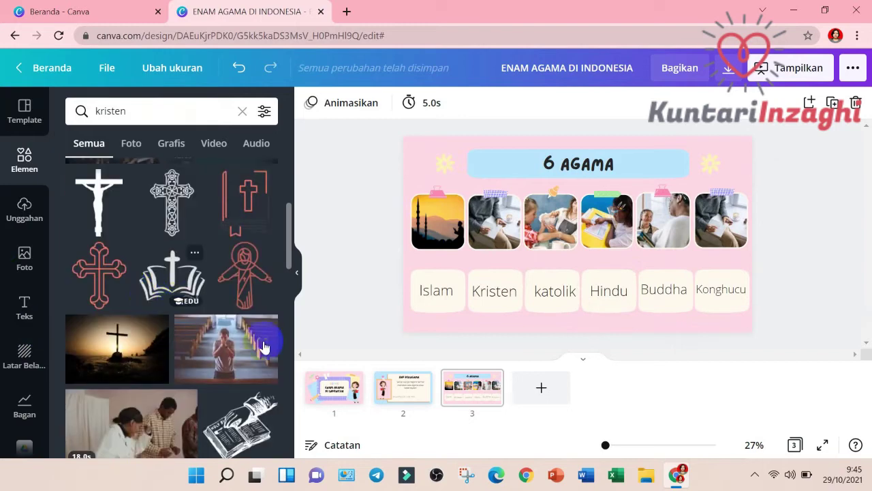
{"action": "left_click", "coordinate": [231, 355]}
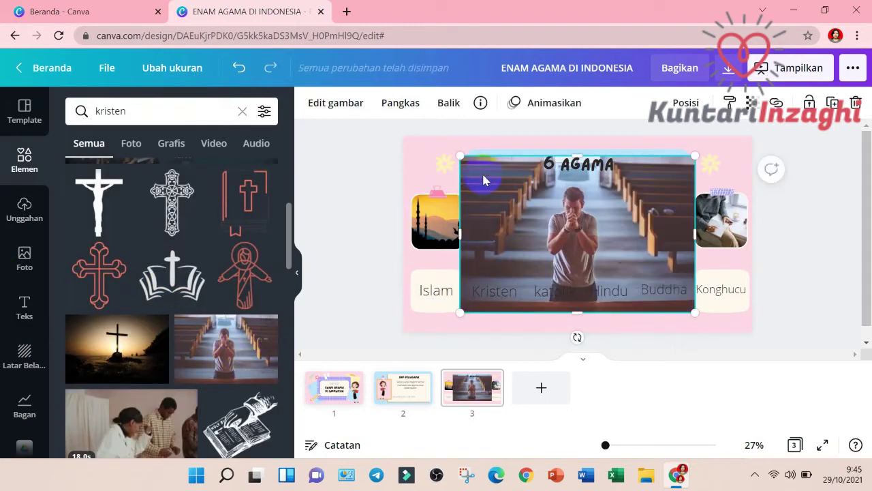
{"action": "left_click_drag", "start_coordinate": [461, 156], "coordinate": [557, 220]}
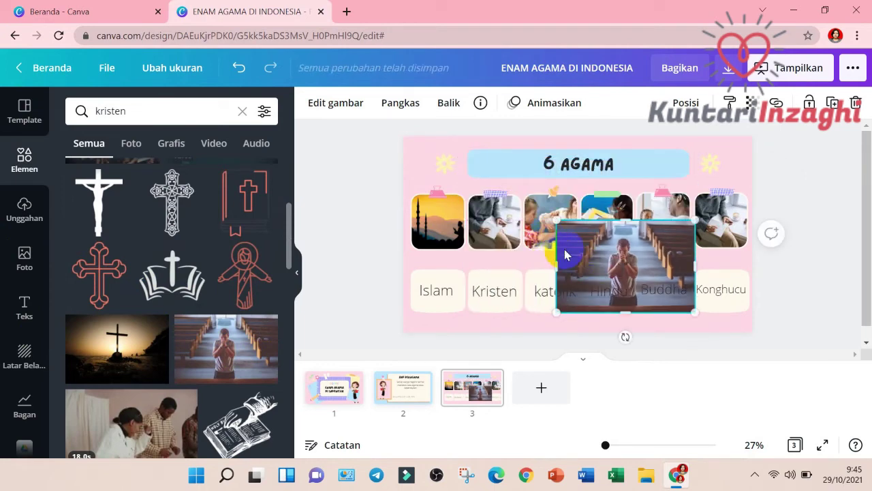
{"action": "left_click_drag", "start_coordinate": [565, 254], "coordinate": [550, 223]}
Search the elements library for "katolik" and fill the third photo frame with the dark photo of a haloed statue.
{"action": "left_click", "coordinate": [132, 109]}
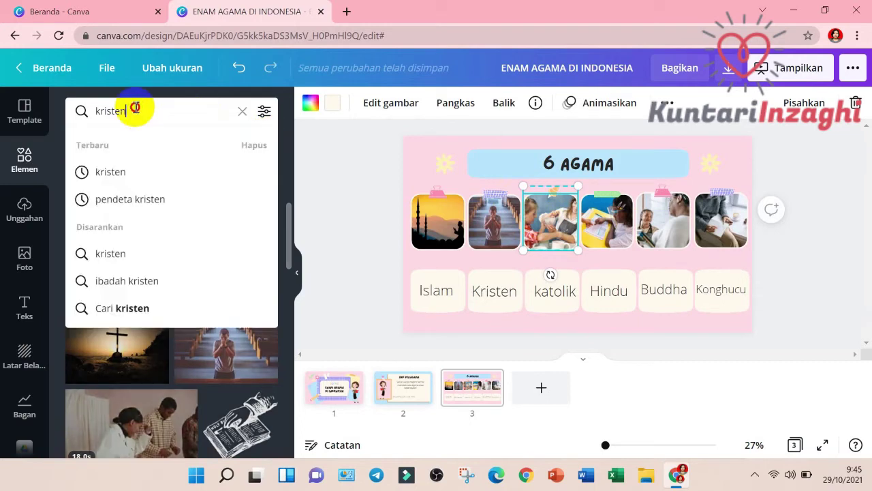
{"action": "double_click", "coordinate": [132, 111]}
{"action": "type", "text": "katolik"}
{"action": "key", "text": "Return"}
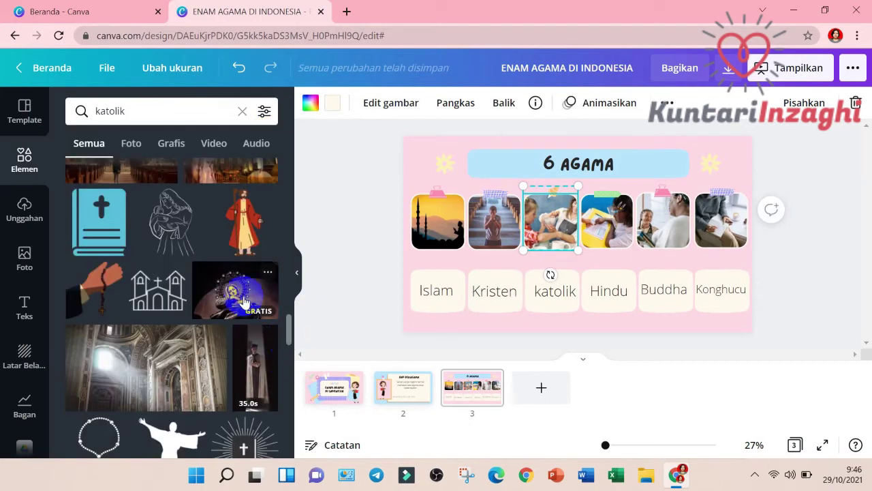
{"action": "left_click_drag", "start_coordinate": [235, 294], "coordinate": [549, 229]}
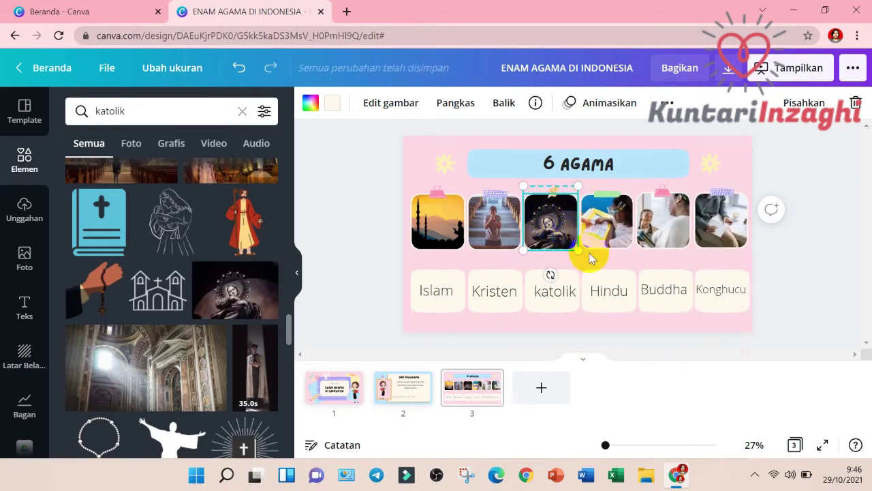
Search the elements library for "hindu" and fill the fourth photo frame with the photo of a golden flute-playing deity statue.
{"action": "left_click", "coordinate": [111, 111]}
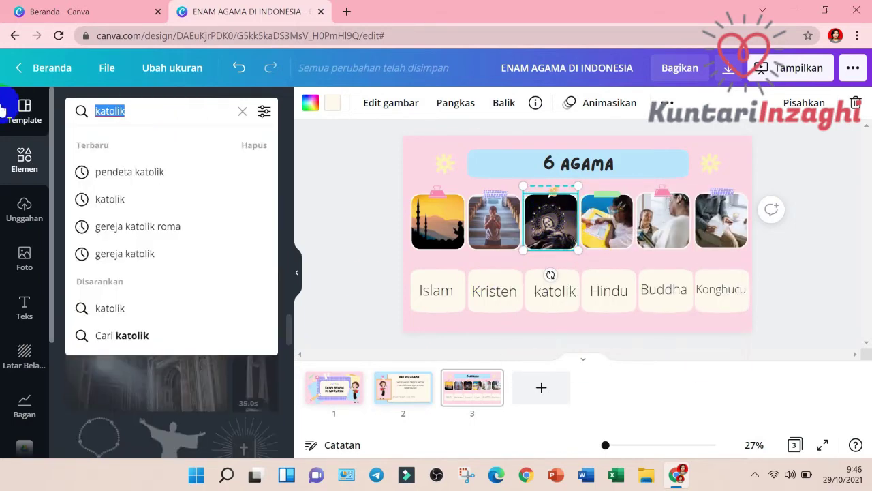
{"action": "type", "text": "hindu"}
{"action": "key", "text": "Return"}
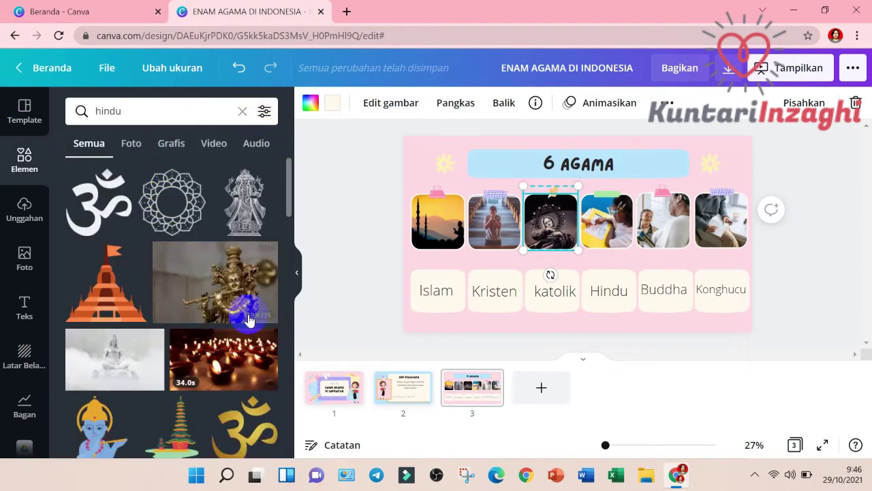
{"action": "left_click_drag", "start_coordinate": [235, 291], "coordinate": [590, 218]}
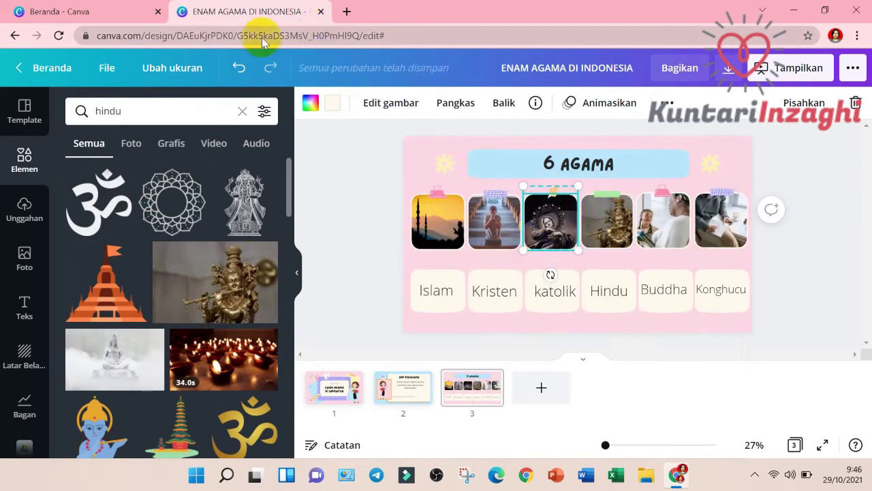
Search the elements library for "buddha" and fill the fifth photo frame with the close-up photo of a golden Buddha head.
{"action": "left_click", "coordinate": [60, 110]}
{"action": "type", "text": "buddha"}
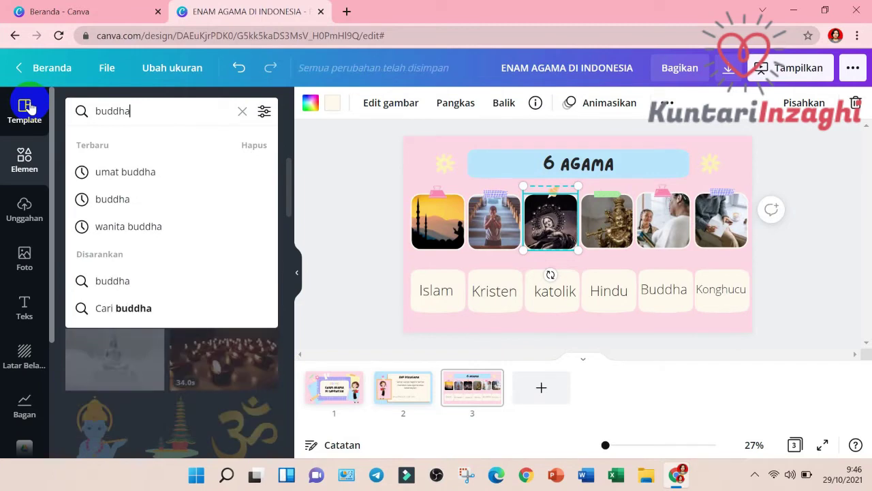
{"action": "key", "text": "Return"}
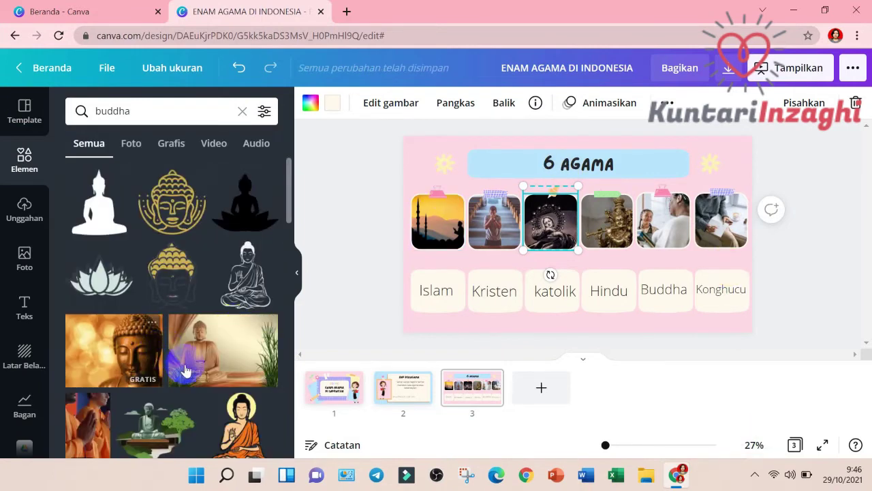
{"action": "scroll", "coordinate": [193, 359], "scroll_direction": "down", "scroll_amount": 1}
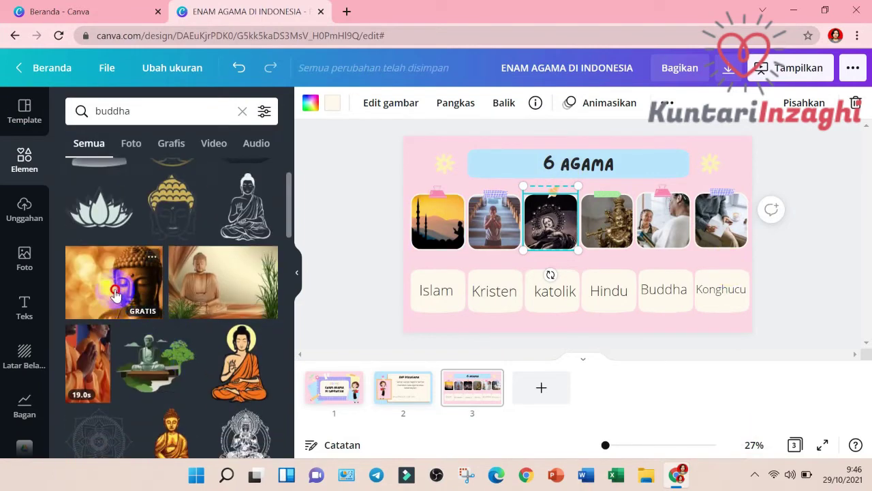
{"action": "left_click_drag", "start_coordinate": [115, 293], "coordinate": [664, 210]}
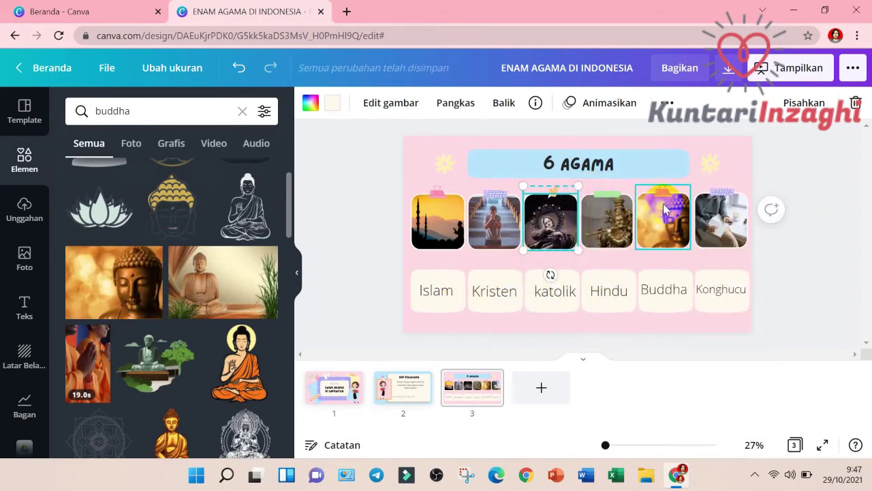
Search the elements library for "konghucu" and fill the sixth photo frame with the temple courtyard photo with red-roofed stalls.
{"action": "left_click", "coordinate": [238, 111]}
{"action": "type", "text": "konghucu"}
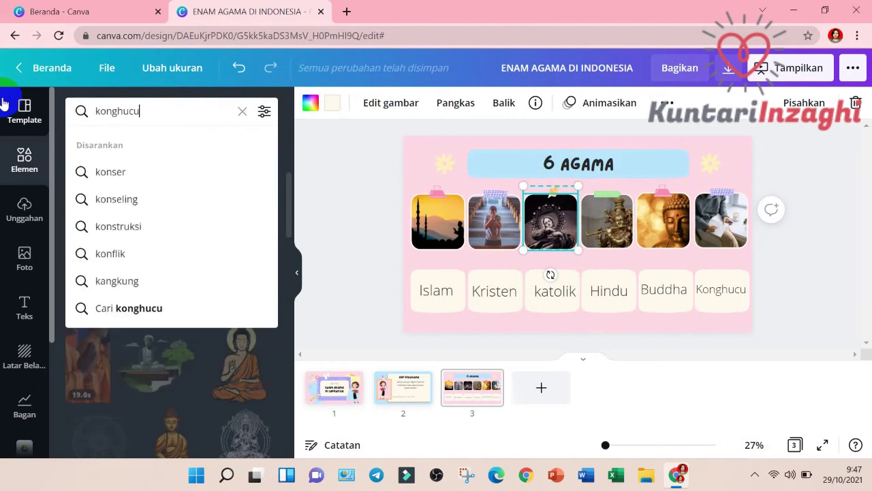
{"action": "key", "text": "Return"}
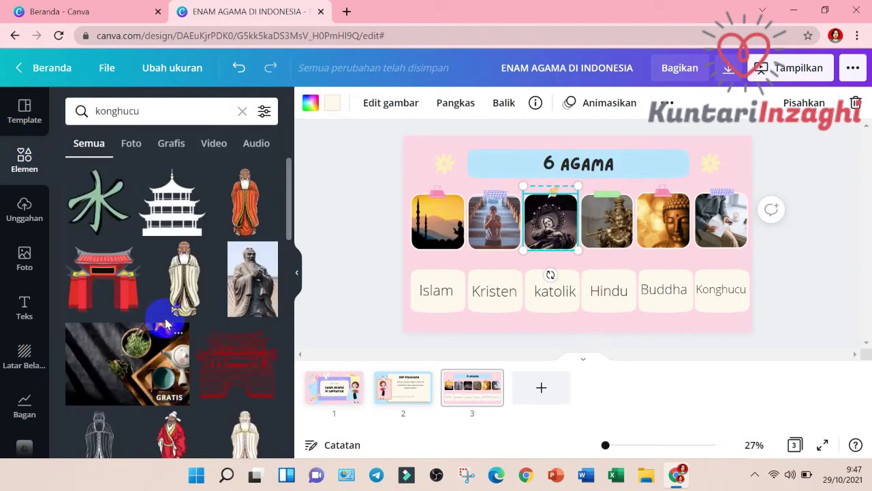
{"action": "scroll", "coordinate": [165, 324], "scroll_direction": "down", "scroll_amount": 10}
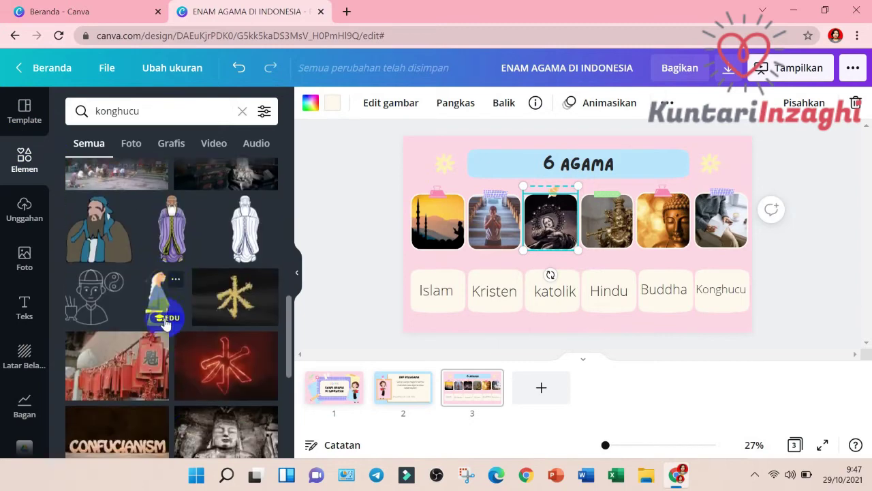
{"action": "scroll", "coordinate": [166, 324], "scroll_direction": "down", "scroll_amount": 2}
{"action": "scroll", "coordinate": [170, 323], "scroll_direction": "down", "scroll_amount": 5}
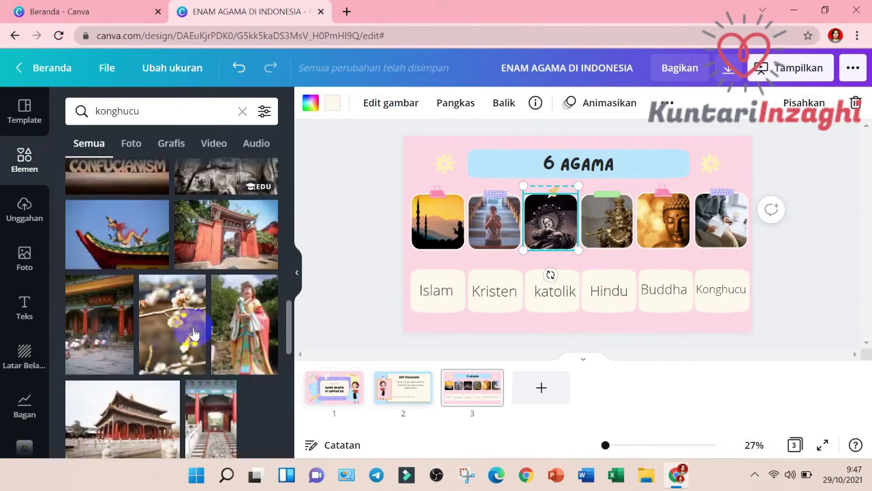
{"action": "scroll", "coordinate": [192, 334], "scroll_direction": "down", "scroll_amount": 2}
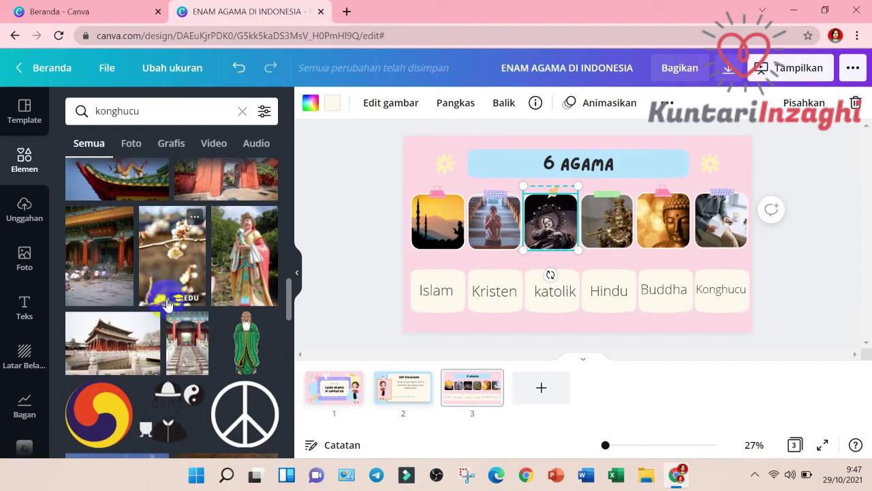
{"action": "scroll", "coordinate": [175, 323], "scroll_direction": "down", "scroll_amount": 5}
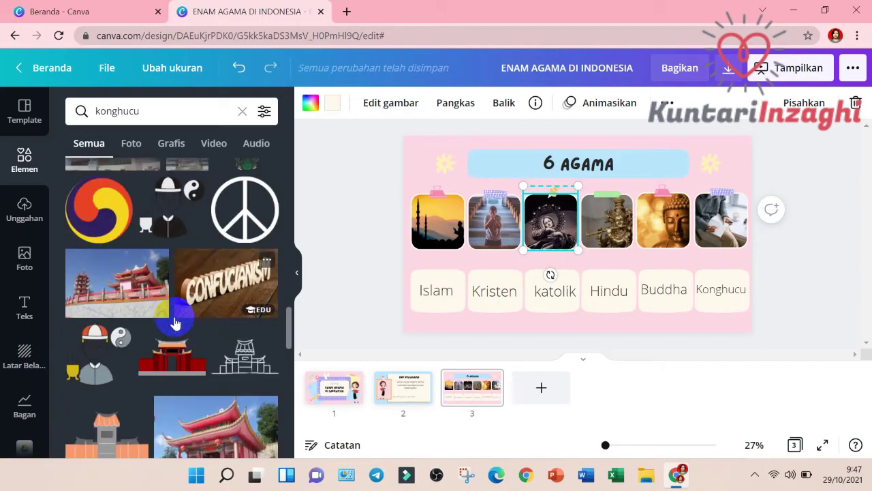
{"action": "scroll", "coordinate": [175, 323], "scroll_direction": "down", "scroll_amount": 4}
{"action": "left_click_drag", "start_coordinate": [175, 323], "coordinate": [712, 226]}
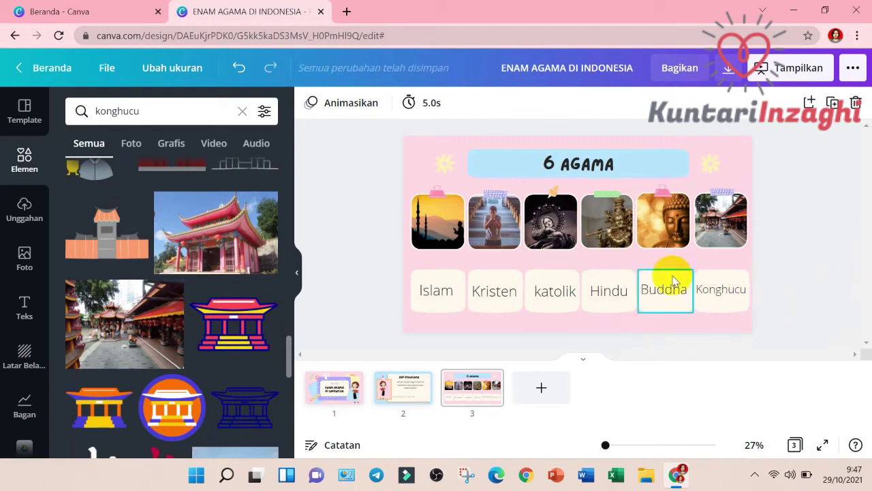
Add a blank fourth page after the "6 AGAMA" slide.
{"action": "left_click", "coordinate": [541, 387]}
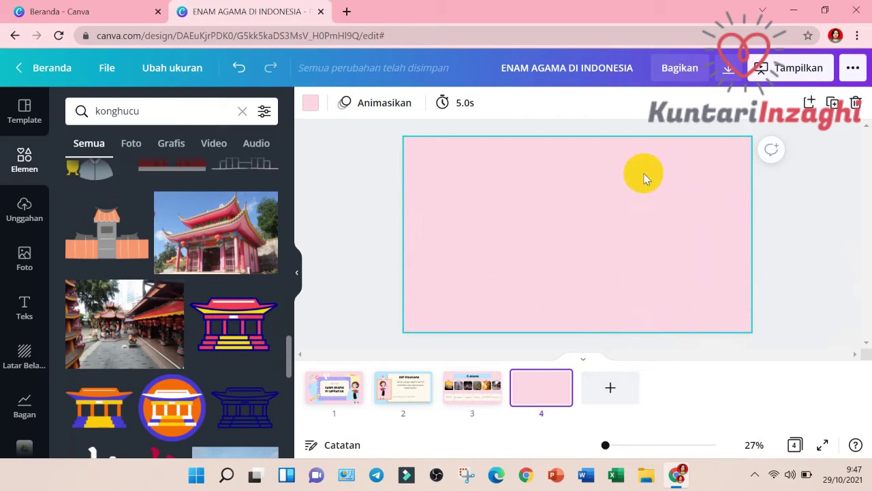
{"action": "left_click", "coordinate": [474, 394]}
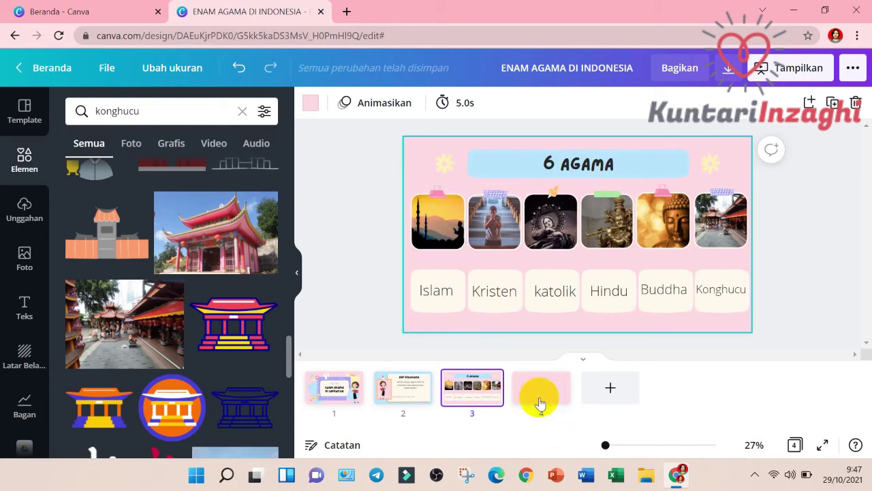
{"action": "left_click", "coordinate": [541, 394]}
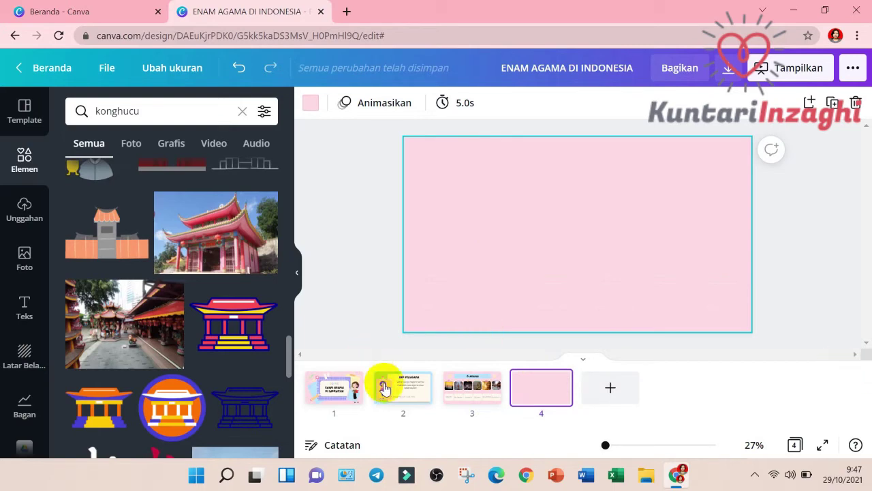
Review the cover, "HAK BERAGAMA" and "6 AGAMA" slides, and return to the blank fourth page.
{"action": "left_click", "coordinate": [333, 394]}
{"action": "left_click", "coordinate": [402, 389]}
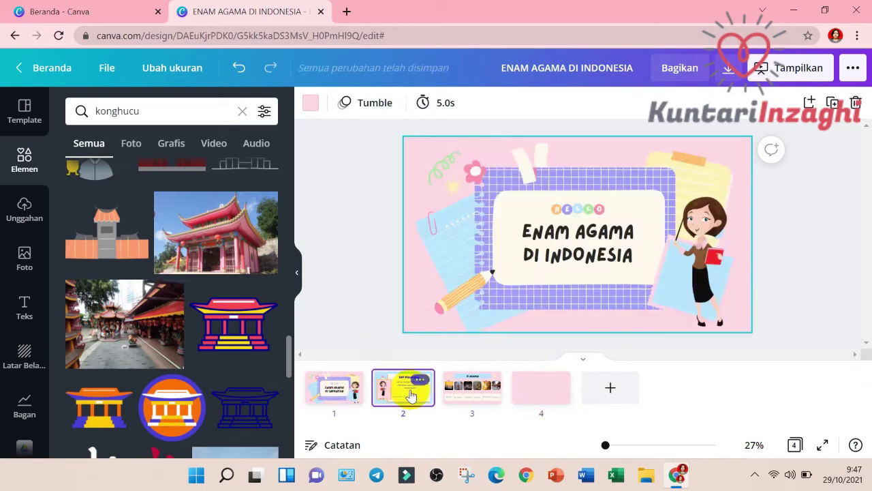
{"action": "left_click", "coordinate": [484, 394]}
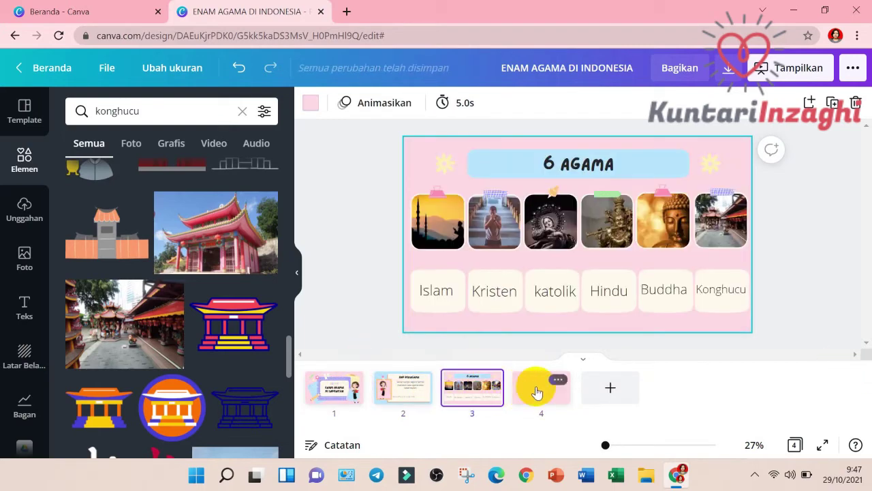
{"action": "left_click", "coordinate": [533, 386]}
{"action": "left_click", "coordinate": [484, 389]}
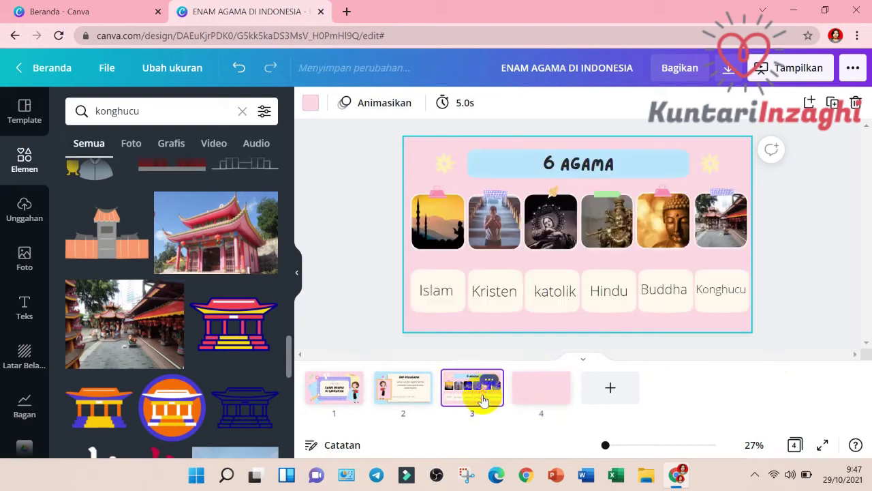
{"action": "left_click", "coordinate": [401, 397]}
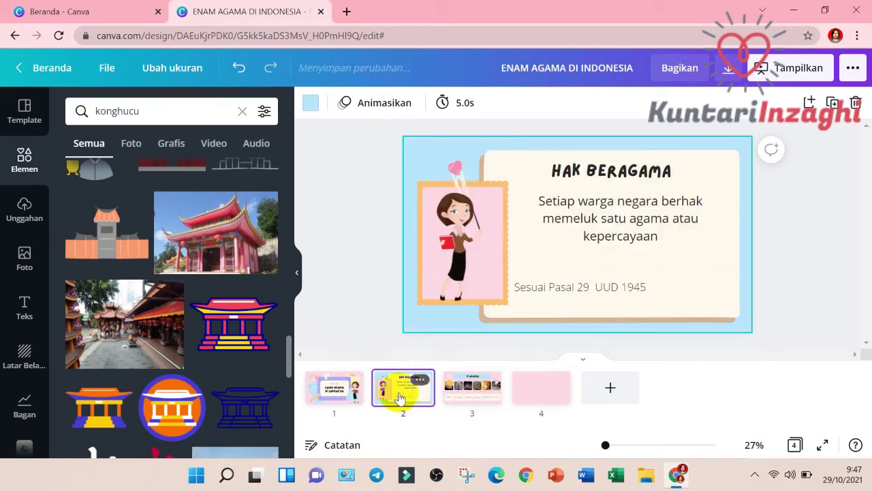
{"action": "left_click", "coordinate": [539, 398]}
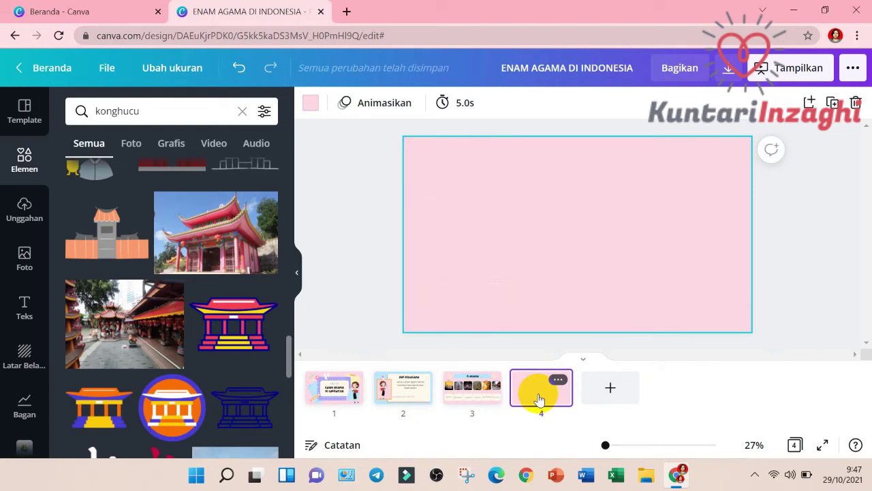
Look through the uploaded images, videos and audio files.
{"action": "left_click", "coordinate": [27, 215]}
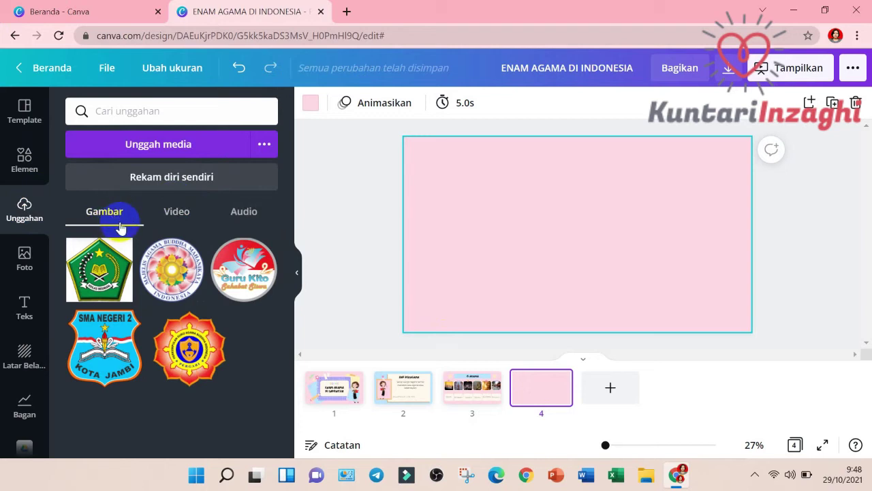
{"action": "left_click", "coordinate": [180, 214]}
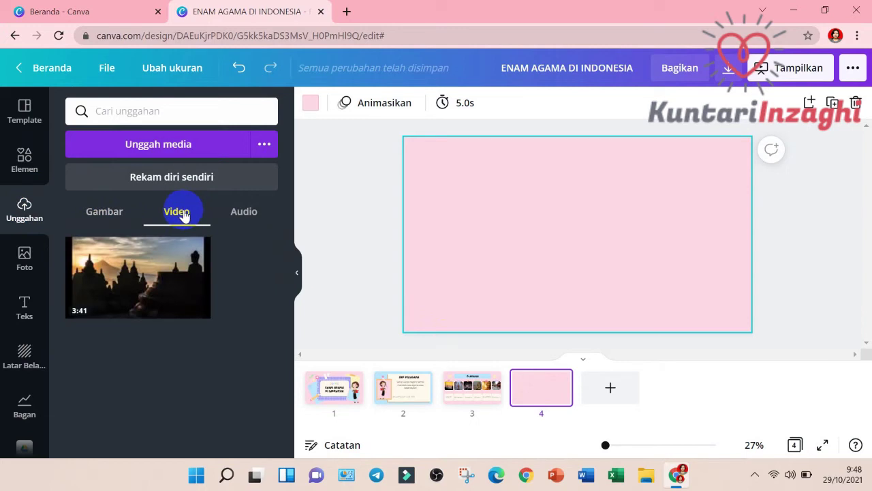
{"action": "left_click", "coordinate": [242, 217]}
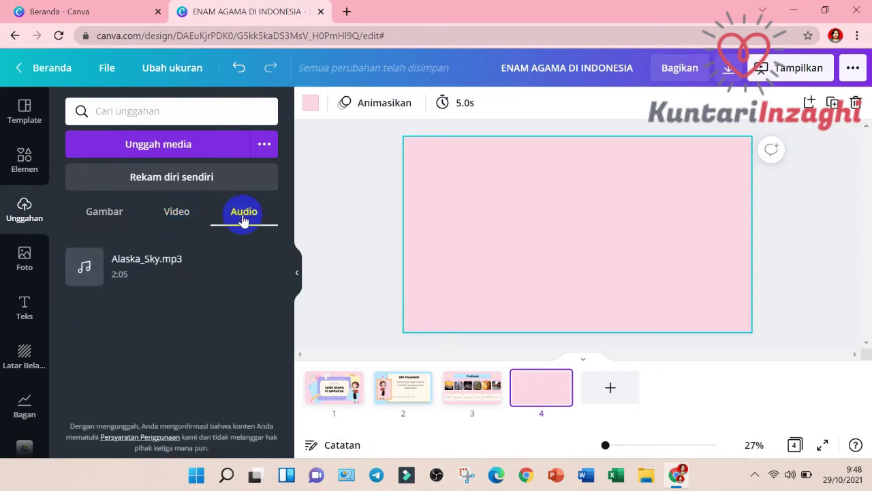
{"action": "mouse_move", "coordinate": [204, 254]}
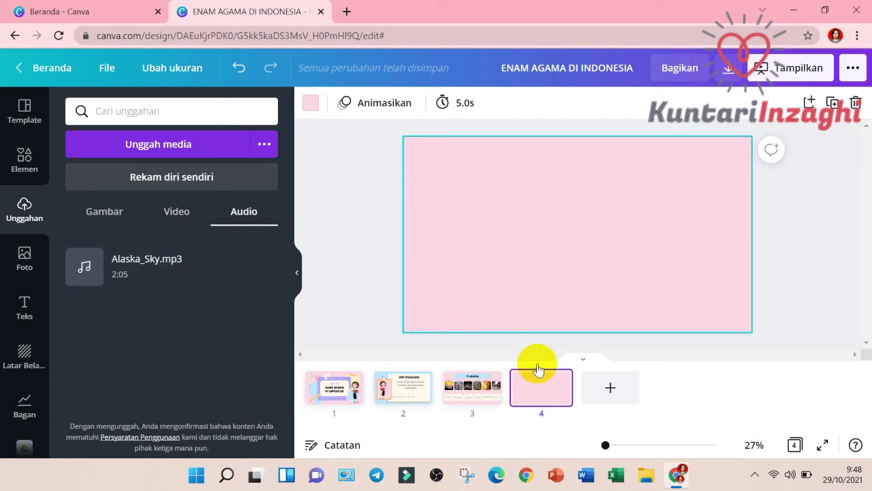
List the uploaded videos and look through the Downloads folder for media to upload, without choosing a file.
{"action": "left_click", "coordinate": [176, 211]}
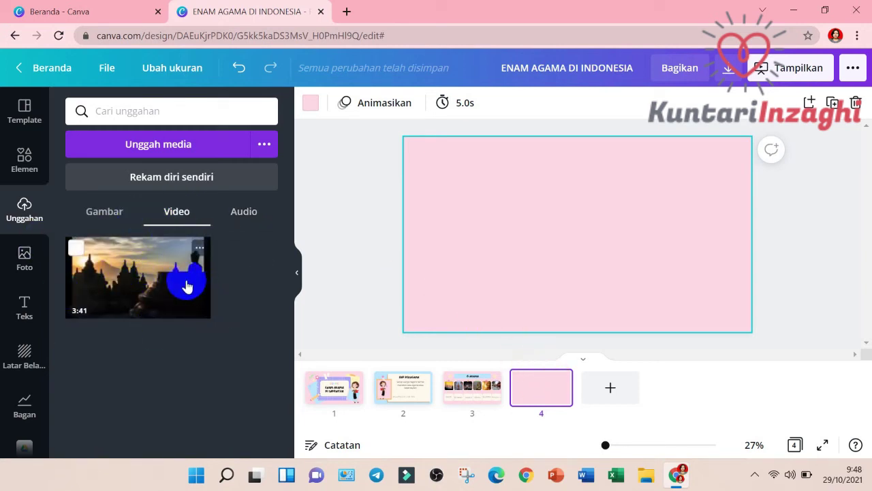
{"action": "left_click", "coordinate": [163, 145]}
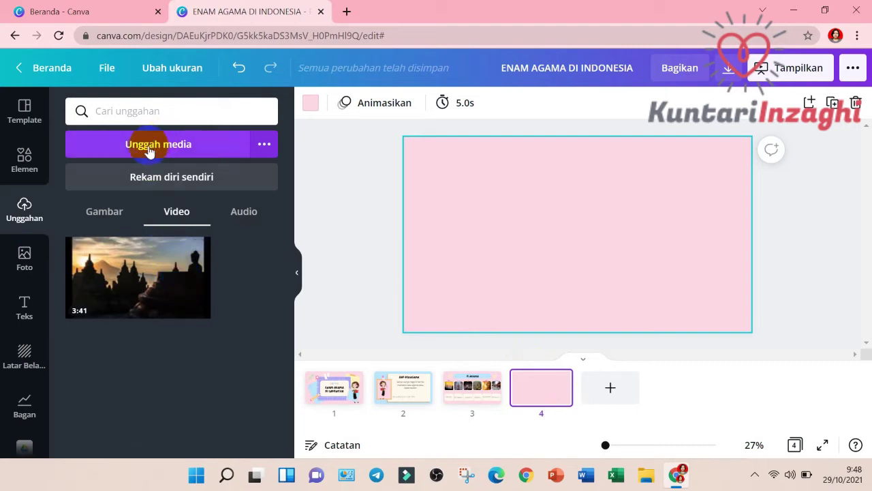
{"action": "left_click", "coordinate": [149, 151]}
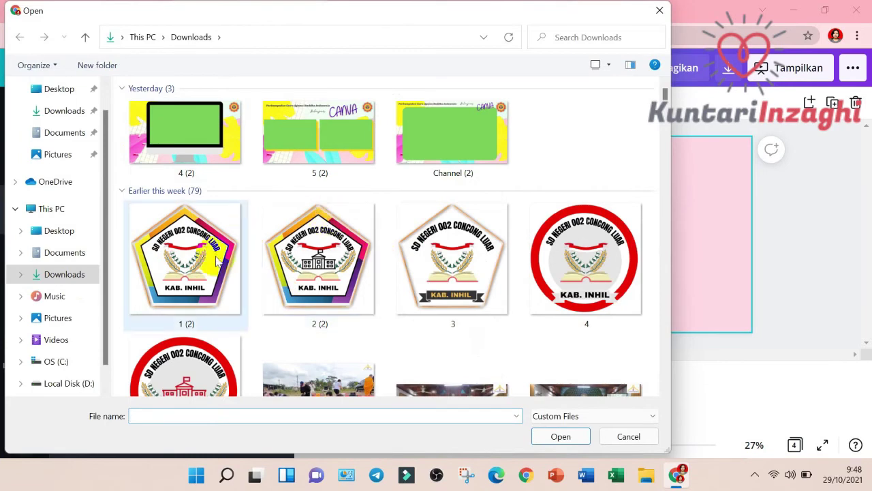
{"action": "left_click", "coordinate": [69, 275]}
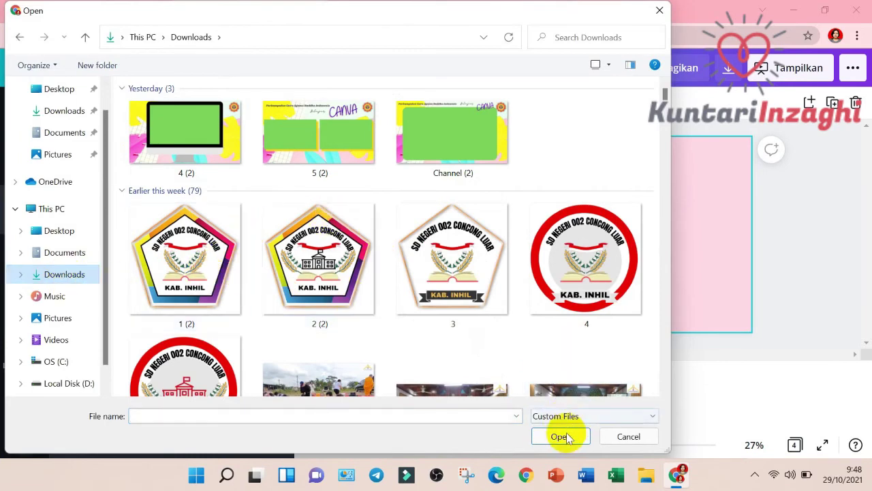
{"action": "left_click", "coordinate": [623, 436]}
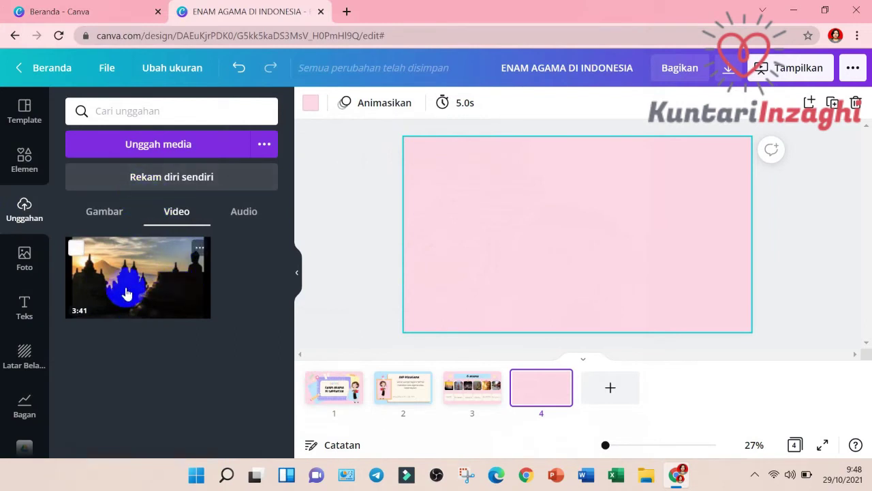
Place the uploaded temple sunset video on page 4, shrink it to about a third of the page width, and move it near the page's lower-left corner.
{"action": "left_click_drag", "start_coordinate": [126, 293], "coordinate": [498, 198]}
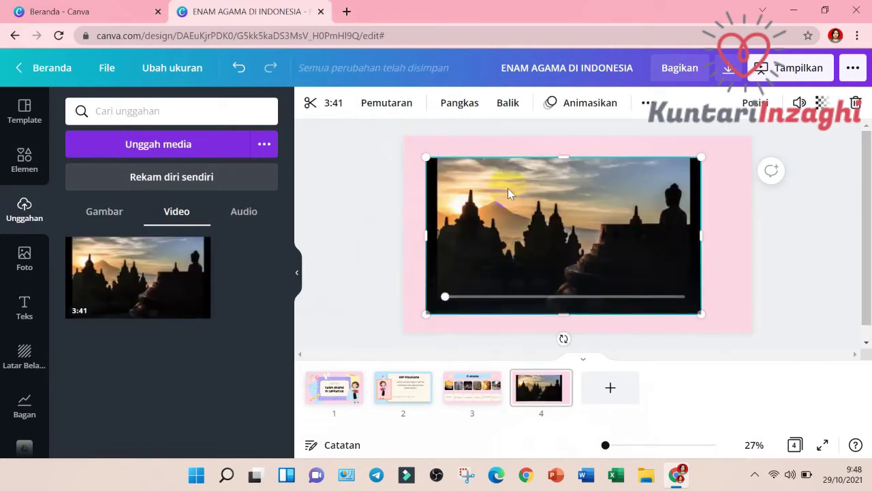
{"action": "left_click_drag", "start_coordinate": [426, 158], "coordinate": [544, 217]}
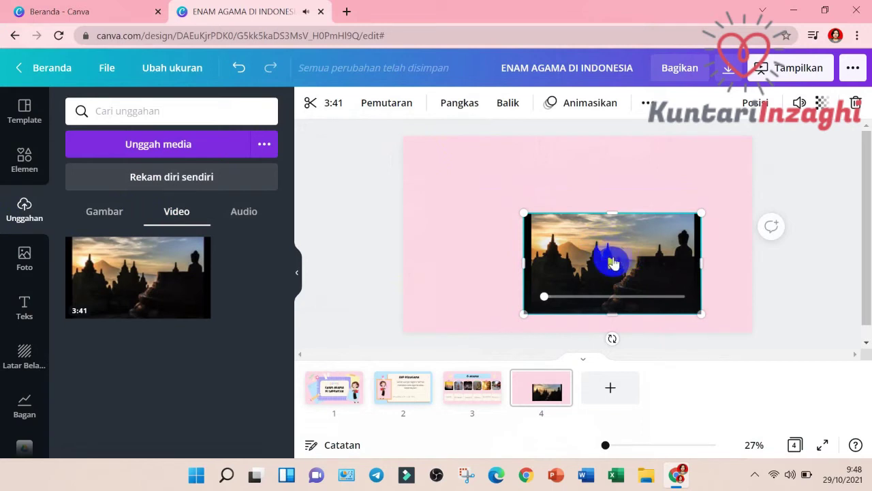
{"action": "left_click_drag", "start_coordinate": [613, 263], "coordinate": [521, 196]}
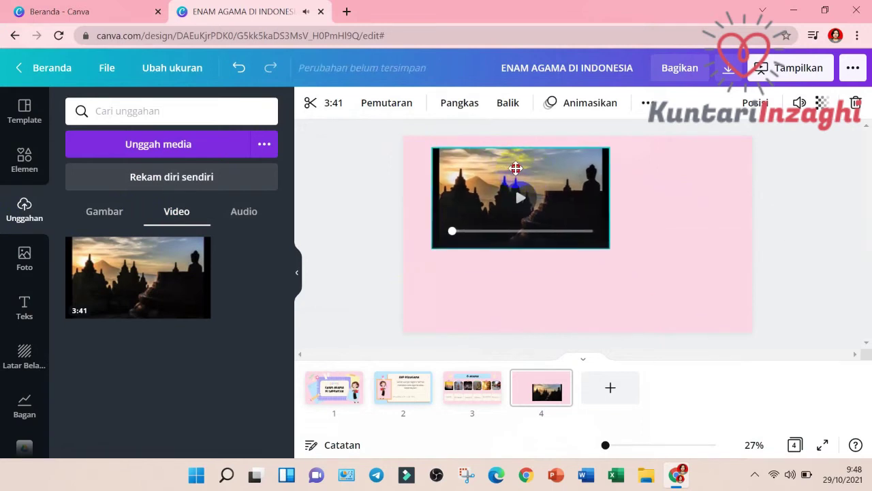
{"action": "mouse_move", "coordinate": [516, 168]}
{"action": "left_mouse_down"}
{"action": "mouse_move", "coordinate": [620, 234]}
{"action": "mouse_move", "coordinate": [610, 241]}
{"action": "mouse_move", "coordinate": [520, 168]}
{"action": "left_mouse_up"}
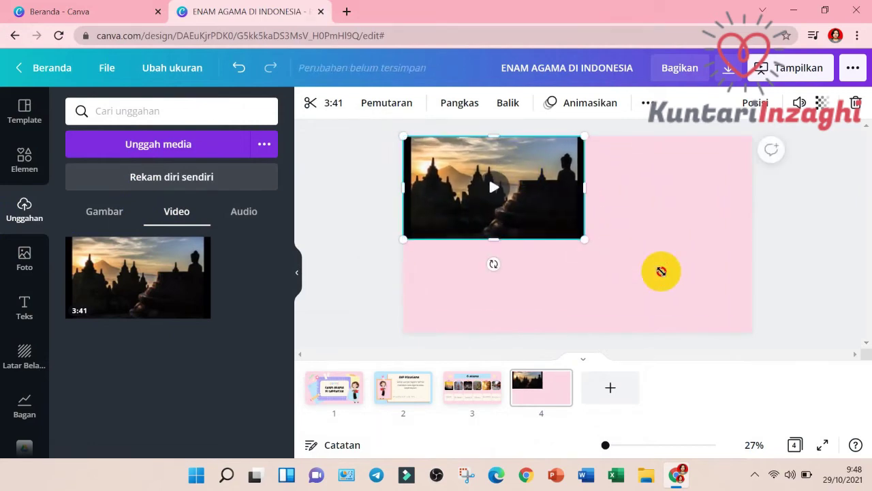
{"action": "left_click_drag", "start_coordinate": [584, 238], "coordinate": [522, 204]}
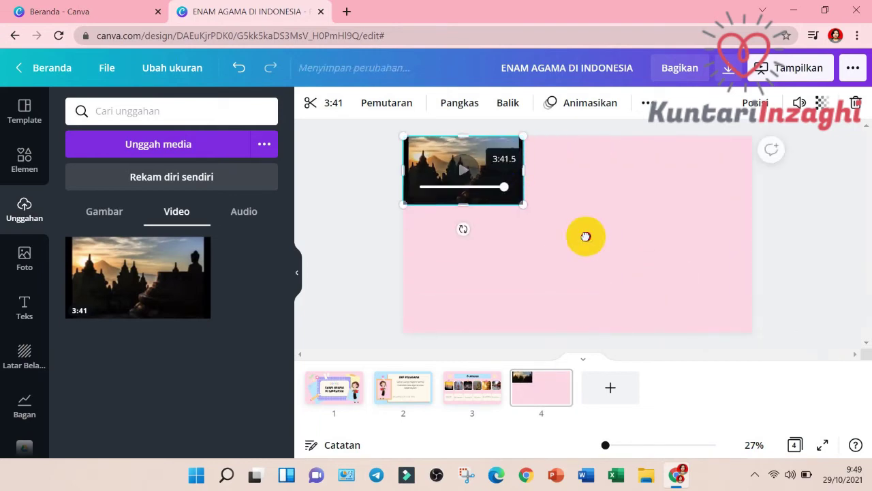
{"action": "left_click_drag", "start_coordinate": [481, 172], "coordinate": [408, 290]}
{"action": "left_click", "coordinate": [482, 271]}
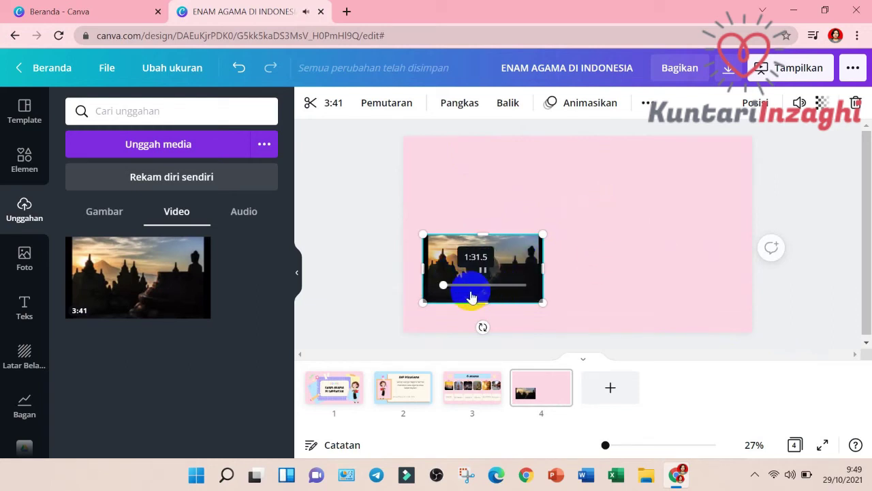
Add a blank fifth page, add the uploaded Alaska_Sky.mp3 audio to the design, and pause its playback.
{"action": "key", "text": "ctrl+Return"}
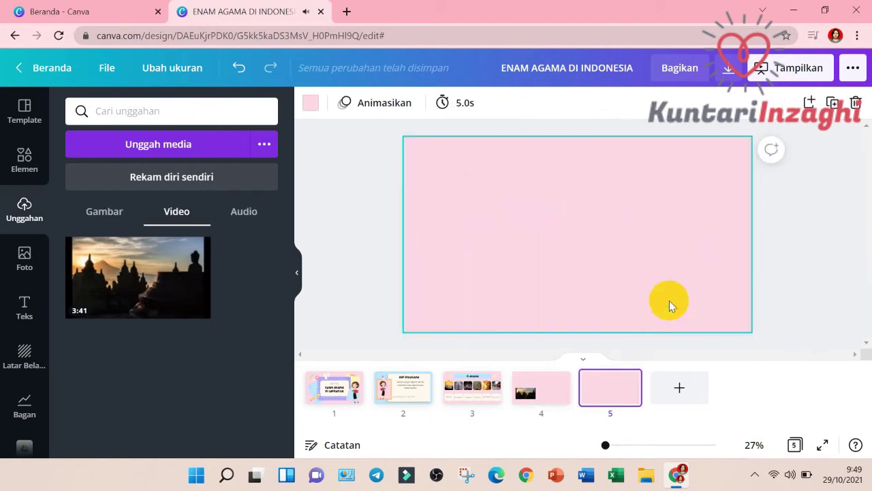
{"action": "left_click", "coordinate": [244, 212]}
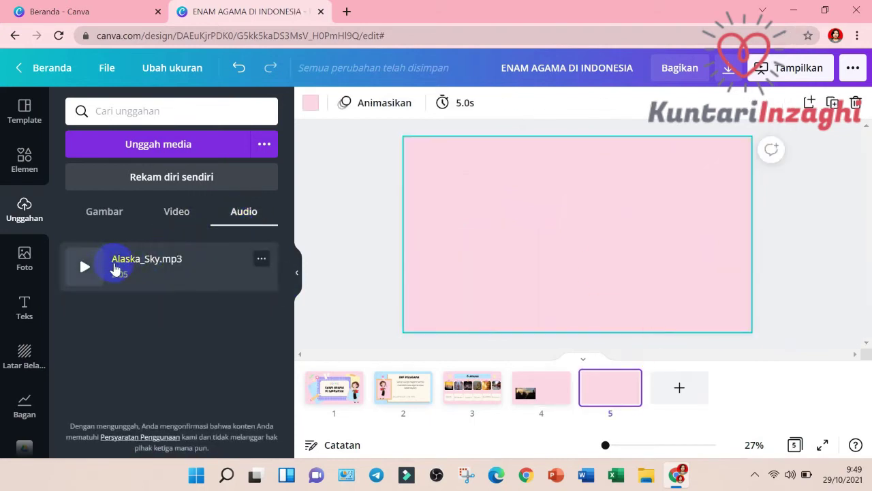
{"action": "left_click", "coordinate": [113, 267]}
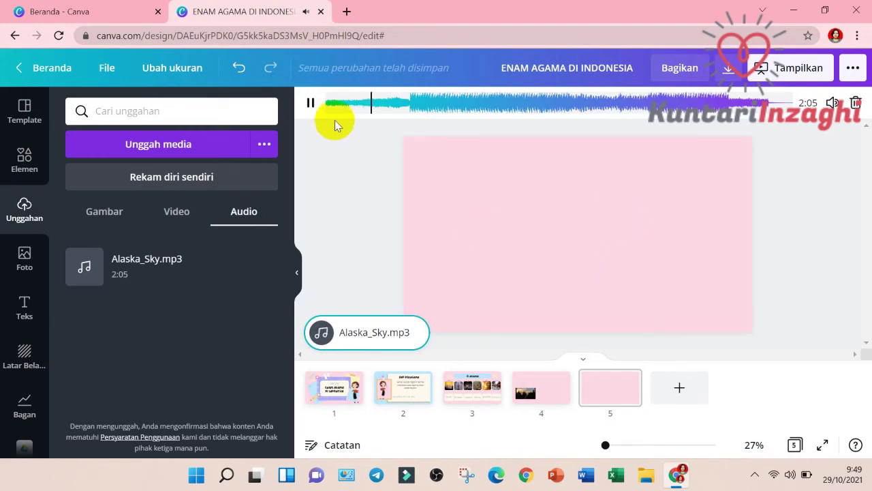
{"action": "left_click", "coordinate": [311, 103]}
Review the video page, the "6 AGAMA" slide and the second slide, ending on the cover.
{"action": "left_click", "coordinate": [555, 396]}
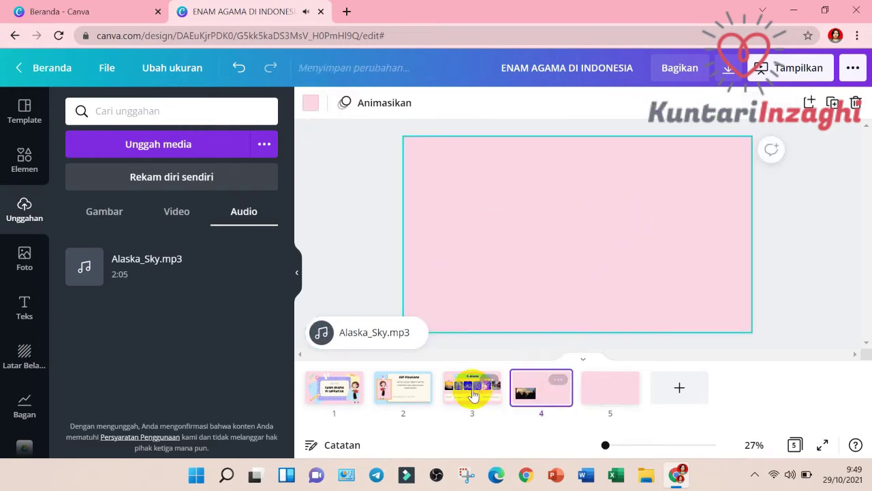
{"action": "left_click", "coordinate": [470, 392]}
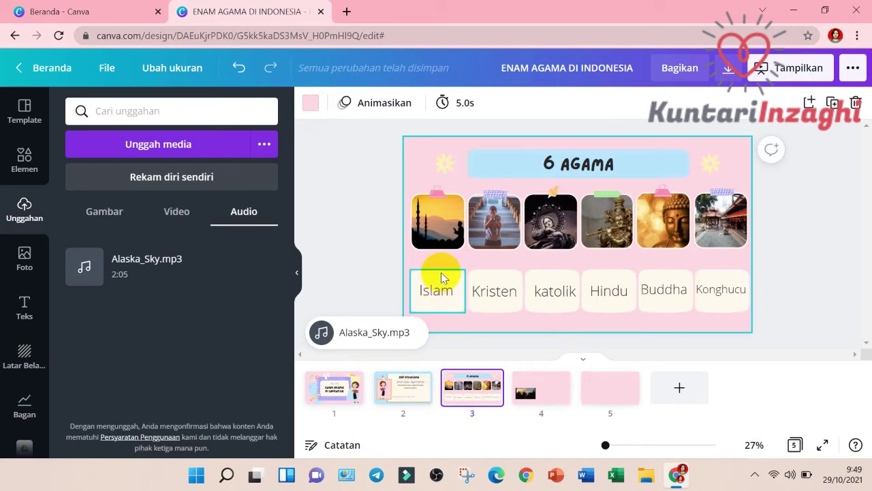
{"action": "left_click", "coordinate": [342, 394]}
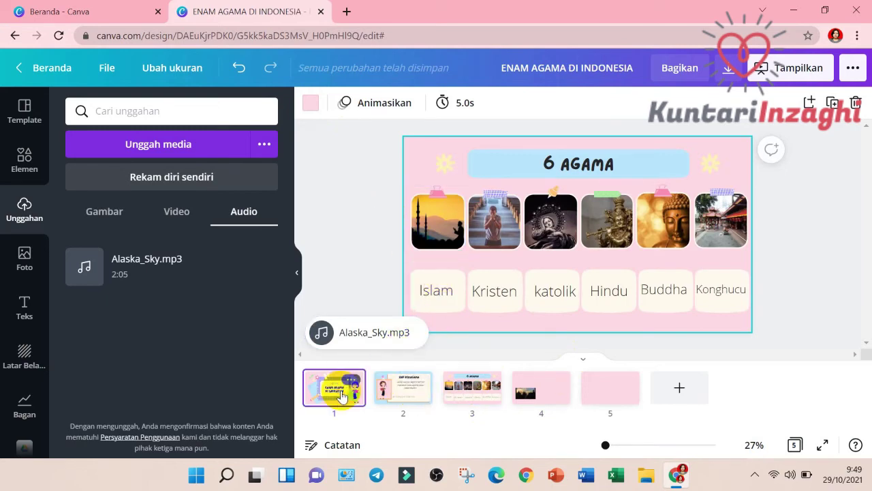
{"action": "left_click", "coordinate": [400, 388]}
{"action": "left_click", "coordinate": [332, 388]}
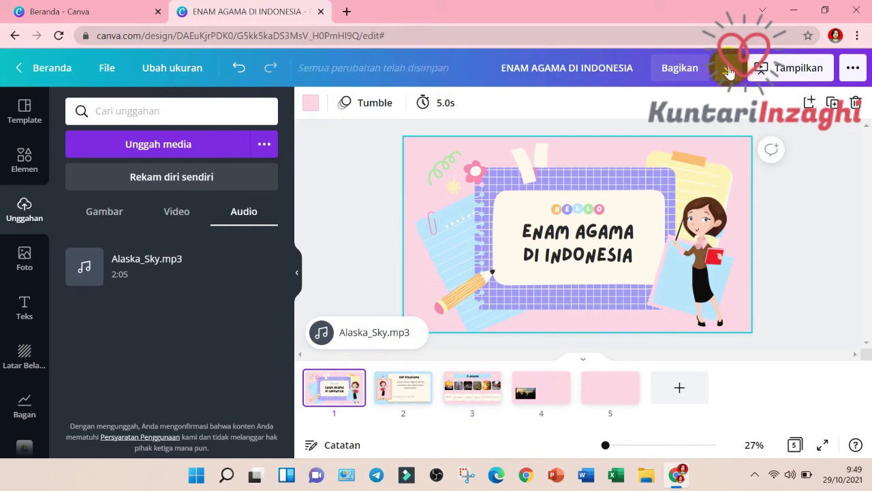
Open the download settings and examine the available file types, from PNG and PDF to Video MP4 and GIF.
{"action": "left_click", "coordinate": [729, 71]}
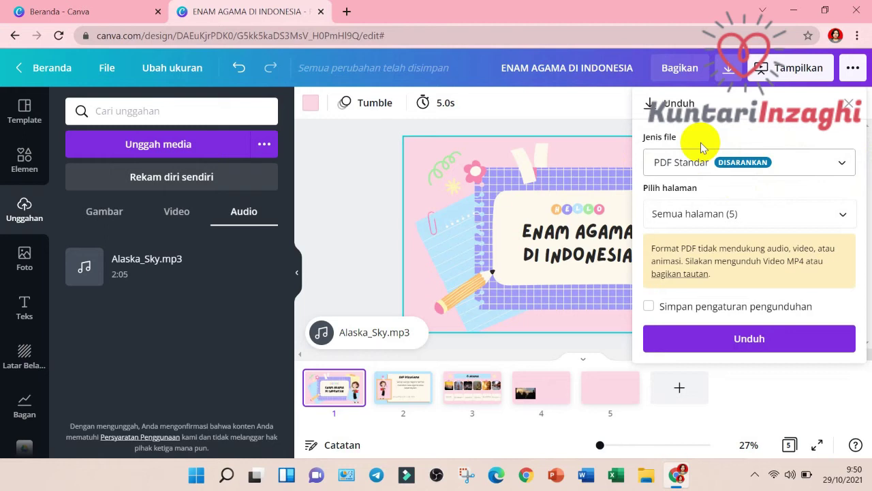
{"action": "left_click", "coordinate": [842, 163]}
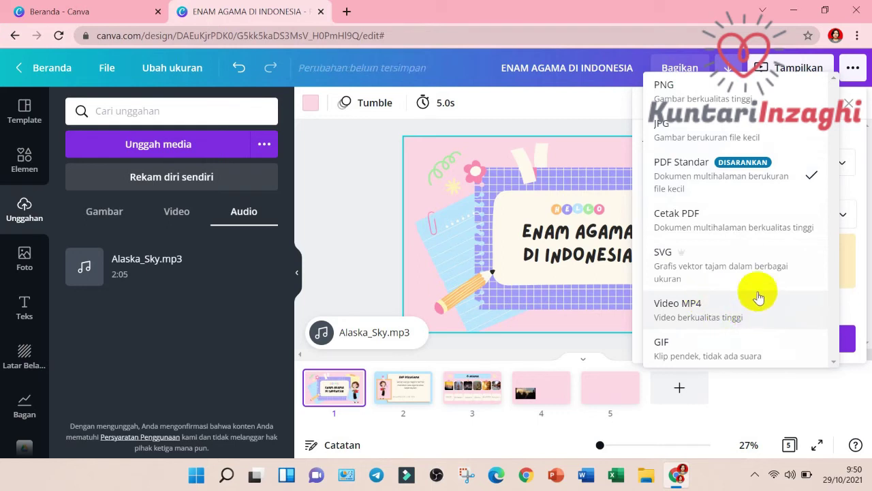
{"action": "left_click", "coordinate": [776, 390]}
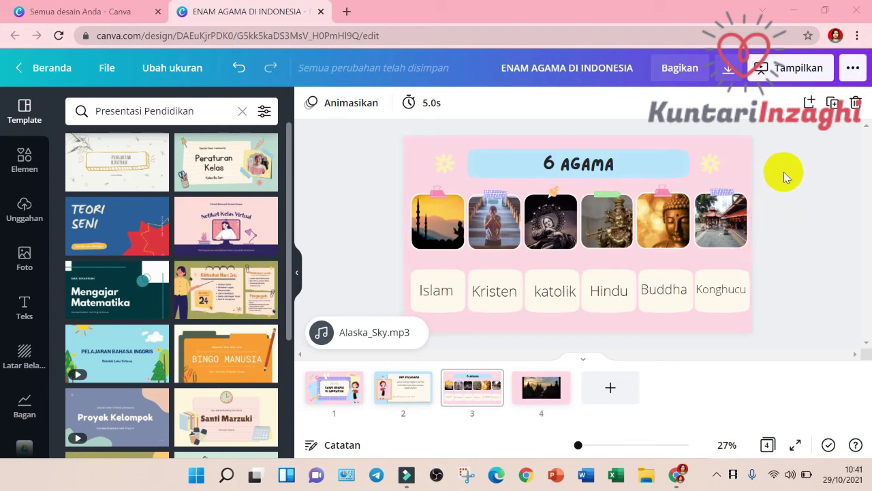
Look through the design's publishing and sharing options.
{"action": "left_click", "coordinate": [855, 69]}
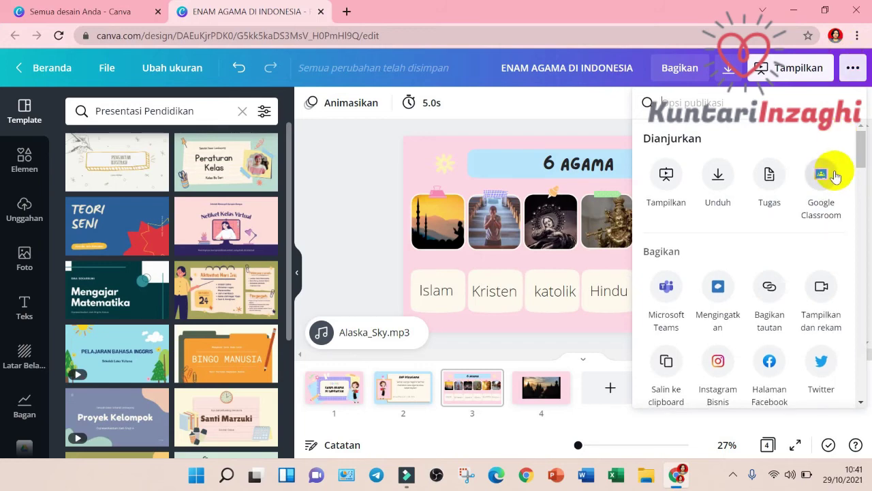
{"action": "scroll", "coordinate": [833, 171], "scroll_direction": "down", "scroll_amount": 2}
{"action": "scroll", "coordinate": [834, 176], "scroll_direction": "down", "scroll_amount": 3}
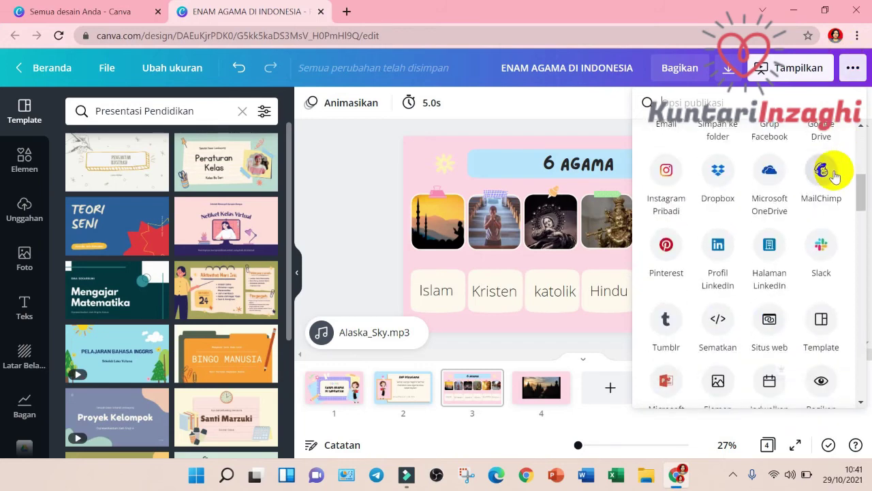
{"action": "scroll", "coordinate": [834, 176], "scroll_direction": "down", "scroll_amount": 2}
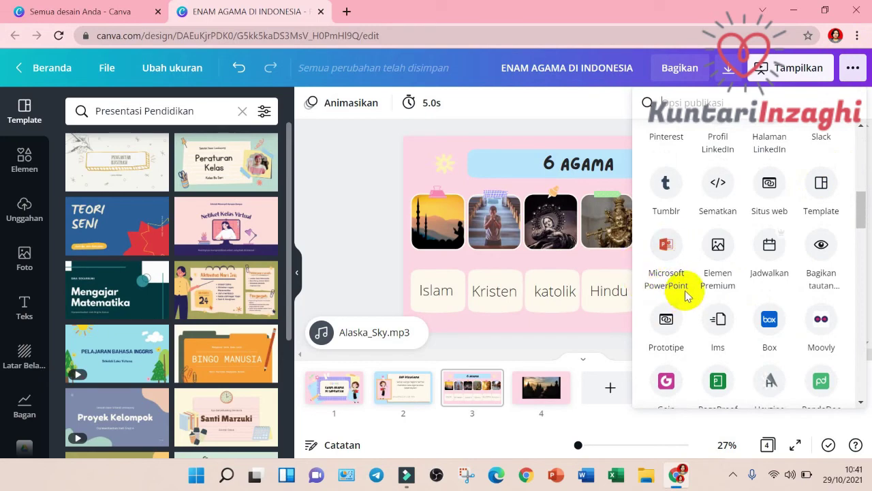
{"action": "scroll", "coordinate": [743, 237], "scroll_direction": "up", "scroll_amount": 5}
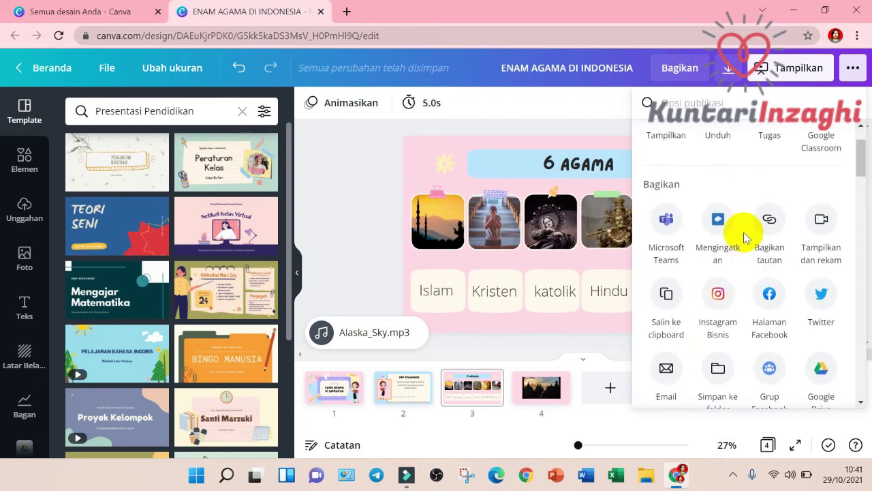
{"action": "scroll", "coordinate": [774, 214], "scroll_direction": "up", "scroll_amount": 2}
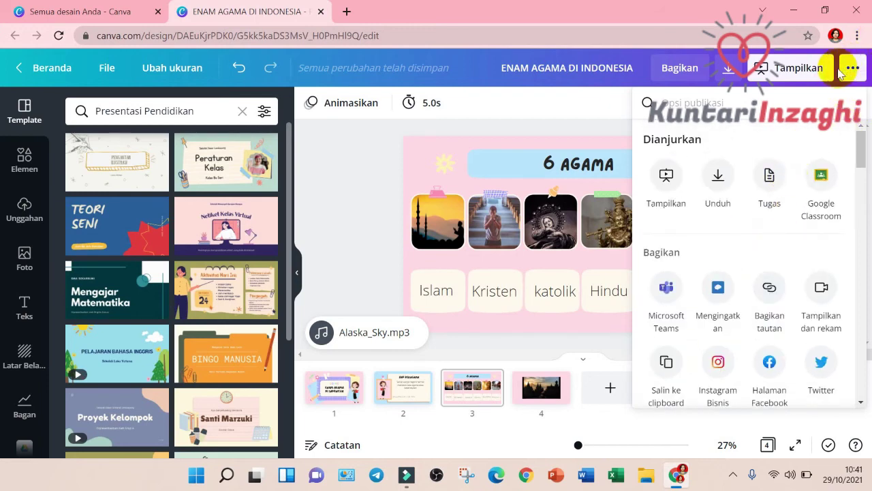
Download all pages of the design as a Microsoft PowerPoint document and dismiss the saved-design dialog.
{"action": "scroll", "coordinate": [784, 210], "scroll_direction": "down", "scroll_amount": 2}
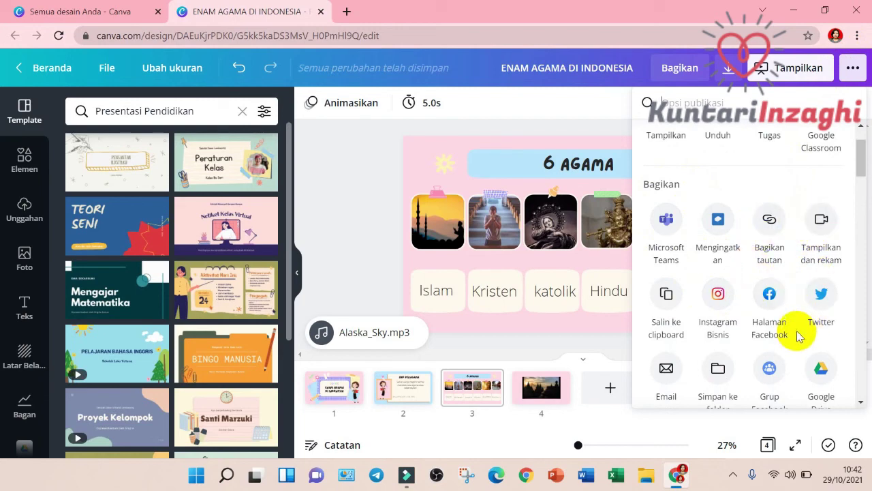
{"action": "scroll", "coordinate": [794, 334], "scroll_direction": "down", "scroll_amount": 2}
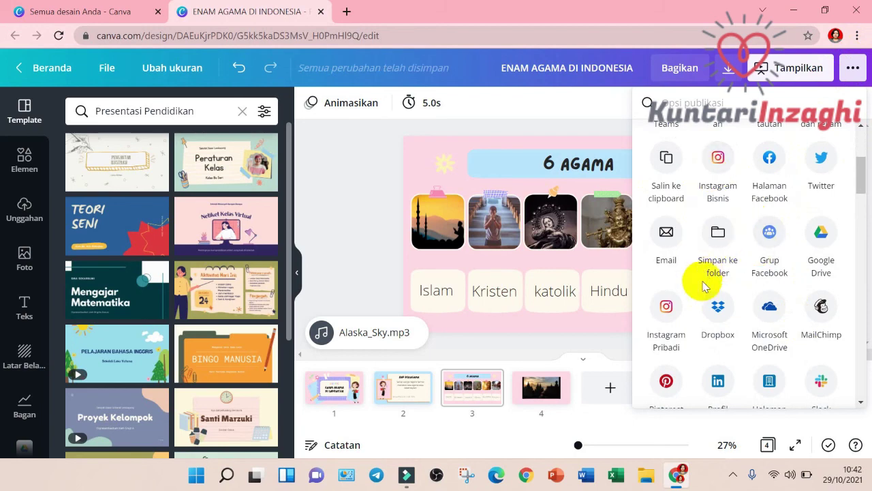
{"action": "scroll", "coordinate": [719, 331], "scroll_direction": "down", "scroll_amount": 2}
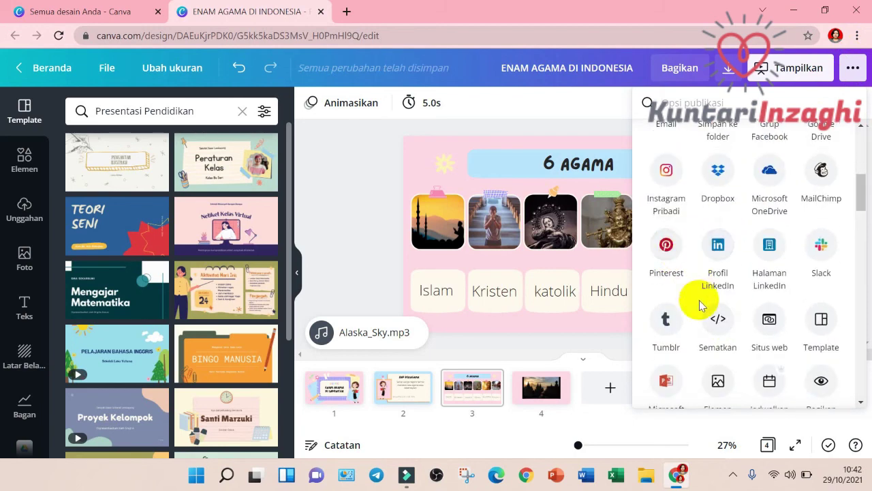
{"action": "scroll", "coordinate": [671, 266], "scroll_direction": "down", "scroll_amount": 2}
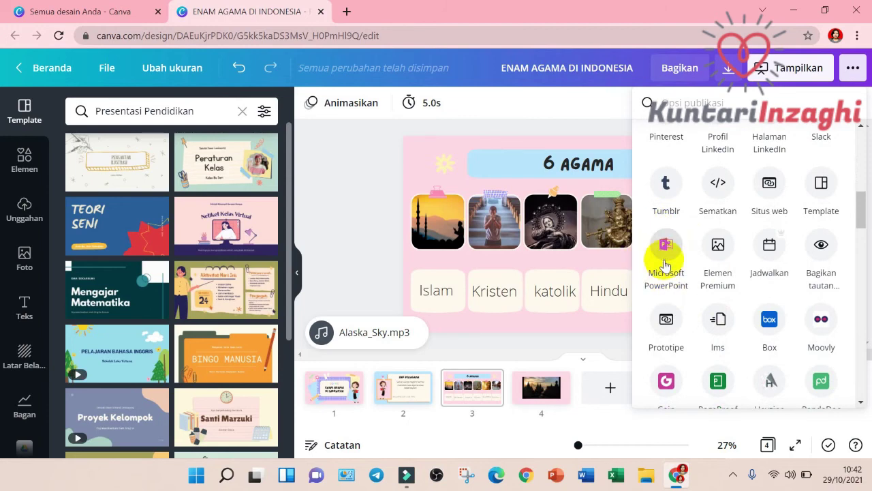
{"action": "left_click", "coordinate": [670, 250]}
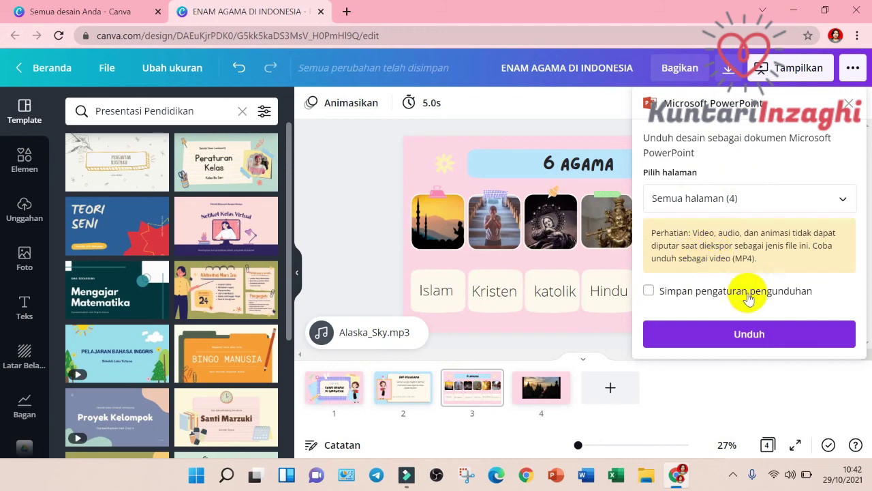
{"action": "left_click", "coordinate": [750, 335]}
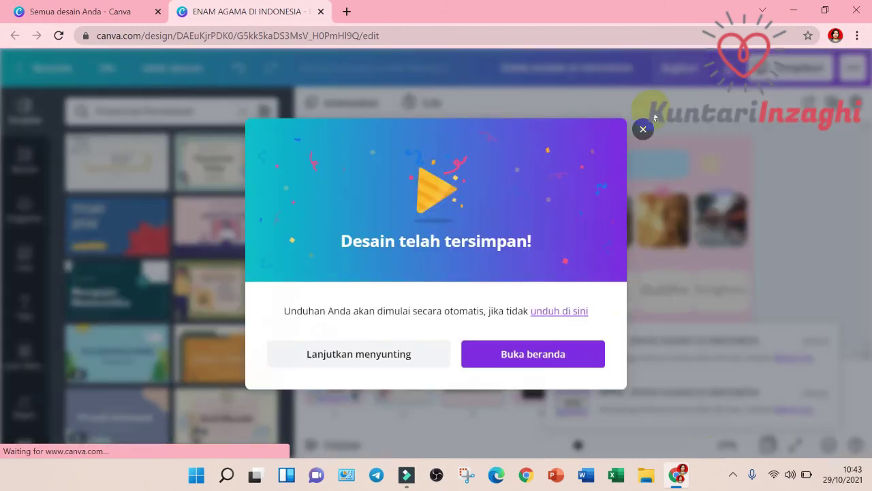
{"action": "left_click", "coordinate": [643, 129]}
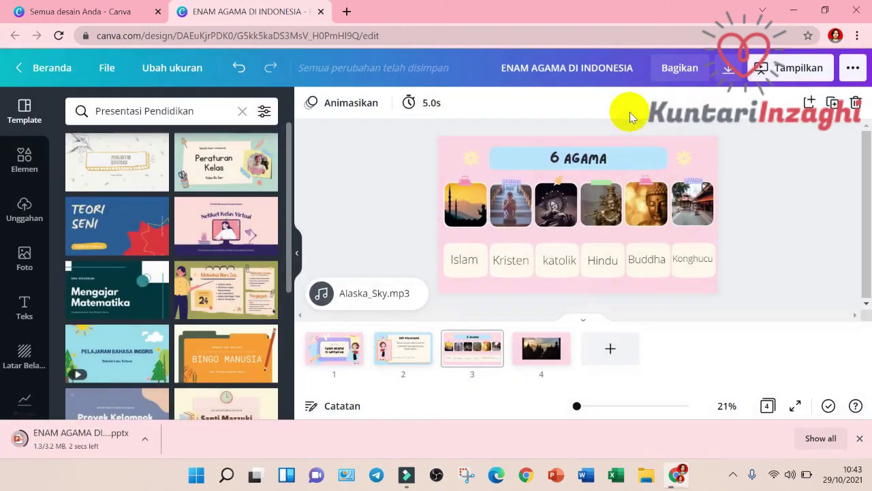
Open the downloaded ENAM AGAMA DI INDONESIA .pptx file in PowerPoint.
{"action": "left_click", "coordinate": [89, 442]}
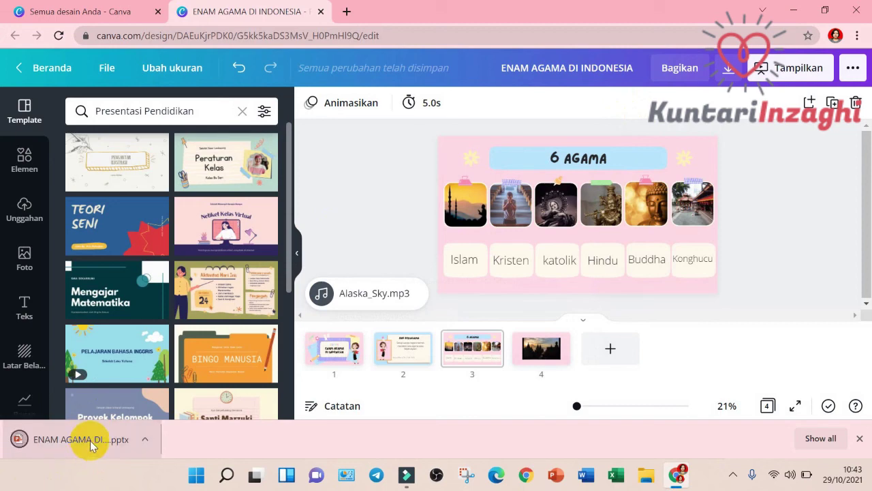
{"action": "left_click", "coordinate": [71, 443]}
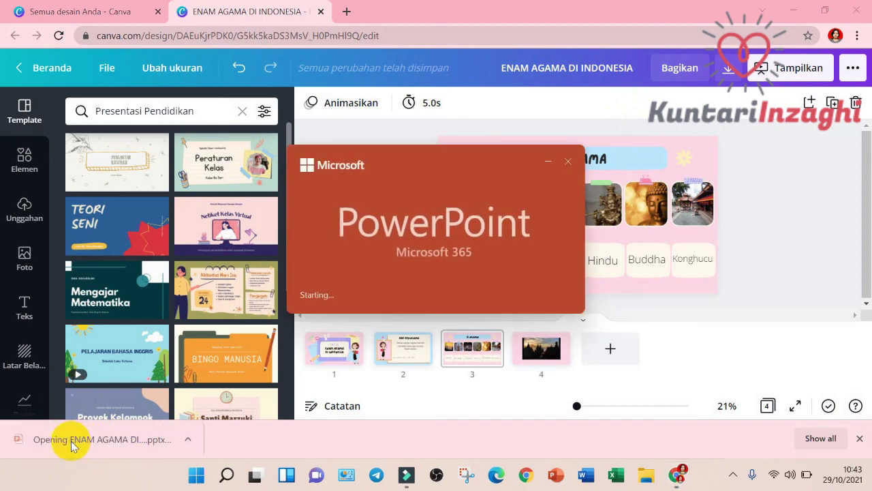